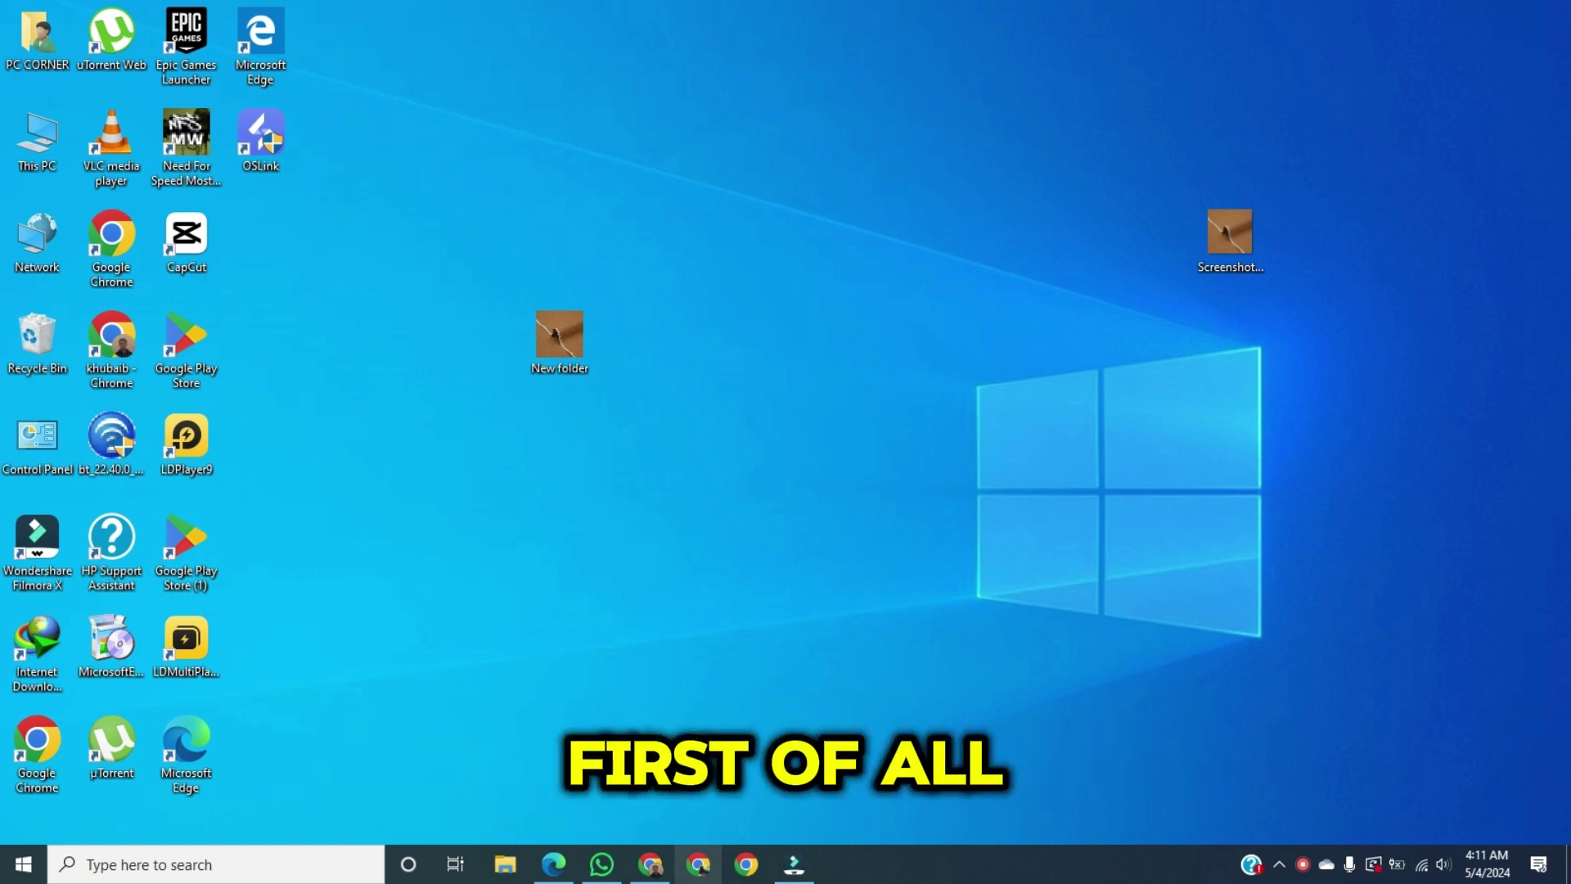
Open Chrome in a maximized window, search Google for "chatgpt login" and open the ChatGPT site.
click(697, 864)
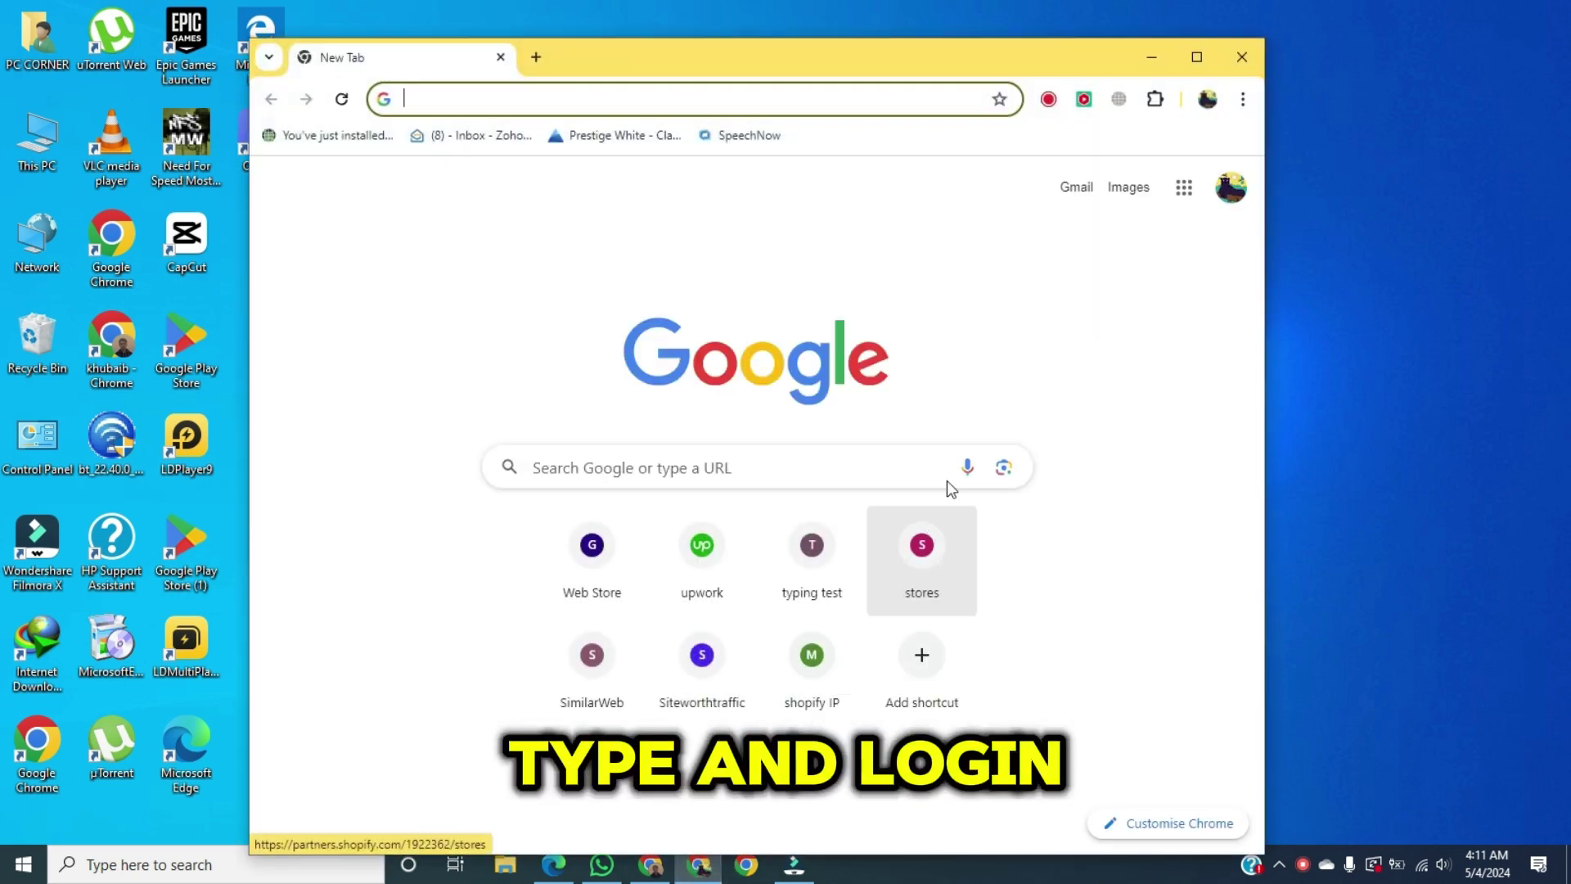
click(1196, 56)
text(chatgpt login)
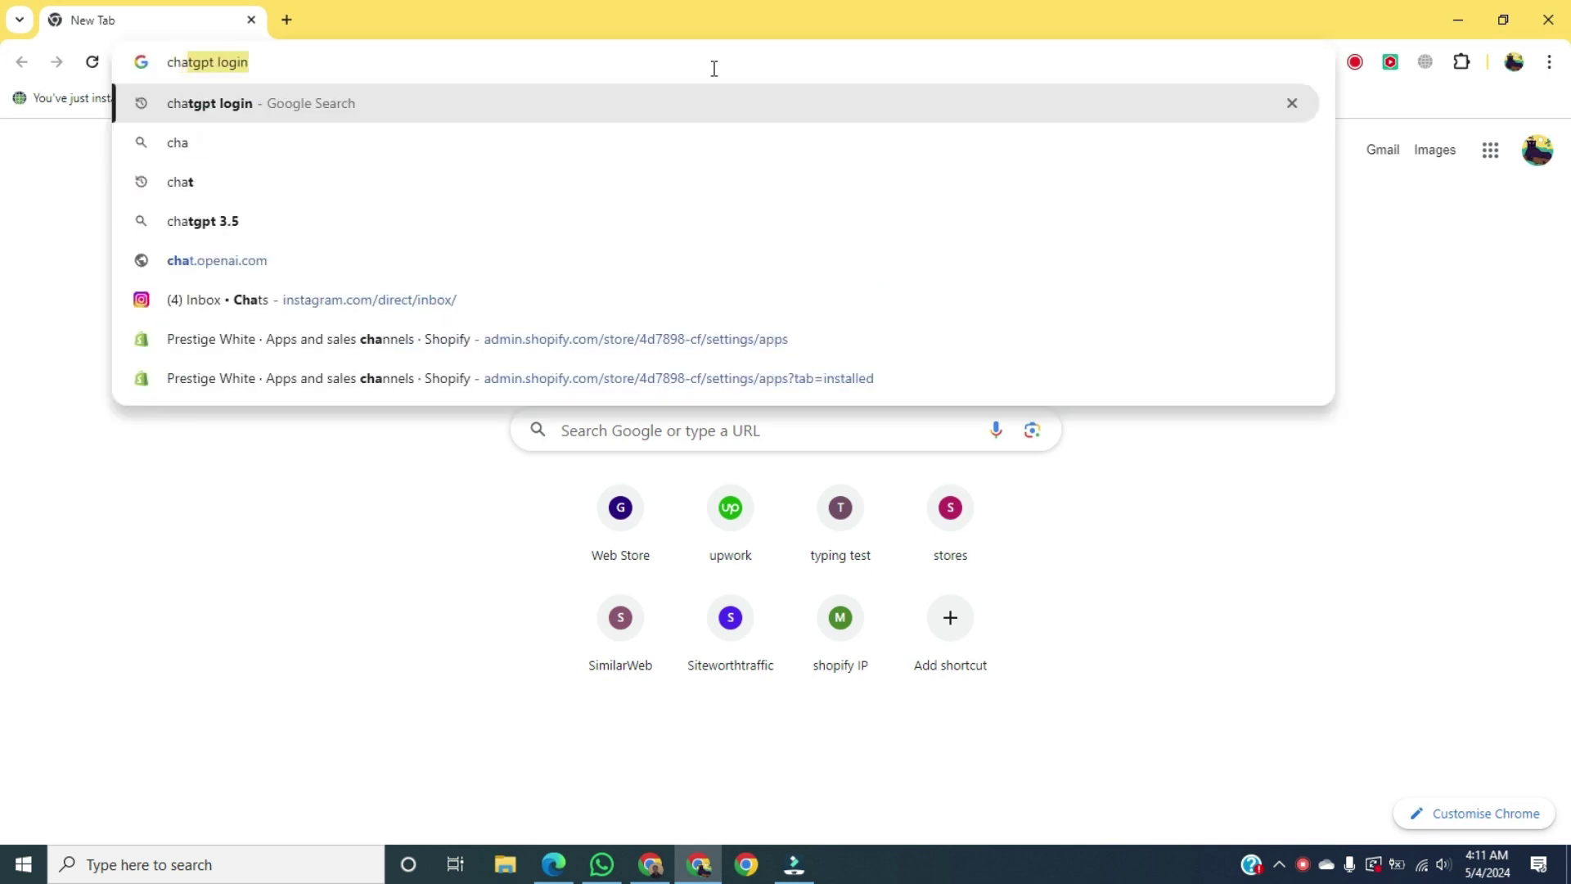
key(Return)
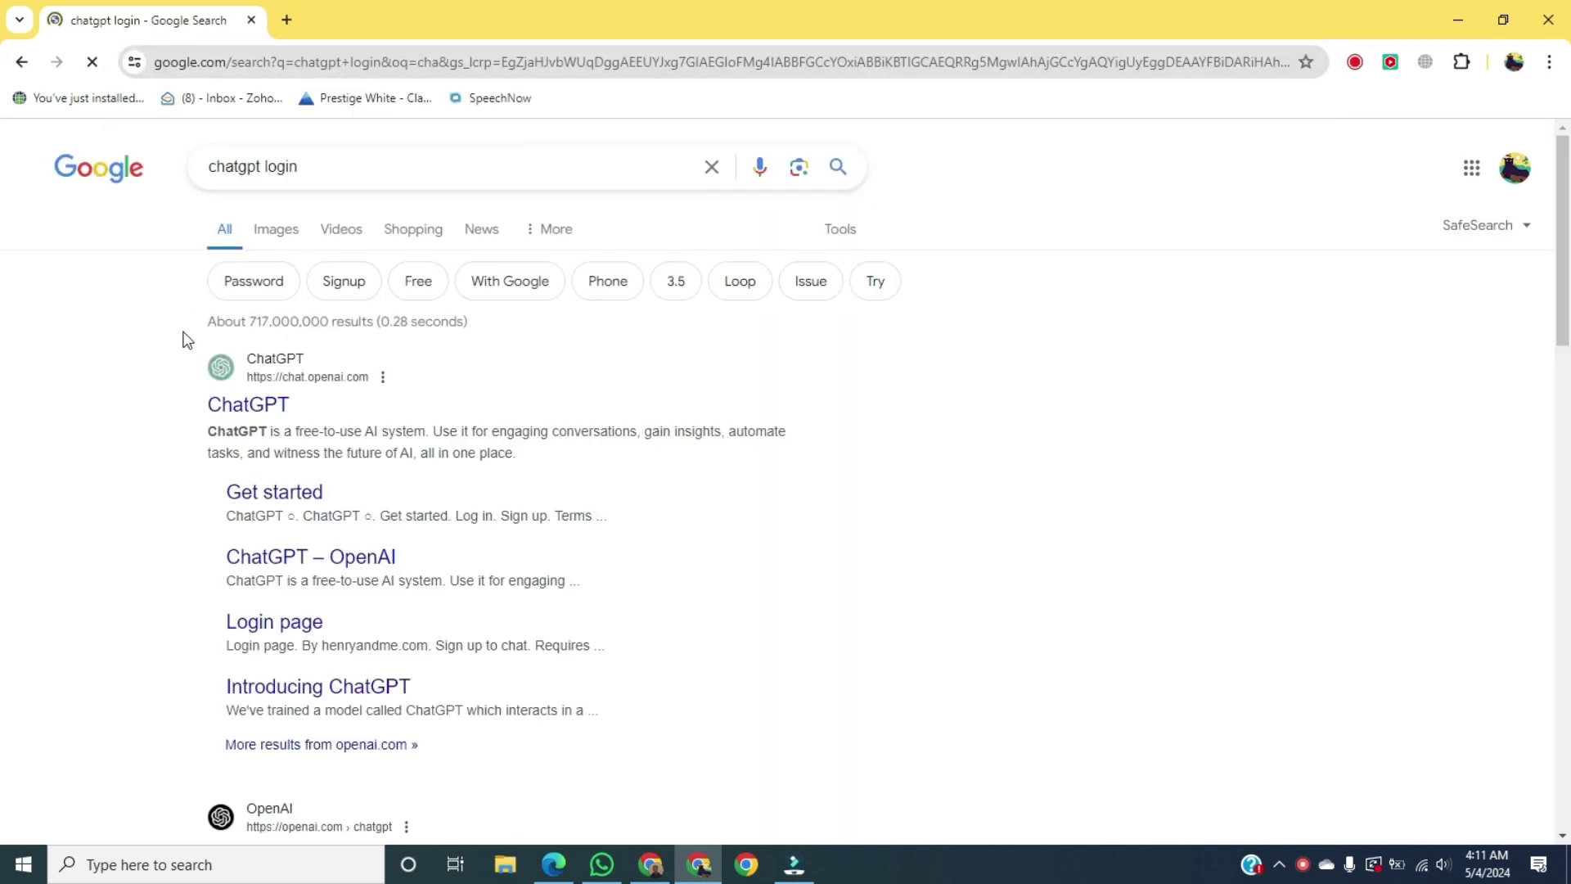
click(256, 382)
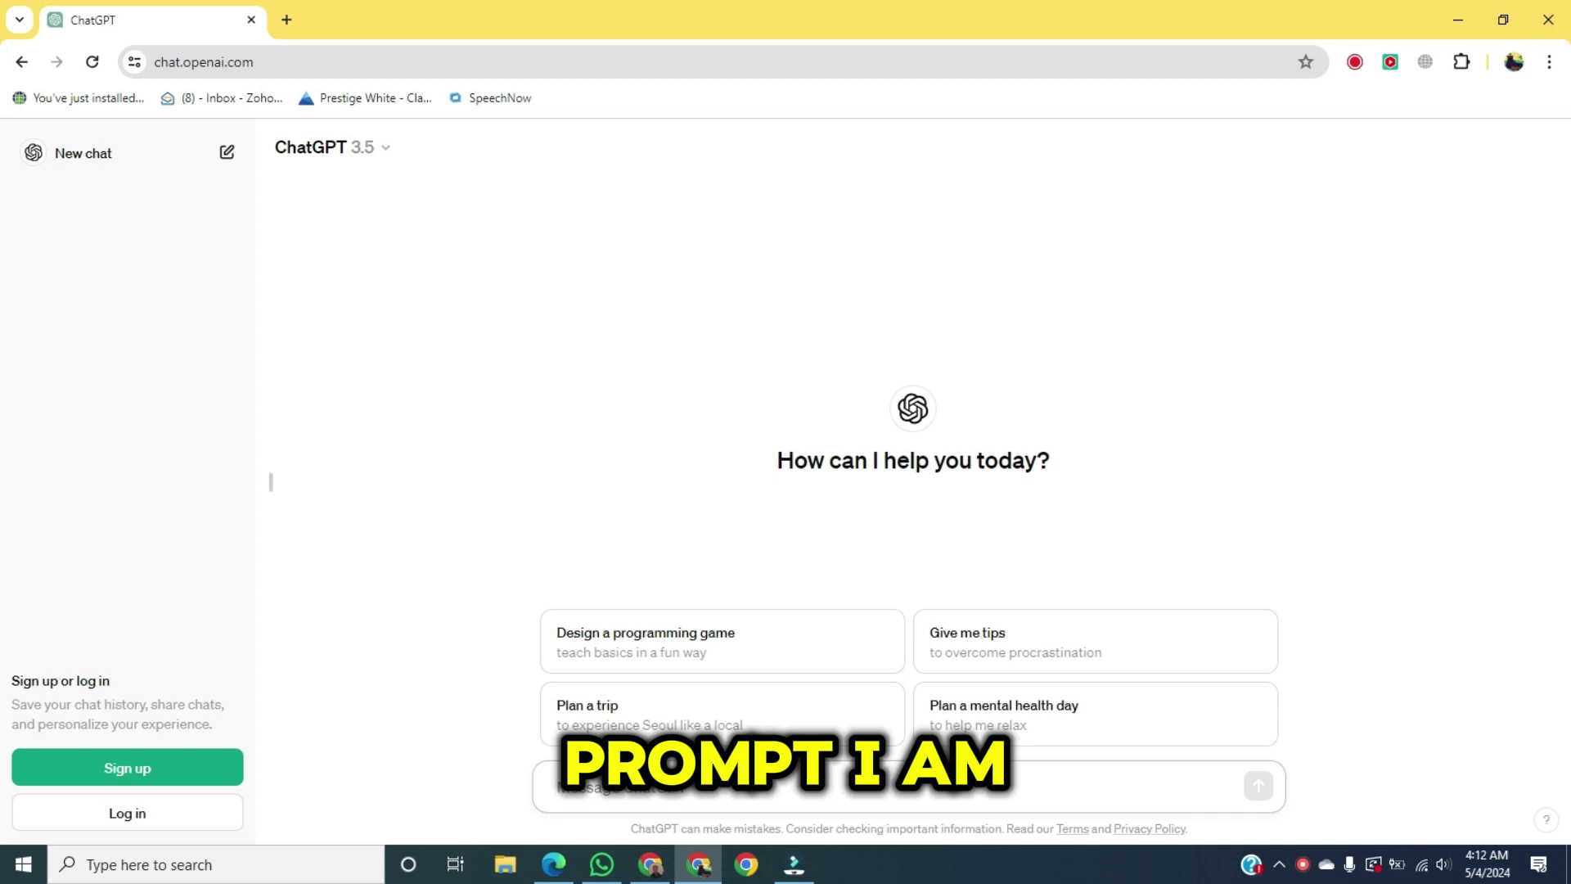
Send ChatGPT the prompt "write about humans" and copy the first paragraph of its answer.
text(write about humans)
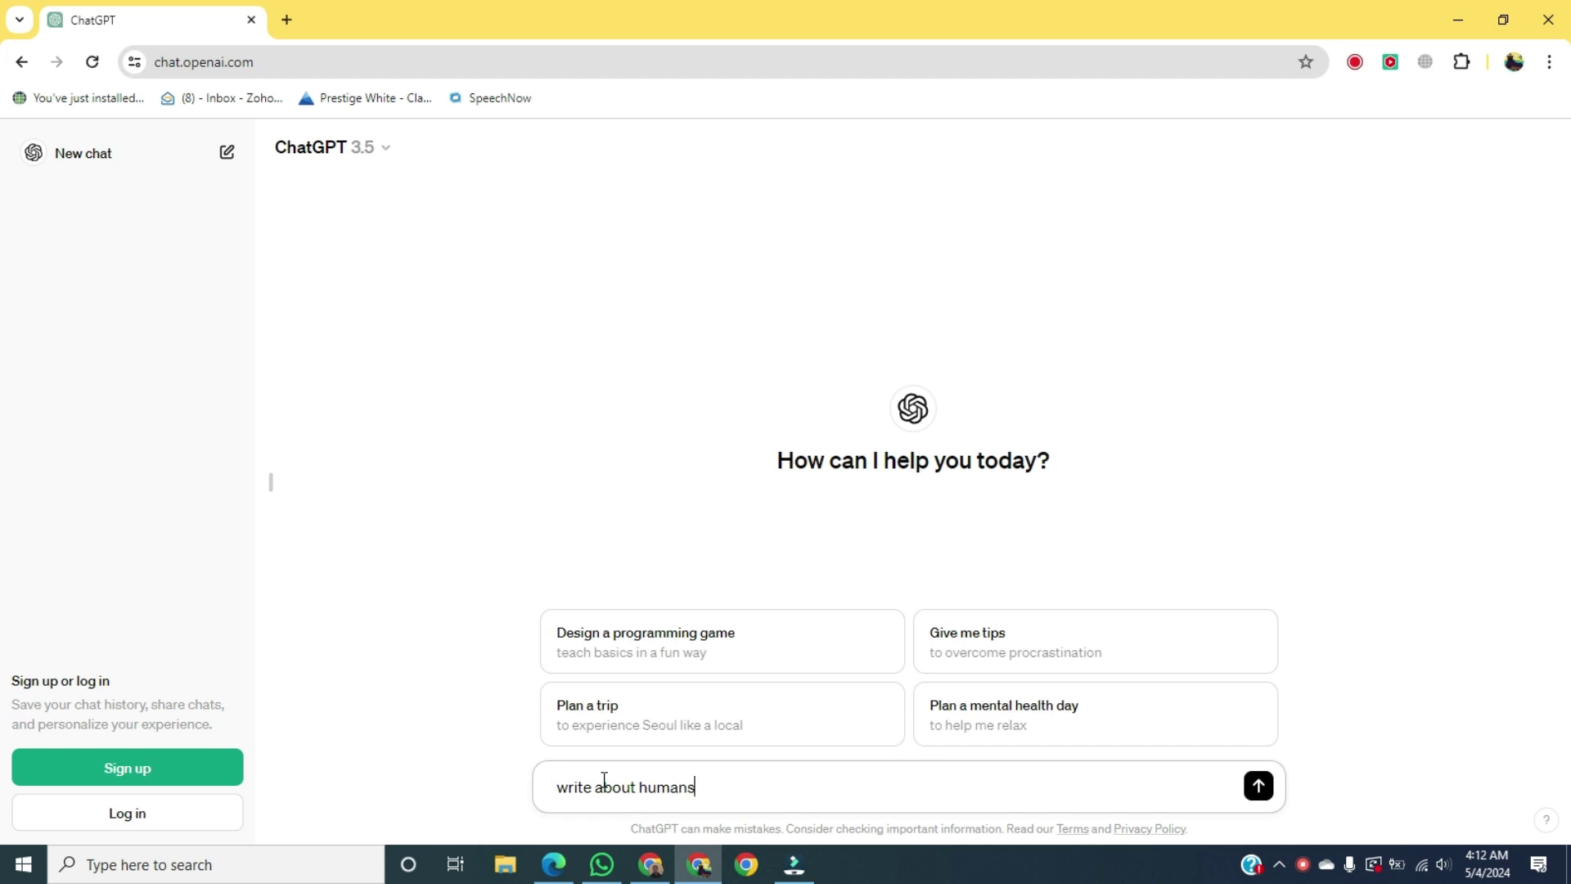
key(Return)
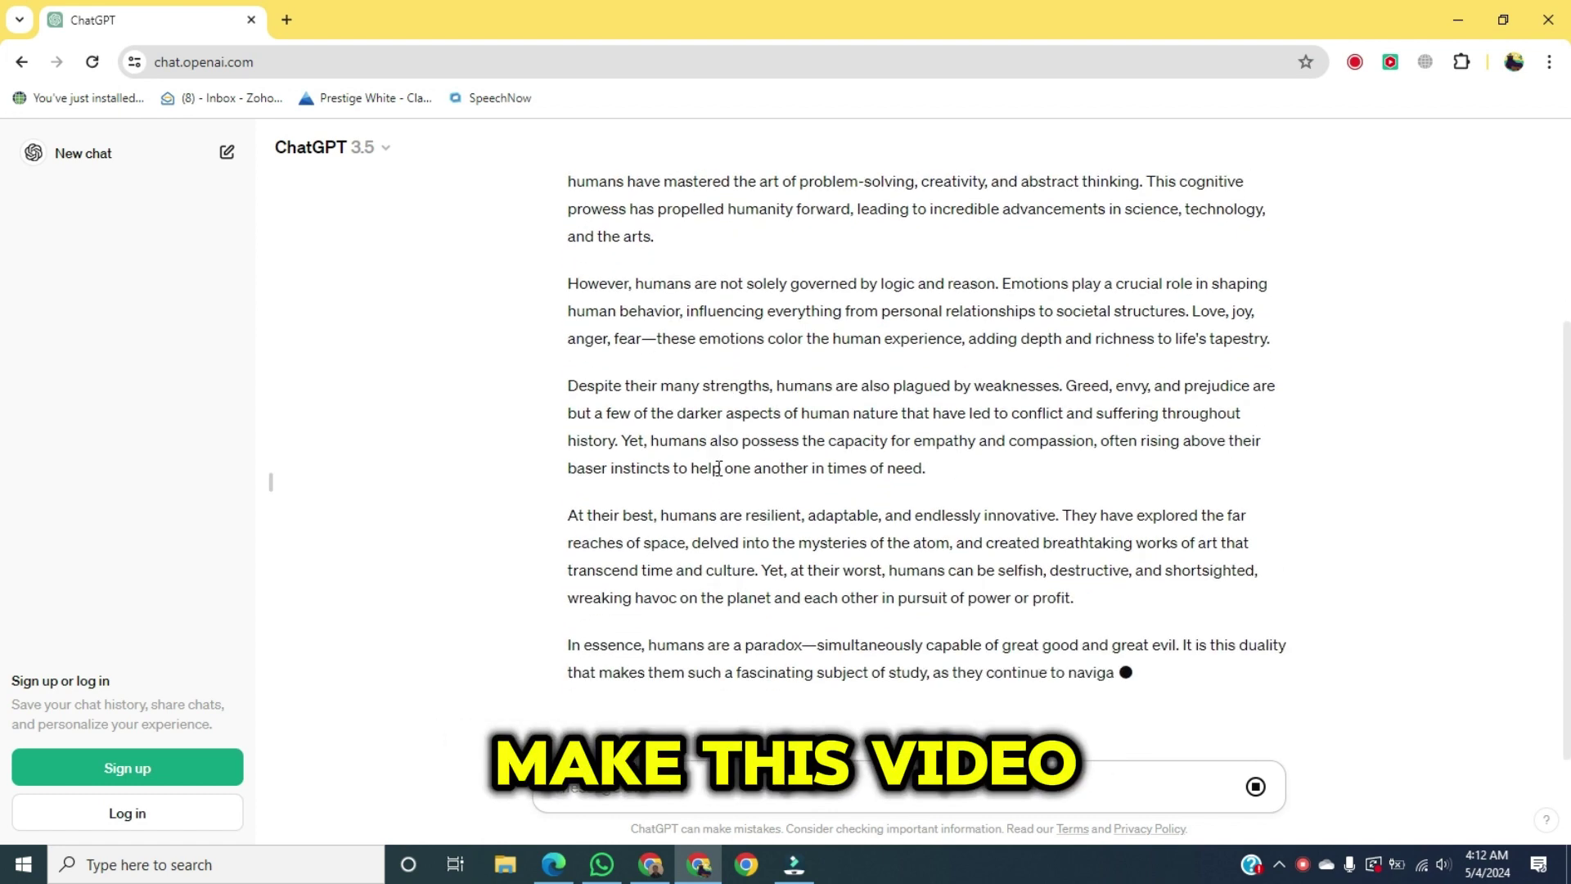
scroll(717, 470, up, 5)
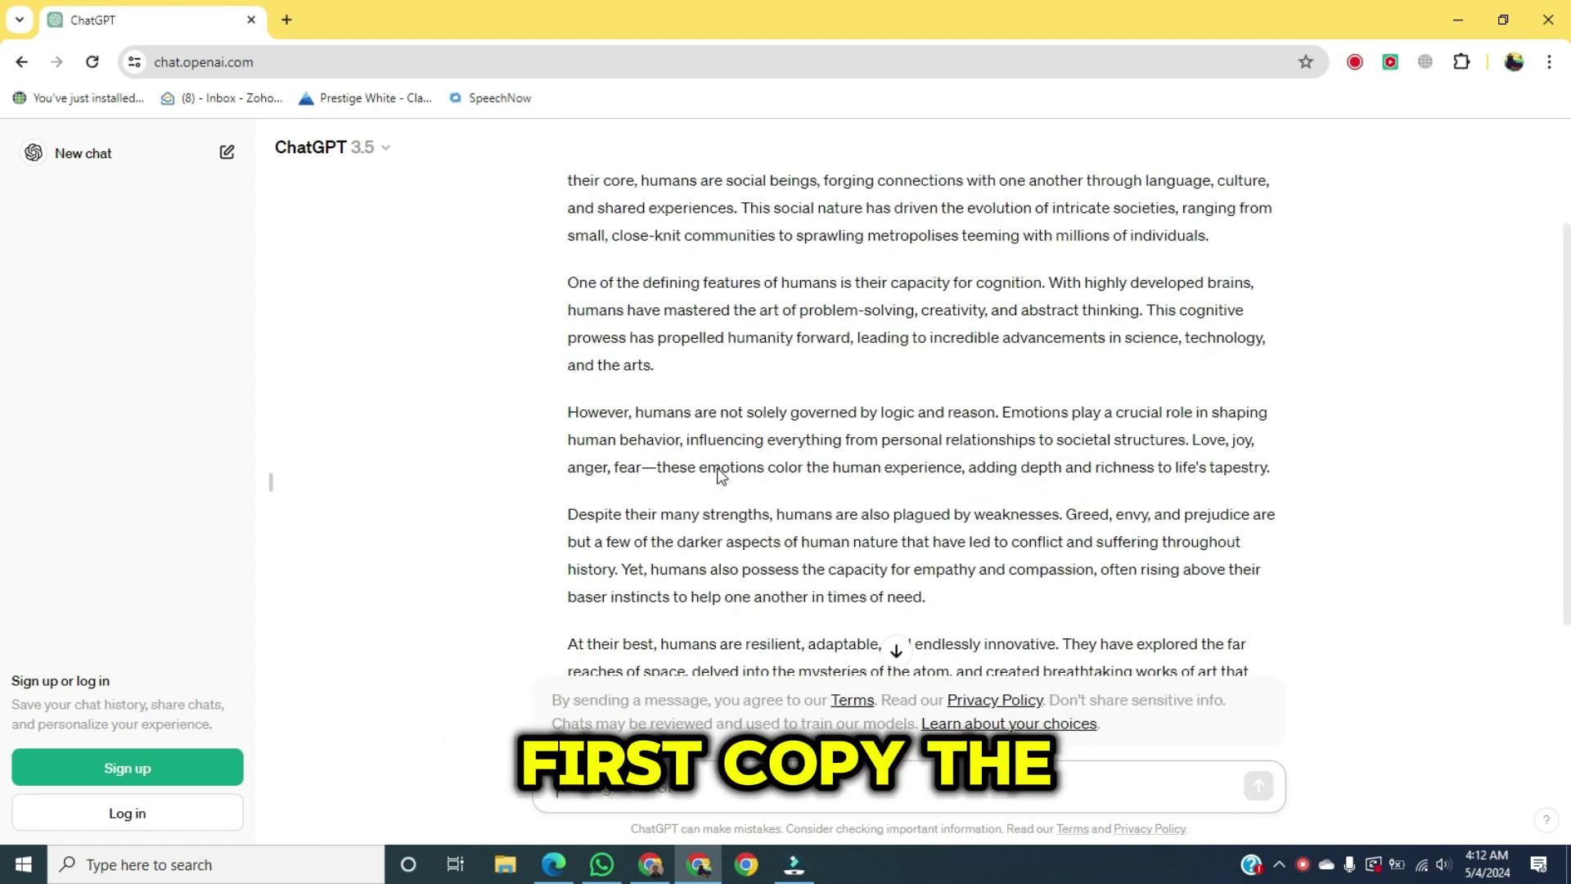
drag(571, 319, 1236, 409)
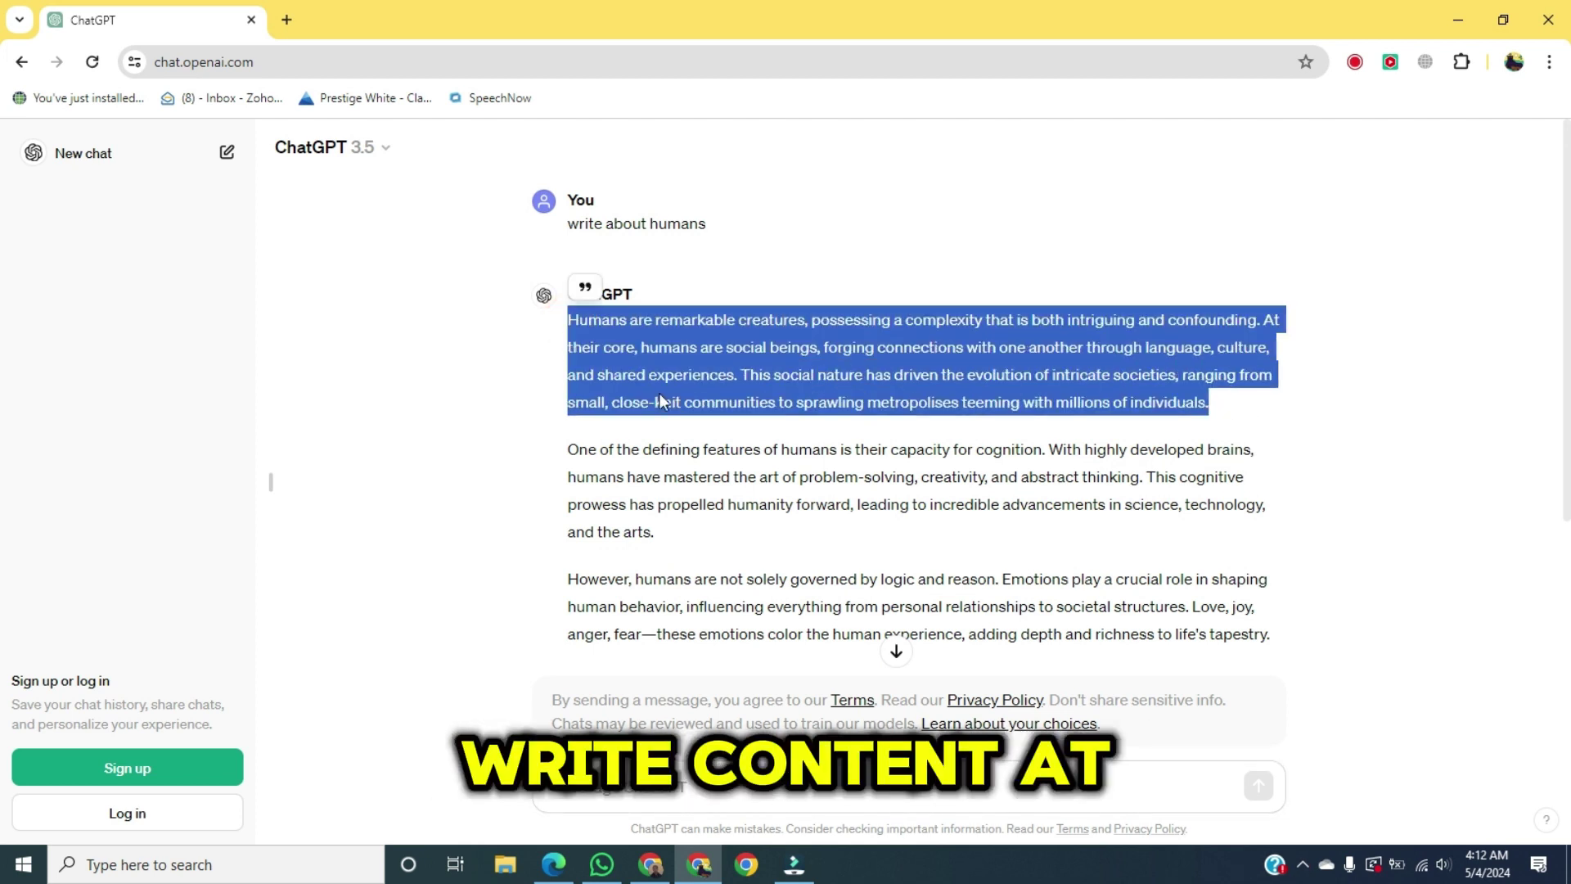
Search Google in a new tab for "contect at scale" and open Content at Scale's free AI detector page.
click(289, 18)
text(con)
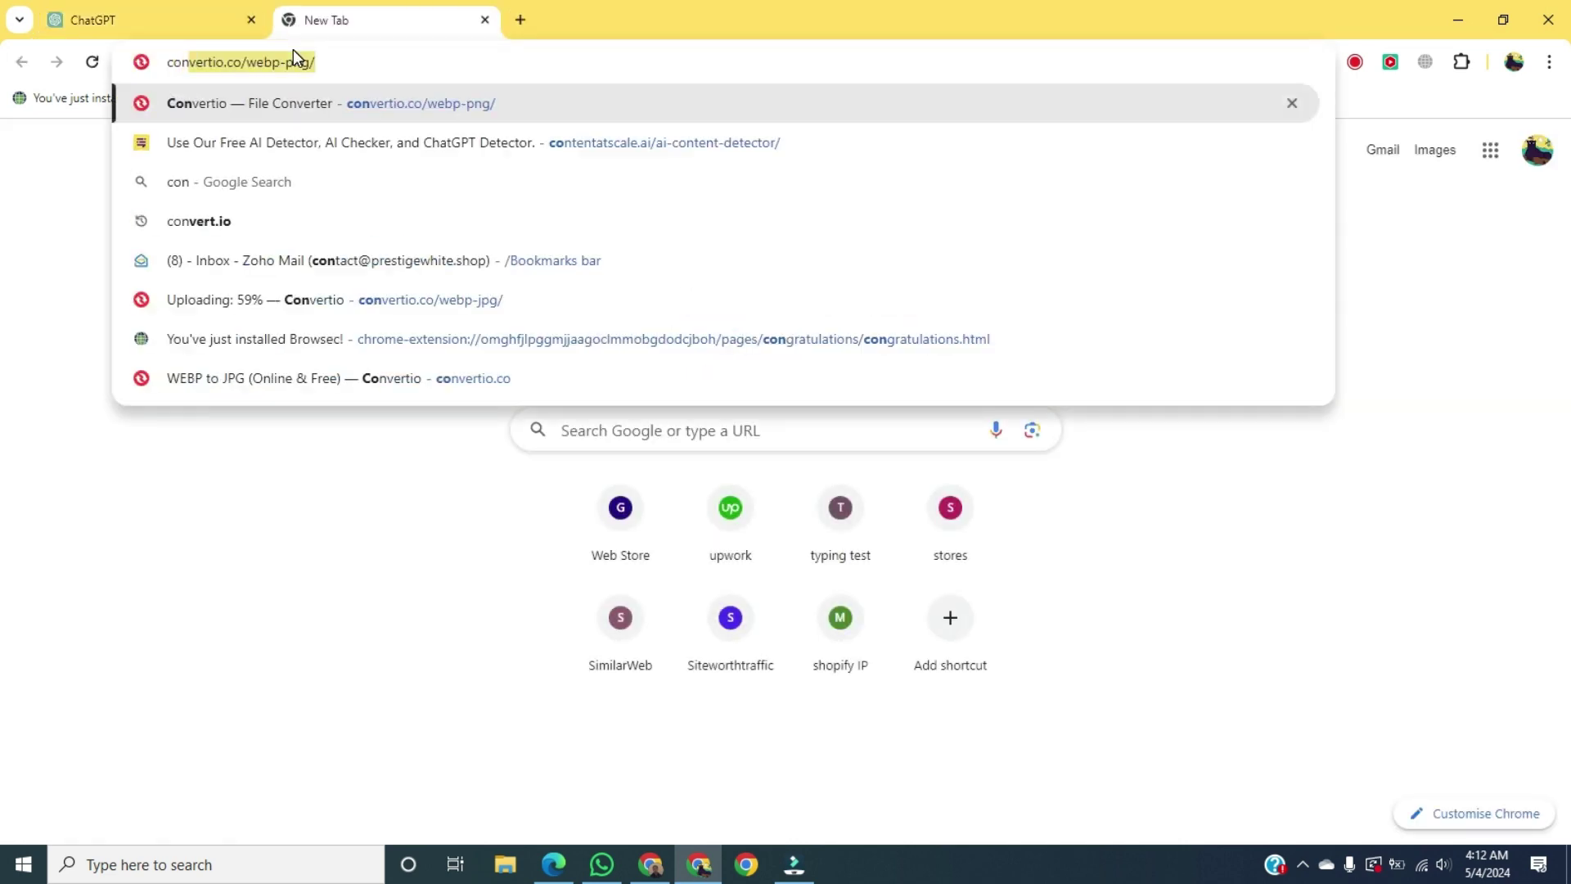
text(tect )
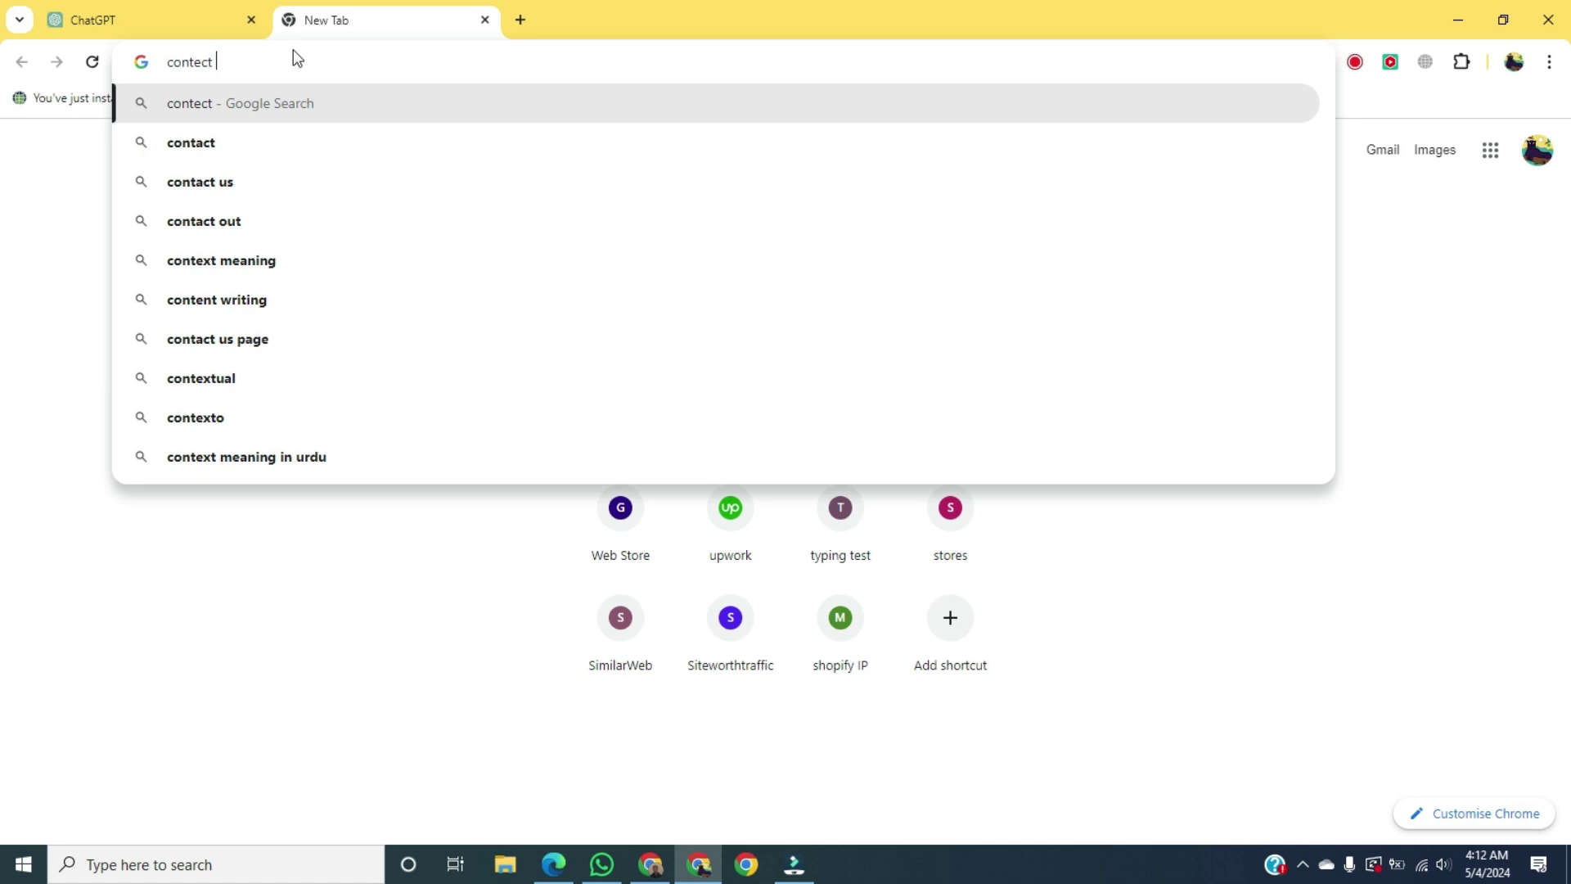
text(at sc)
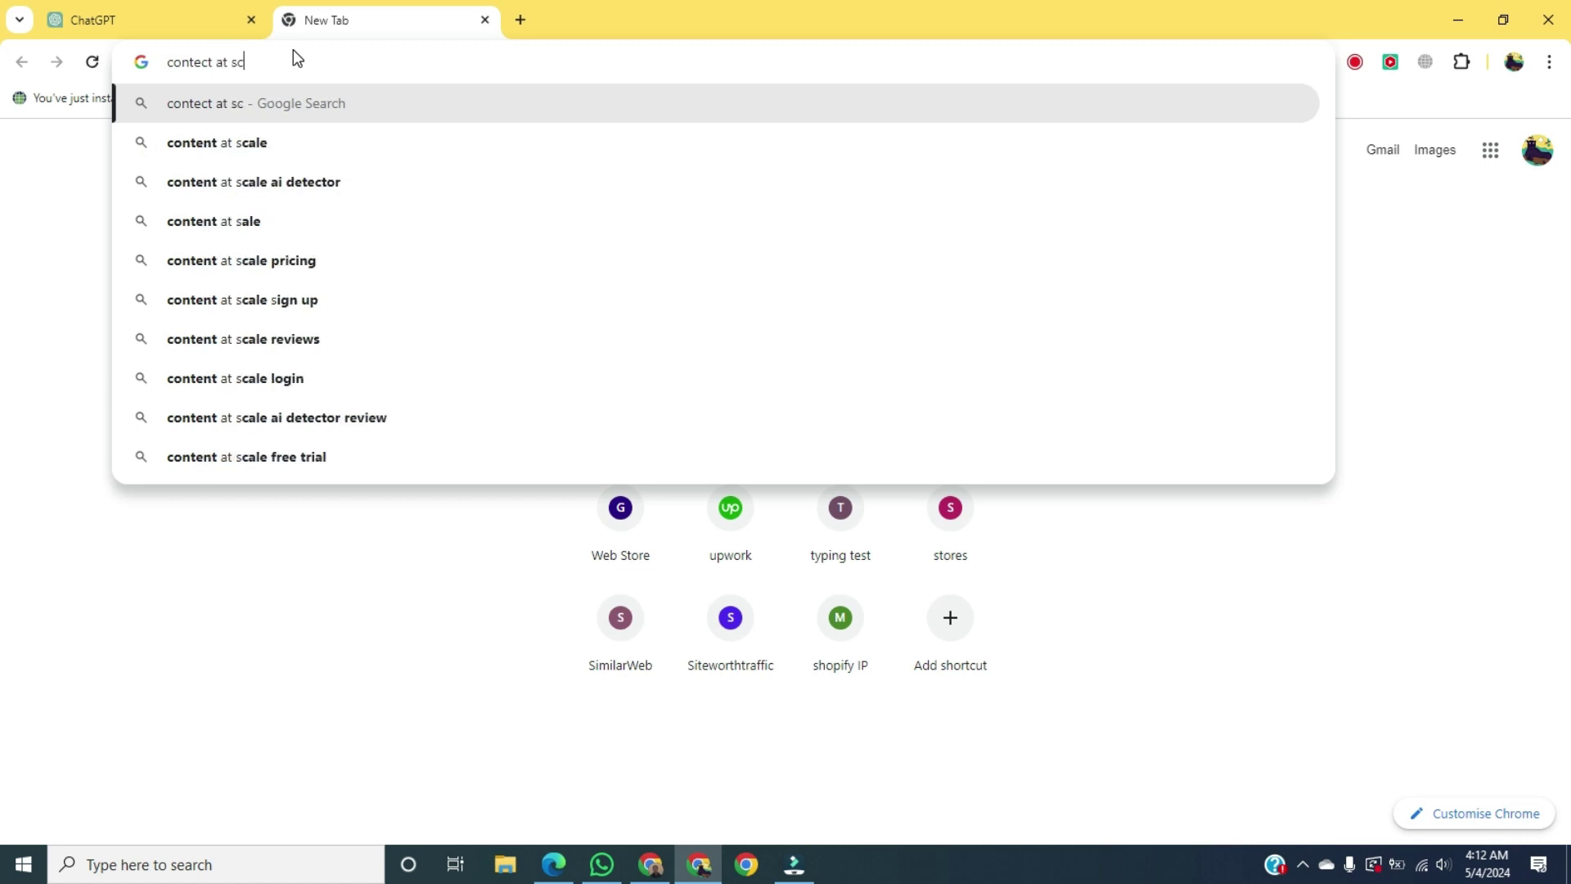
text(ale)
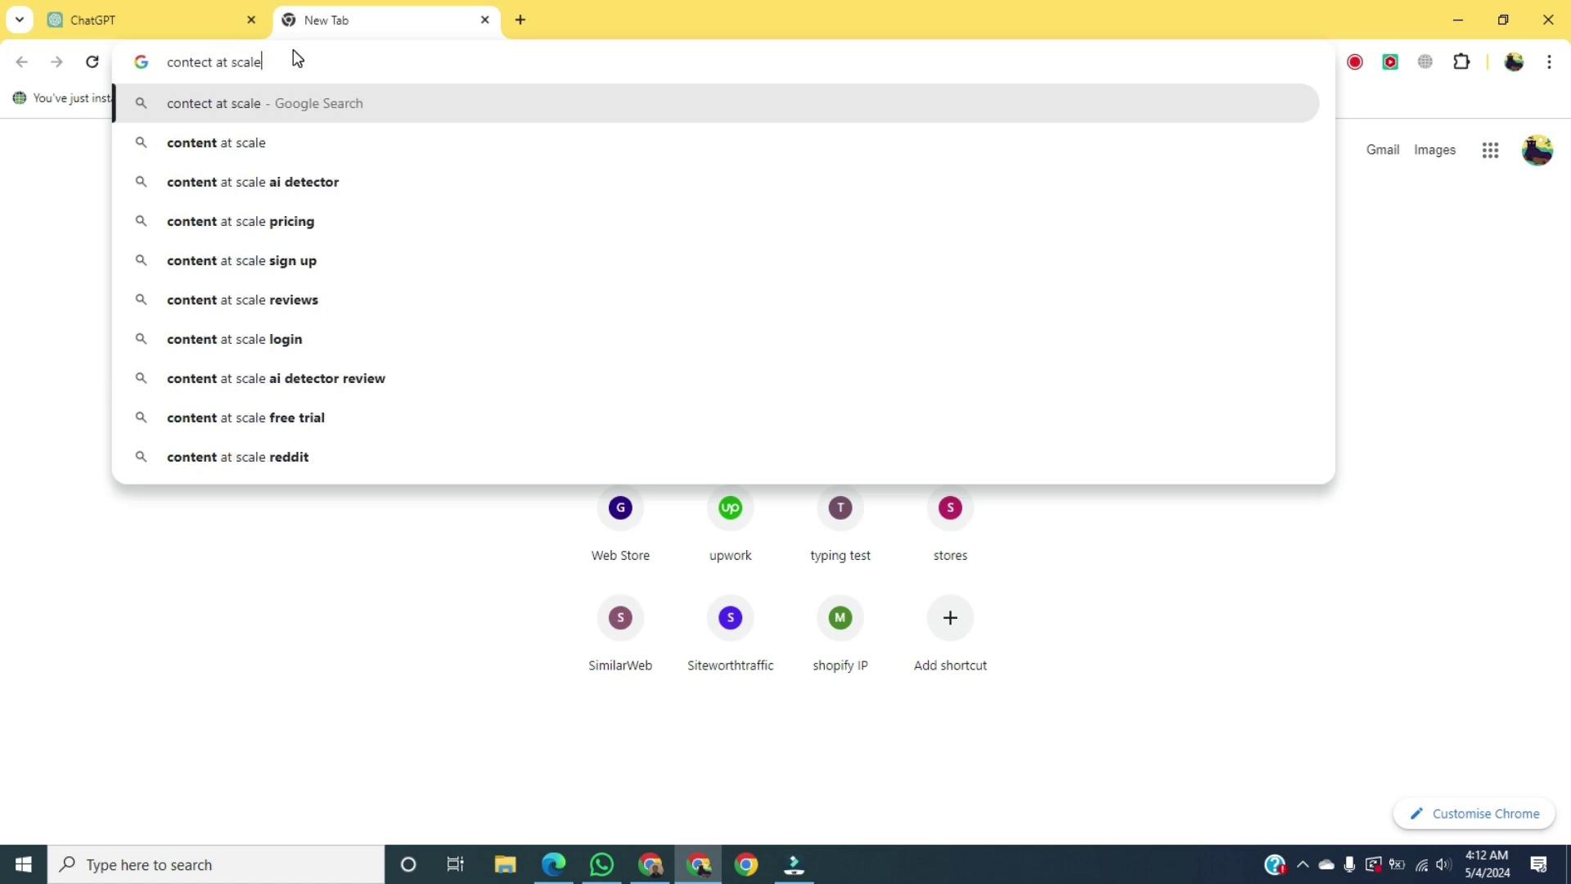
key(Return)
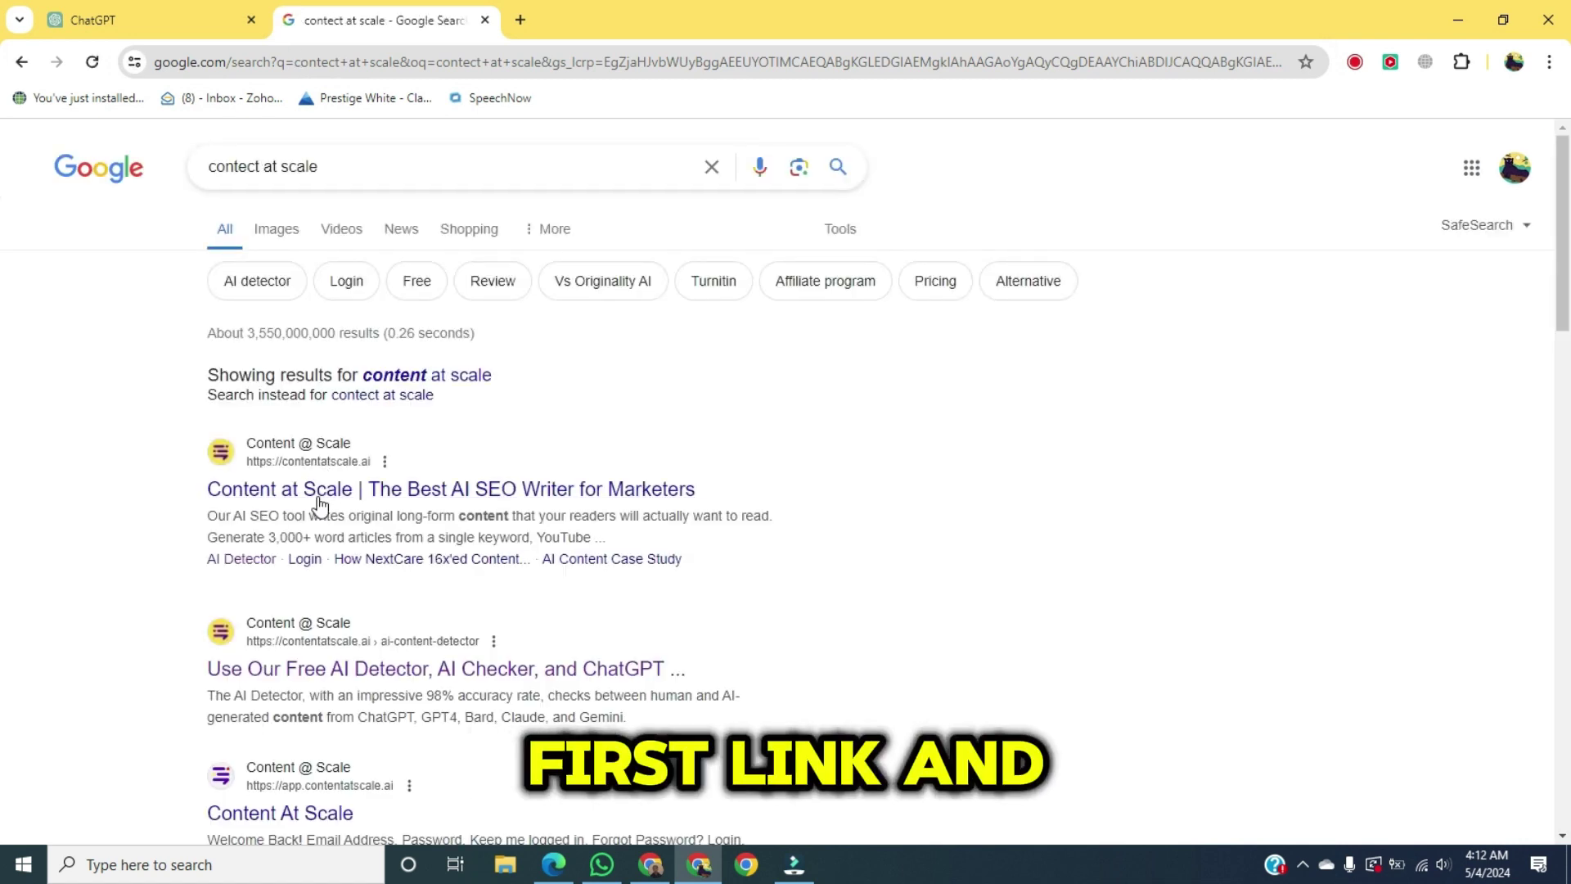
click(383, 493)
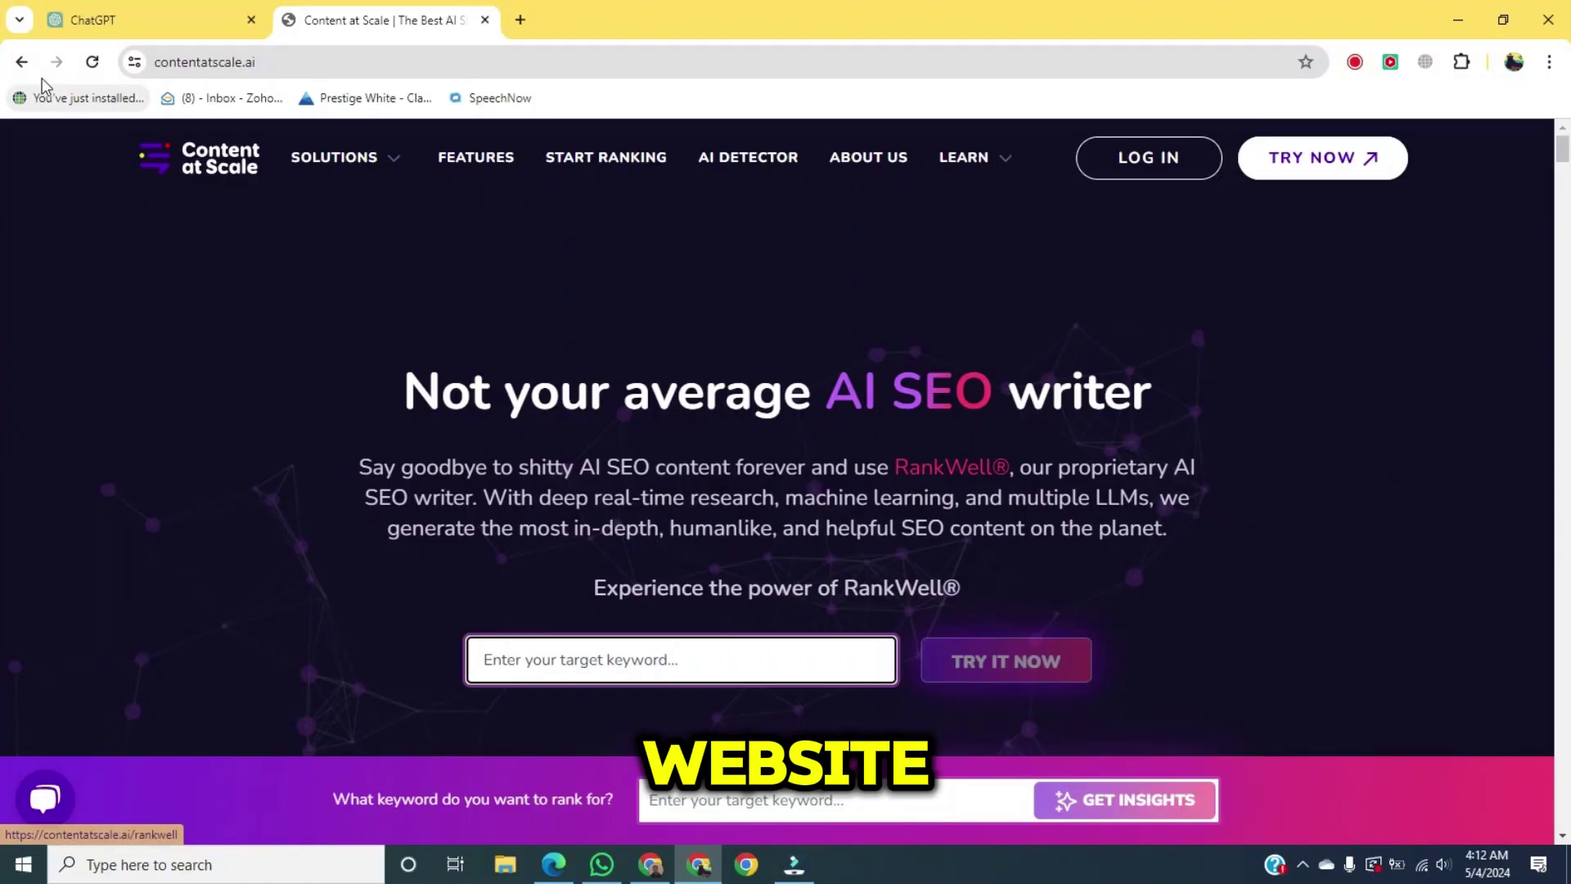
click(22, 61)
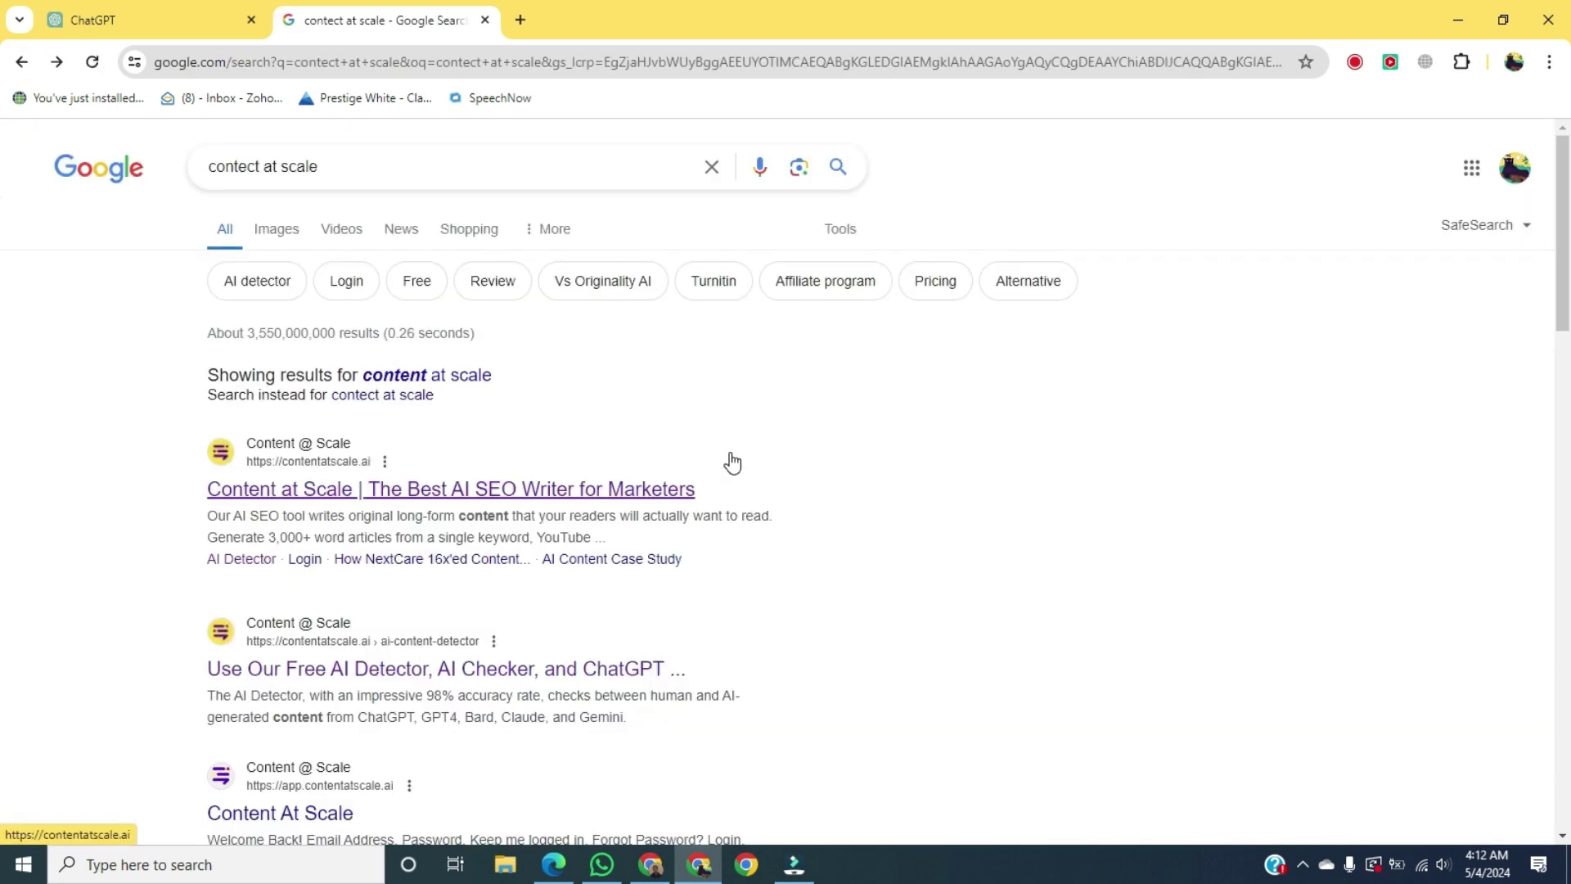
click(425, 664)
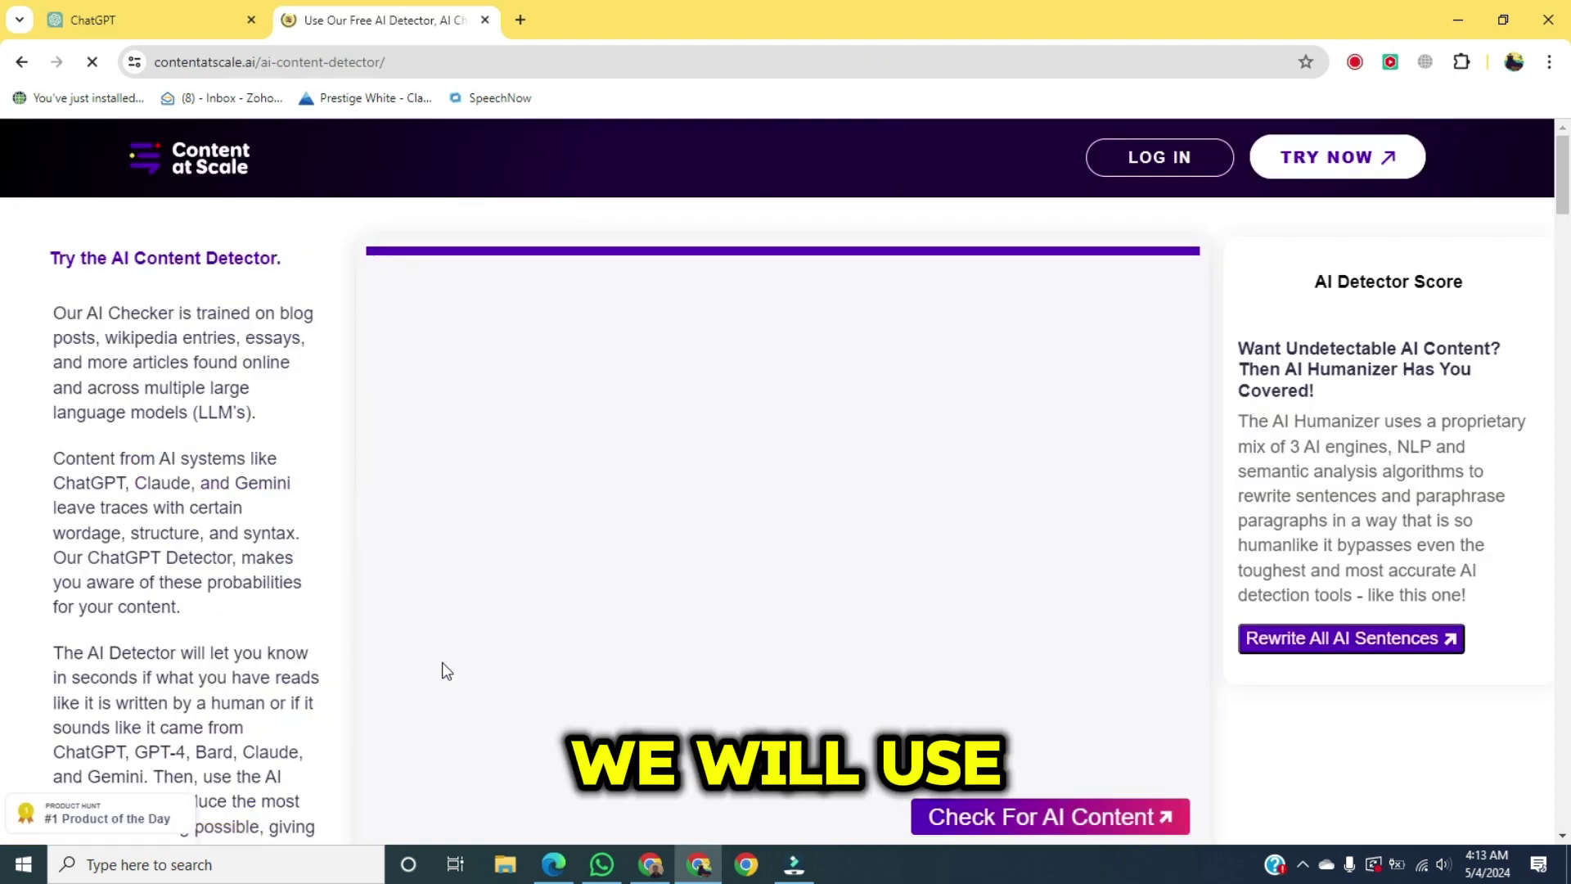
Paste the copied paragraph about humans into the detector's editor and check it for AI content.
click(558, 441)
text(Humans are remarkable creatures, possessing a complexity that is both intriguing and confounding. At their core, humans are social beings, forging connections with one another through language, culture, and shared experiences. This social nature has driven the evolution of intricate societies, ranging from small, close-knit communities to sprawling metropolises teeming with millions of individuals.)
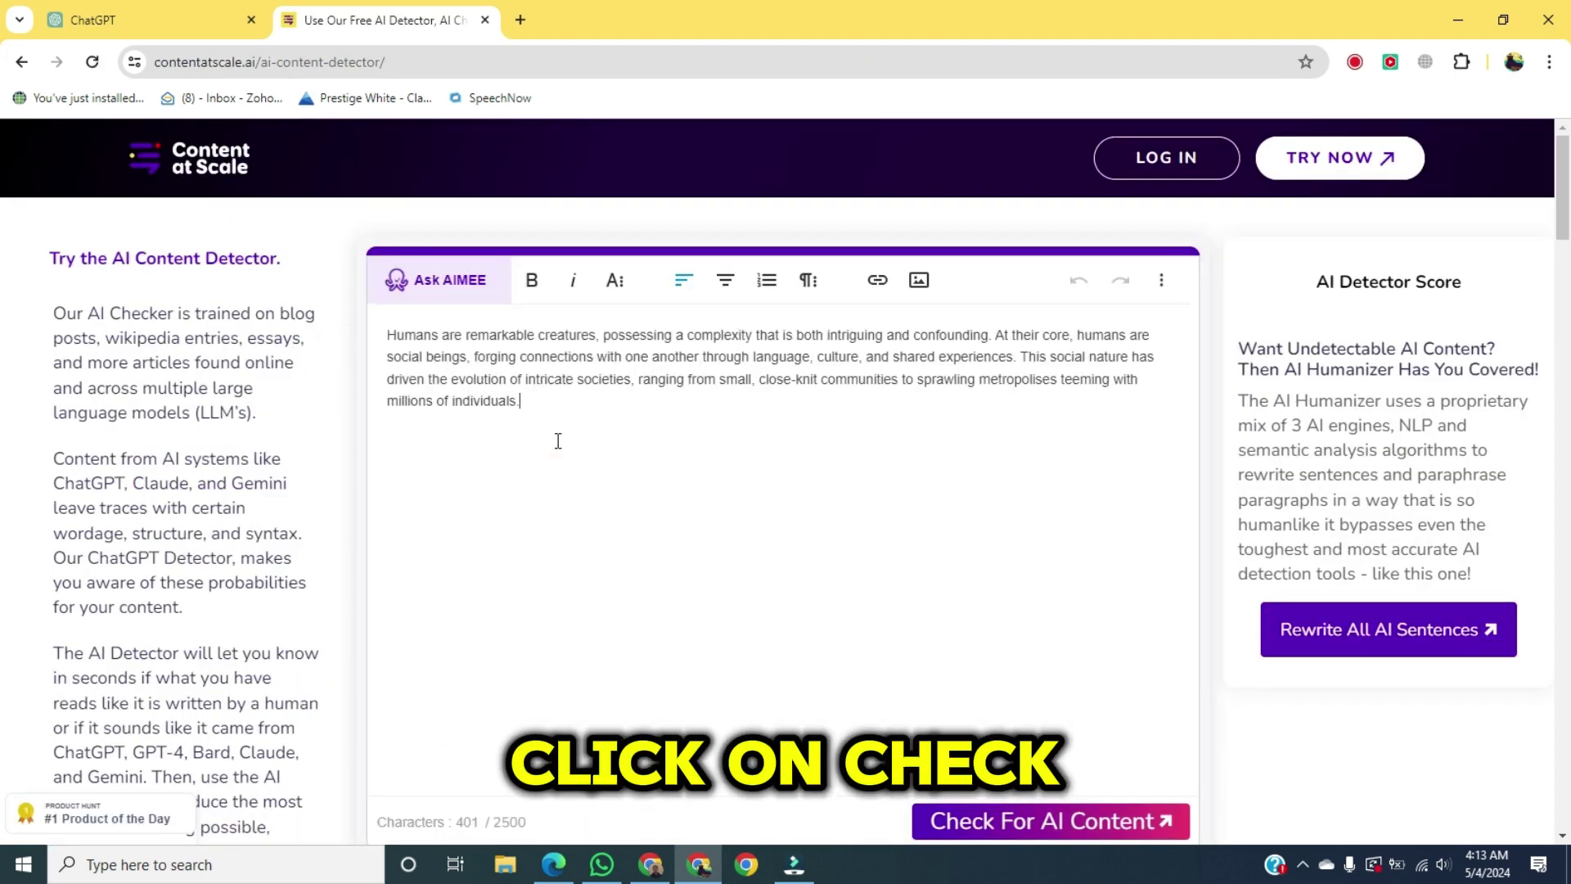
click(1051, 822)
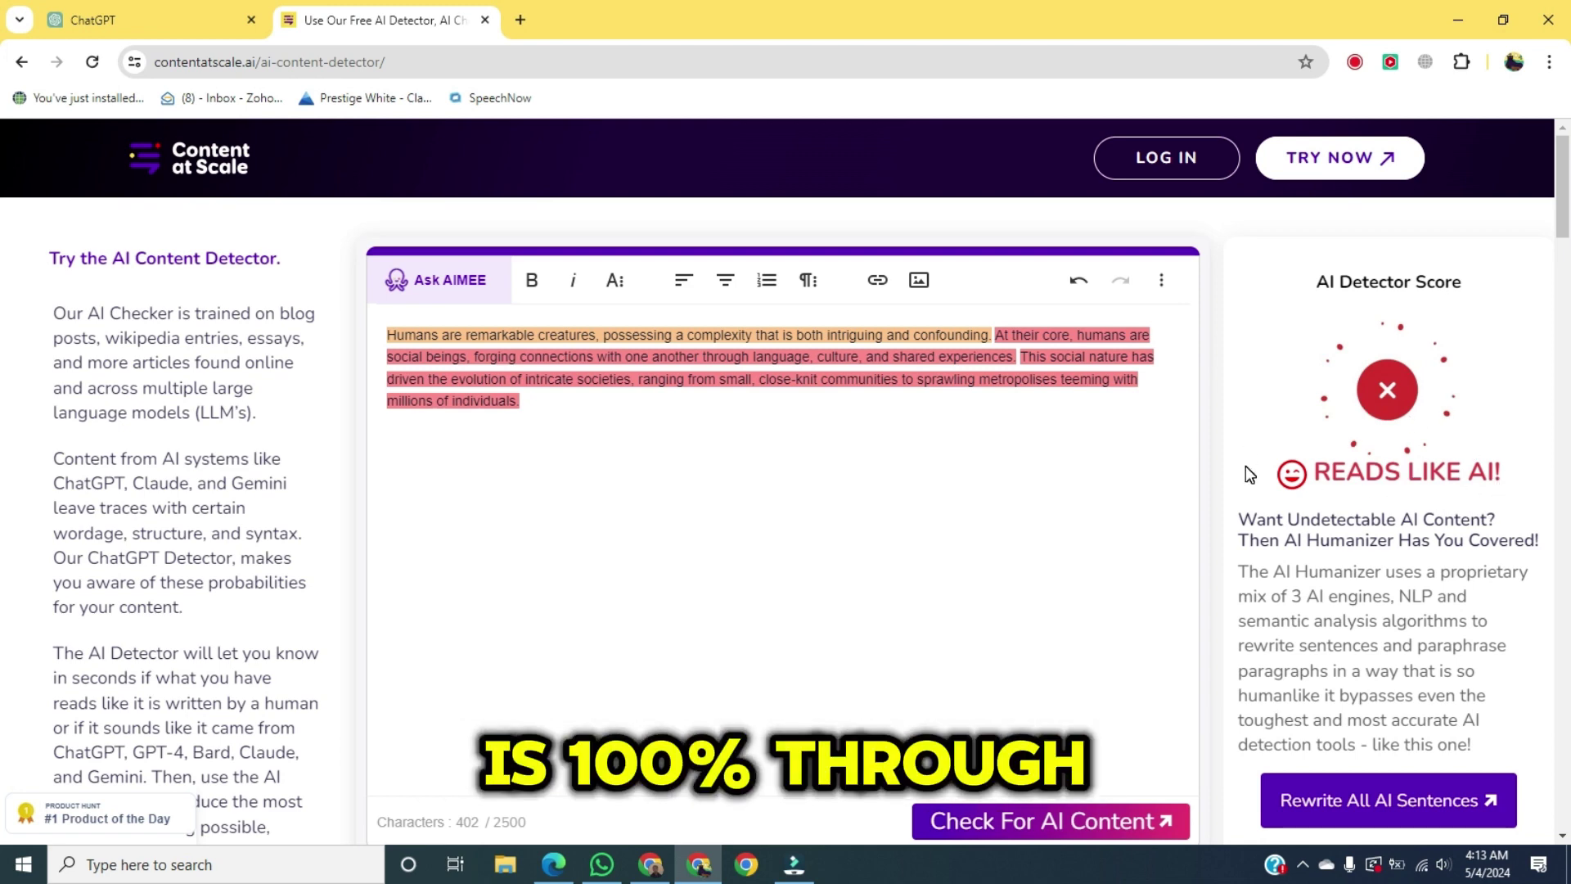
Copy the checked paragraph, search Google in a new tab for "rewrite article tool" and open the Free AI Article Rewriter Tool.
mouse_move(391, 335)
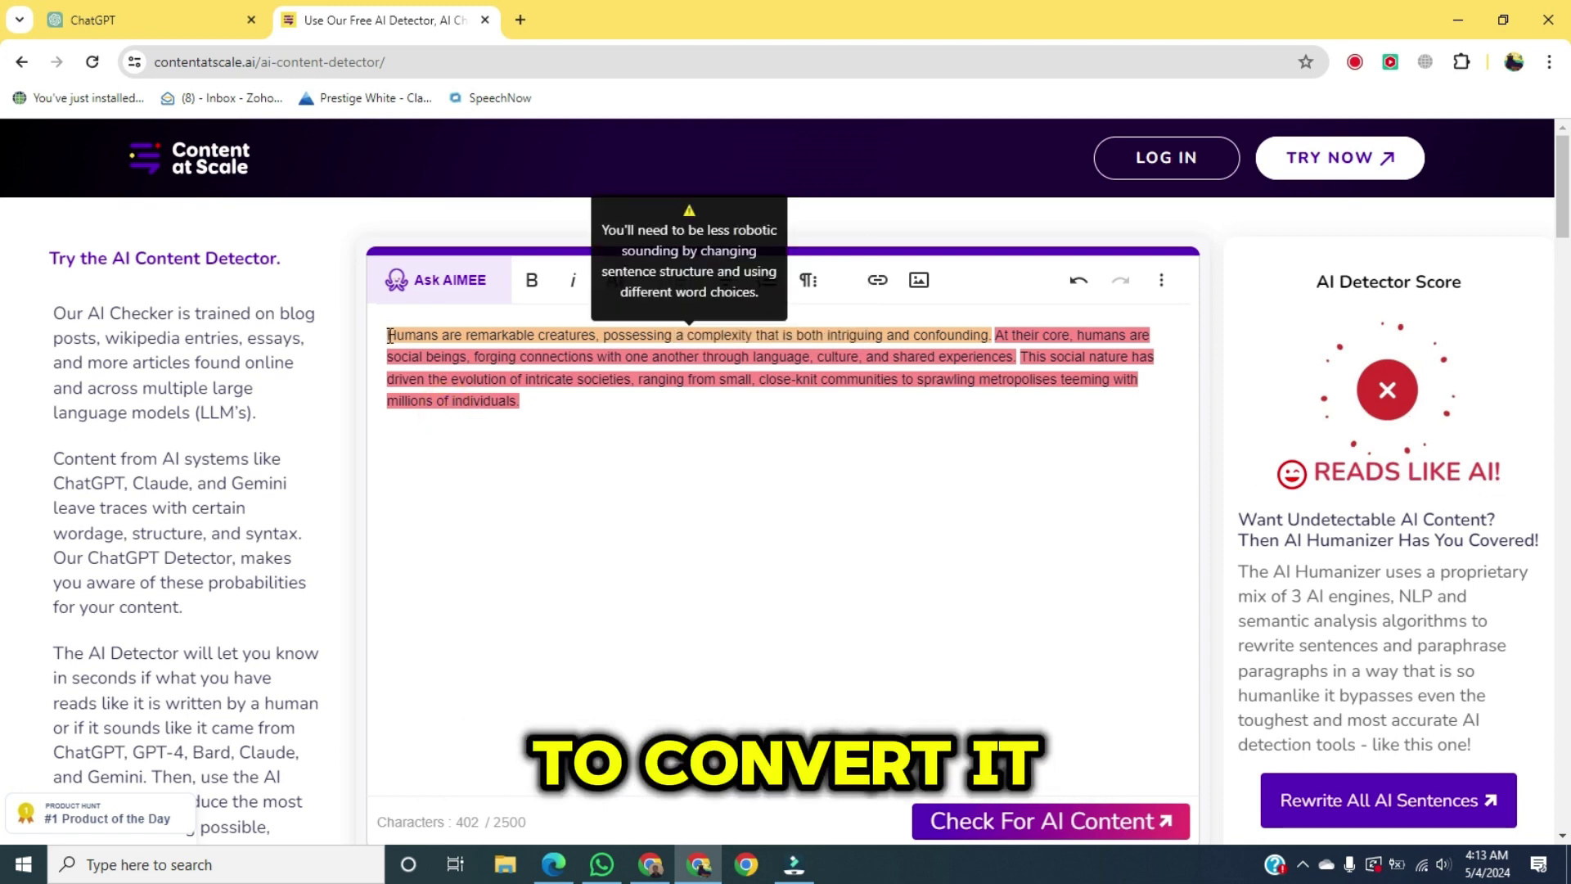
drag(391, 335, 545, 400)
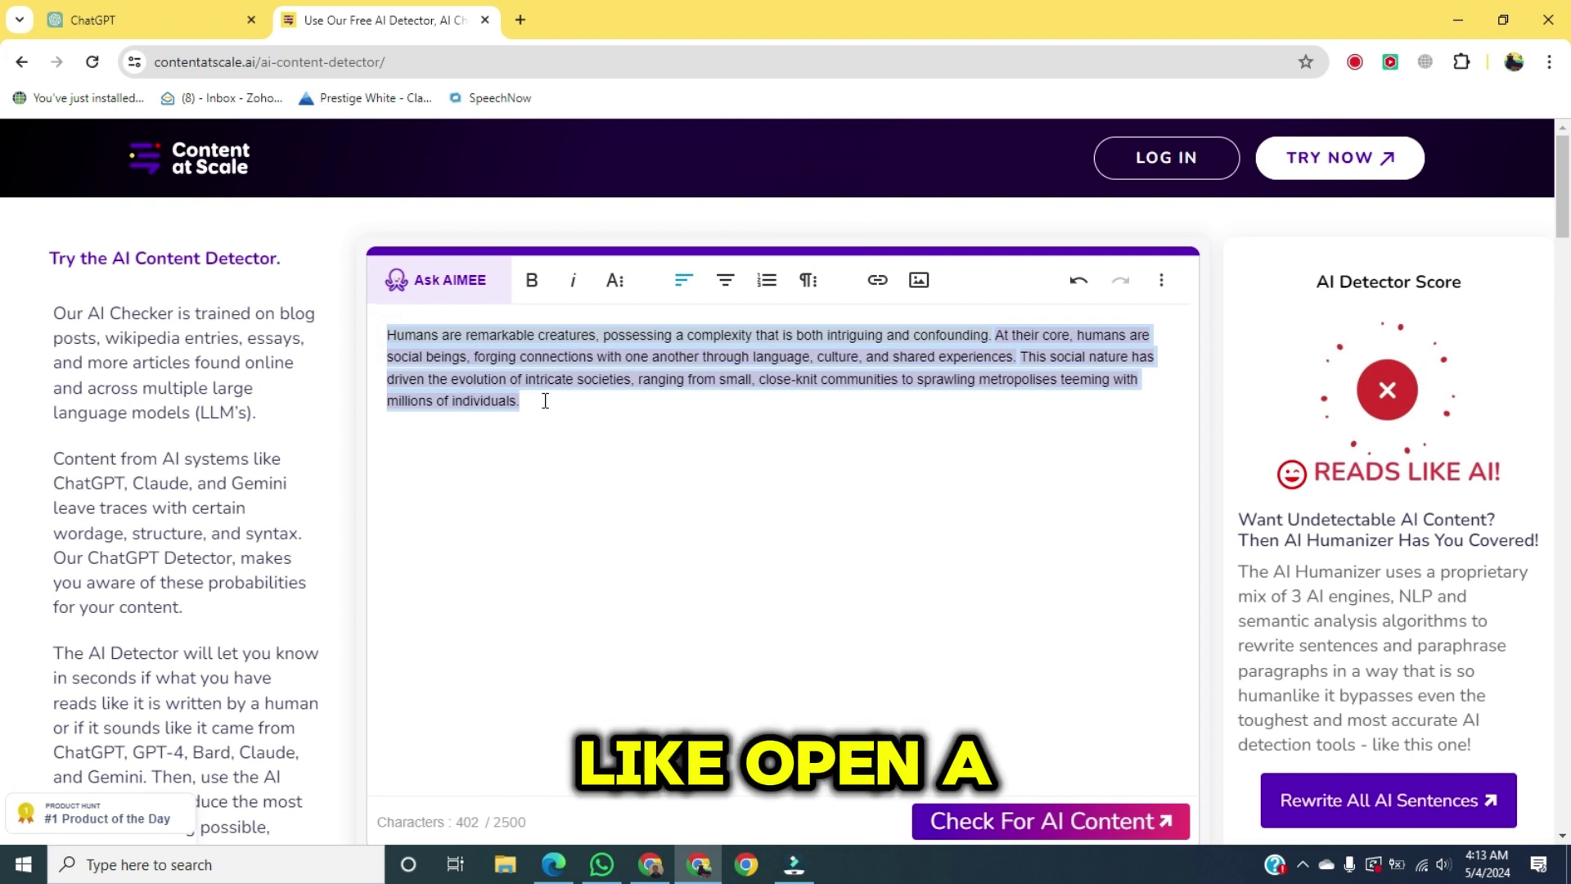
click(523, 11)
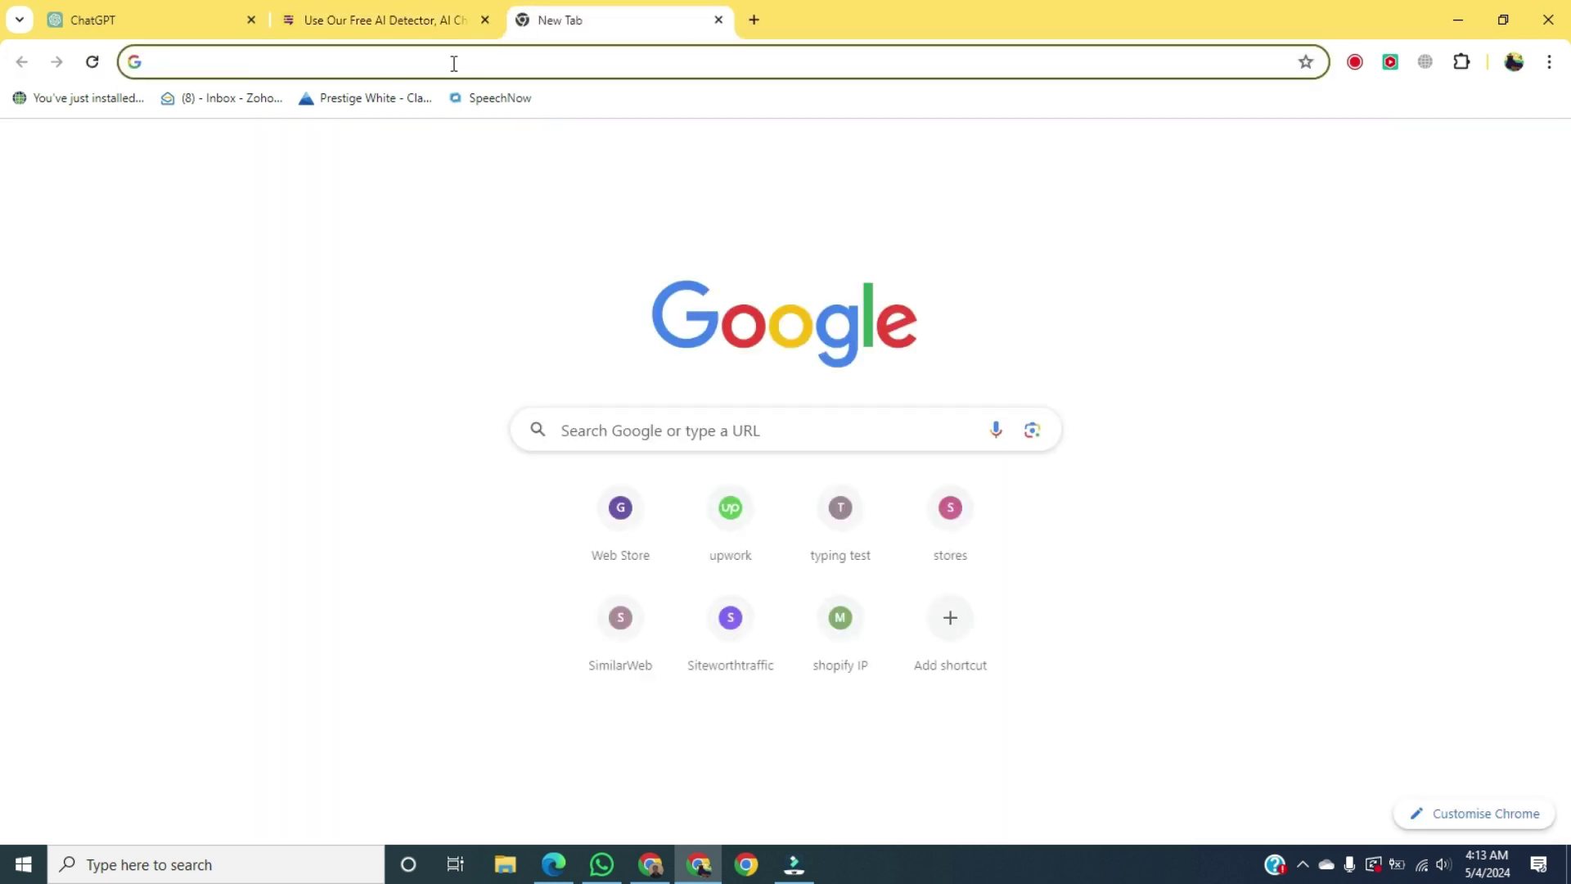
text(re)
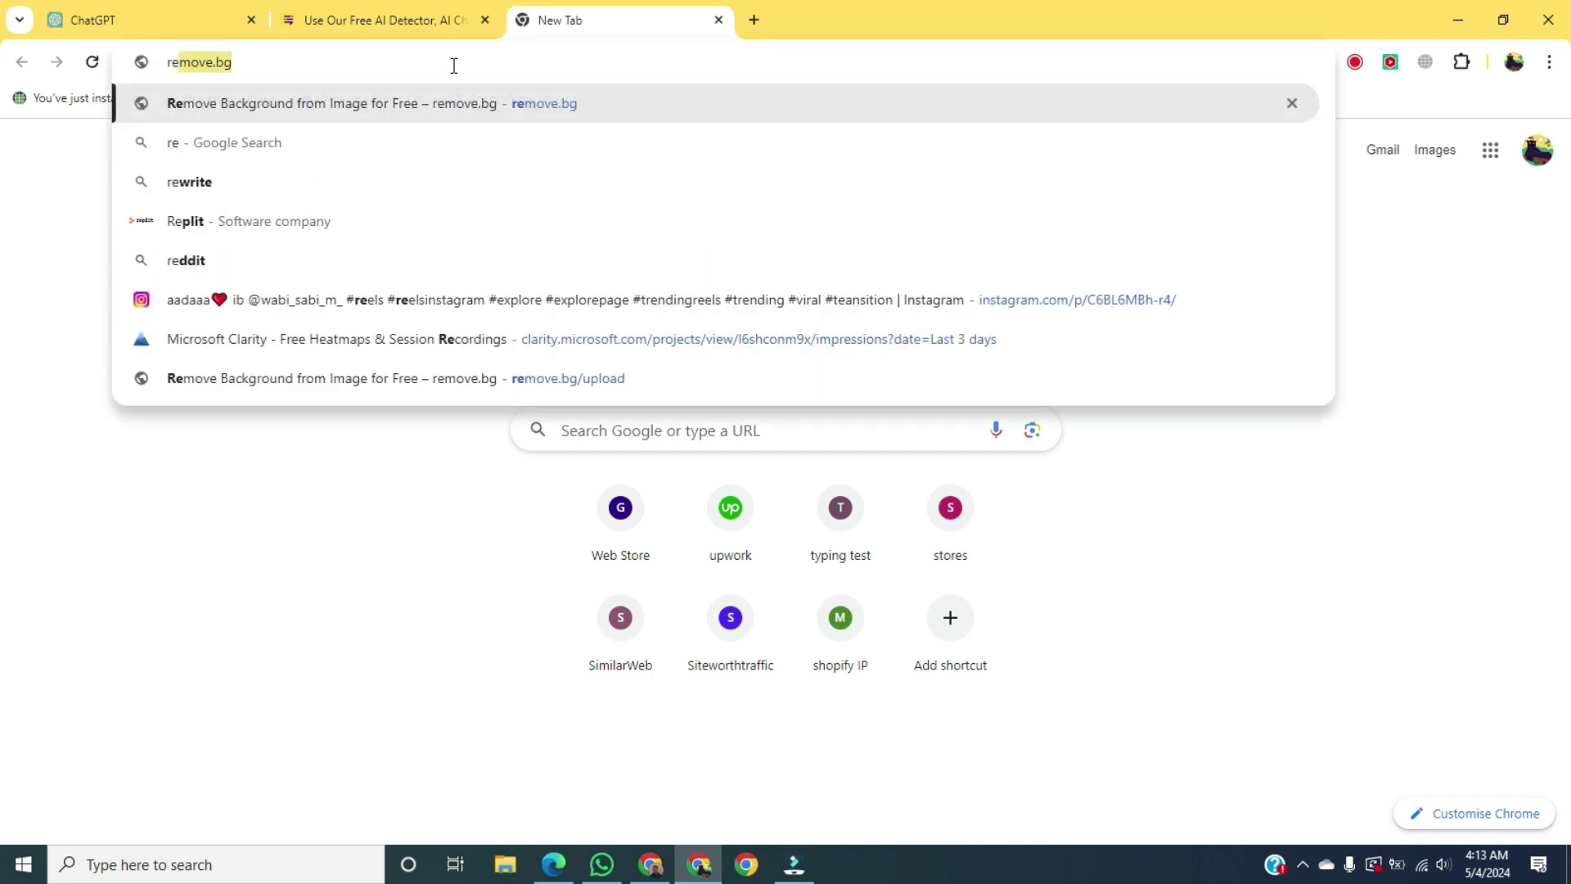
text(write )
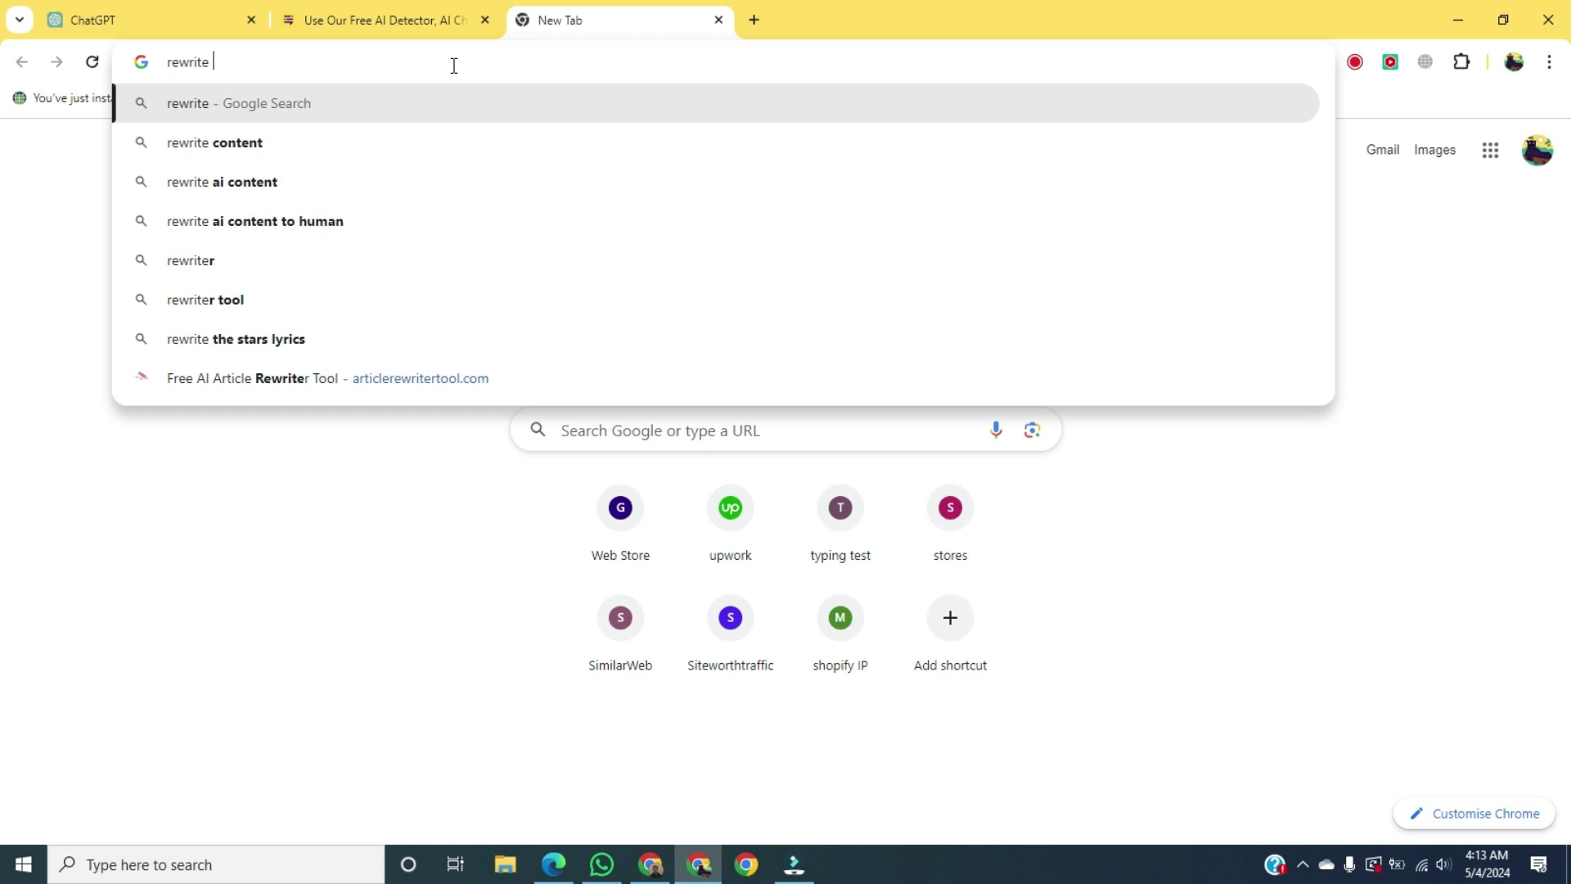
text(article)
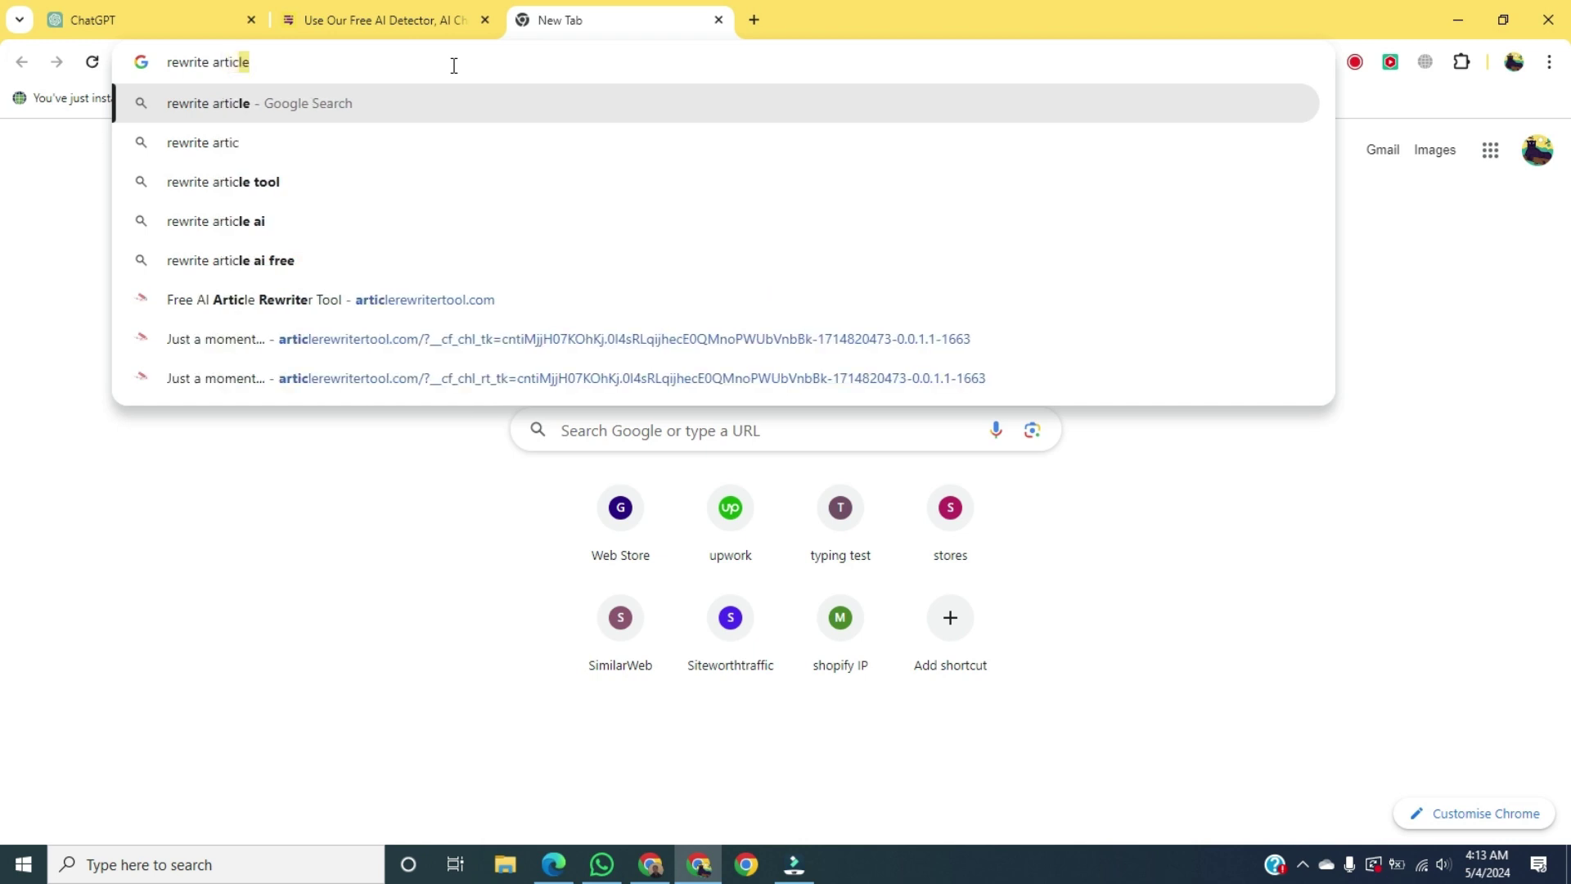
key(Down)
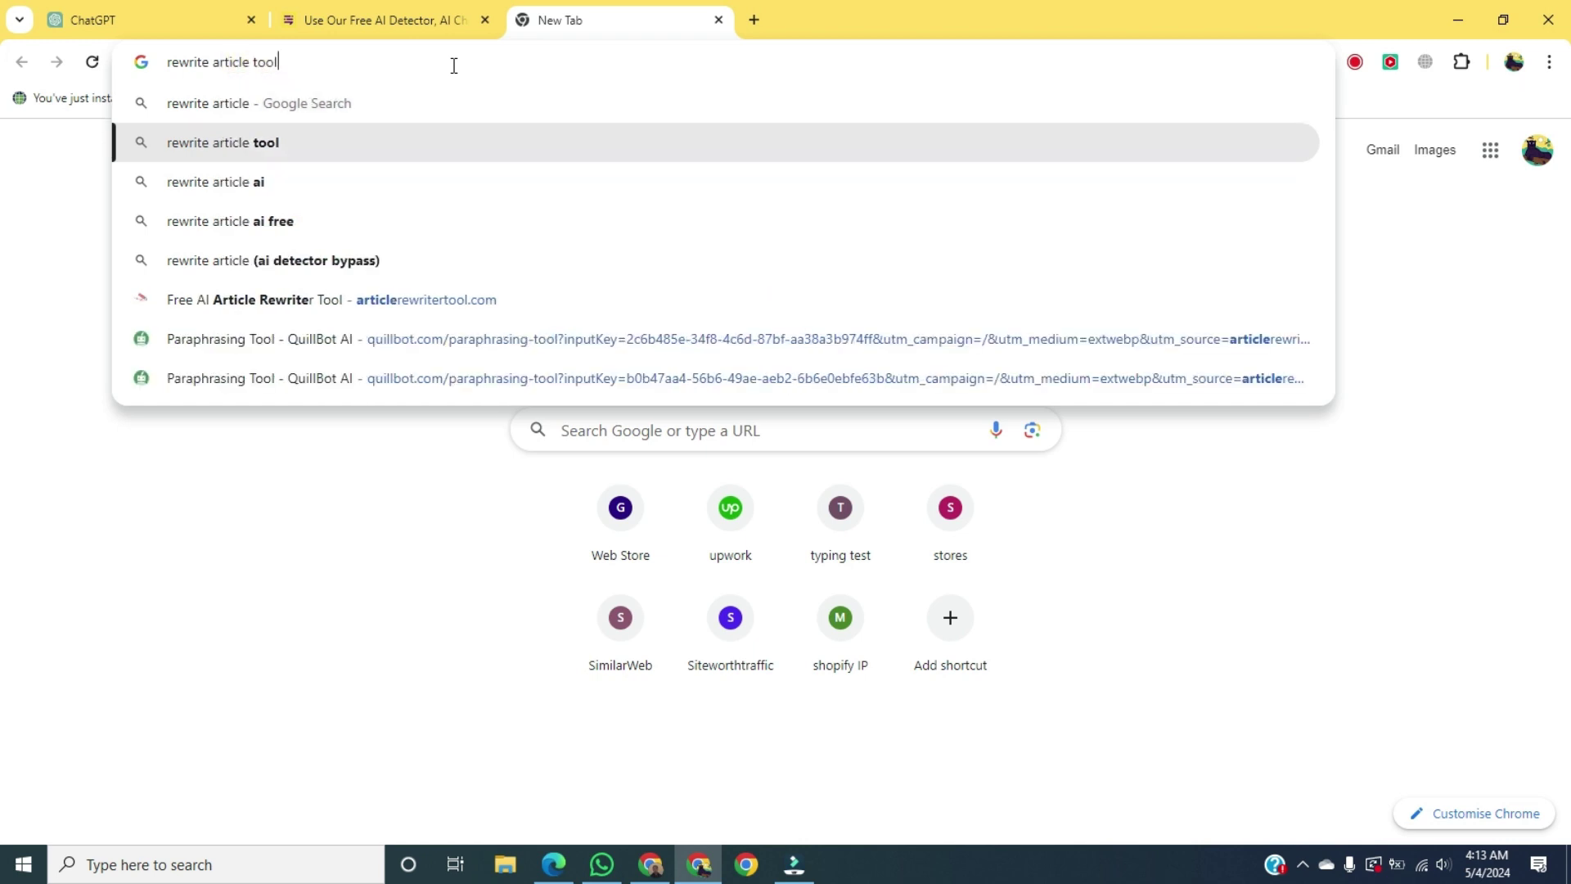
key(Return)
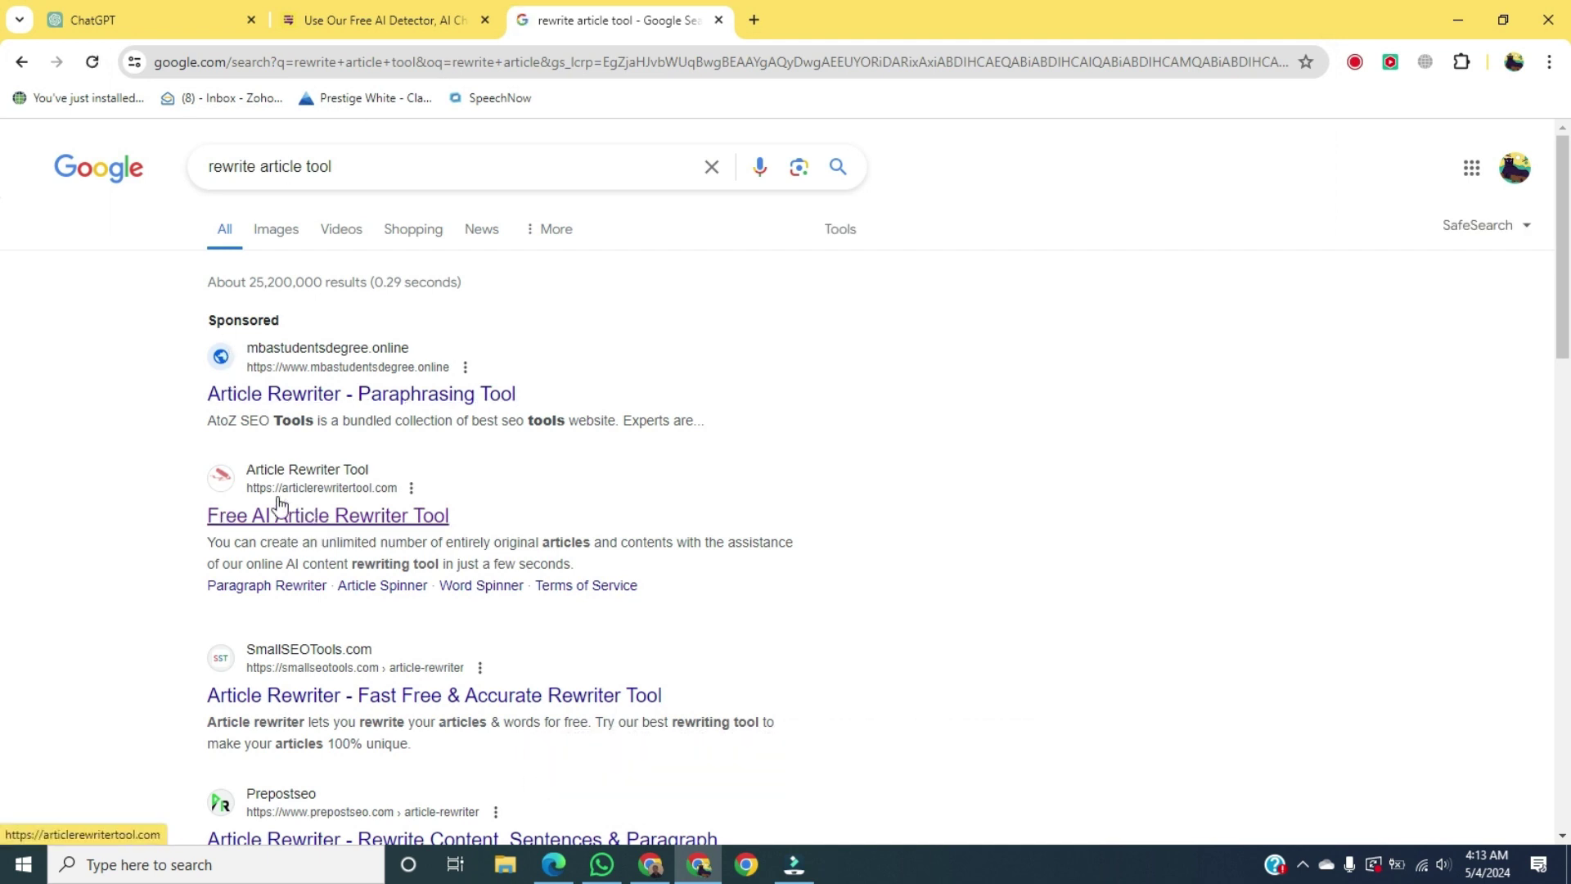
click(369, 513)
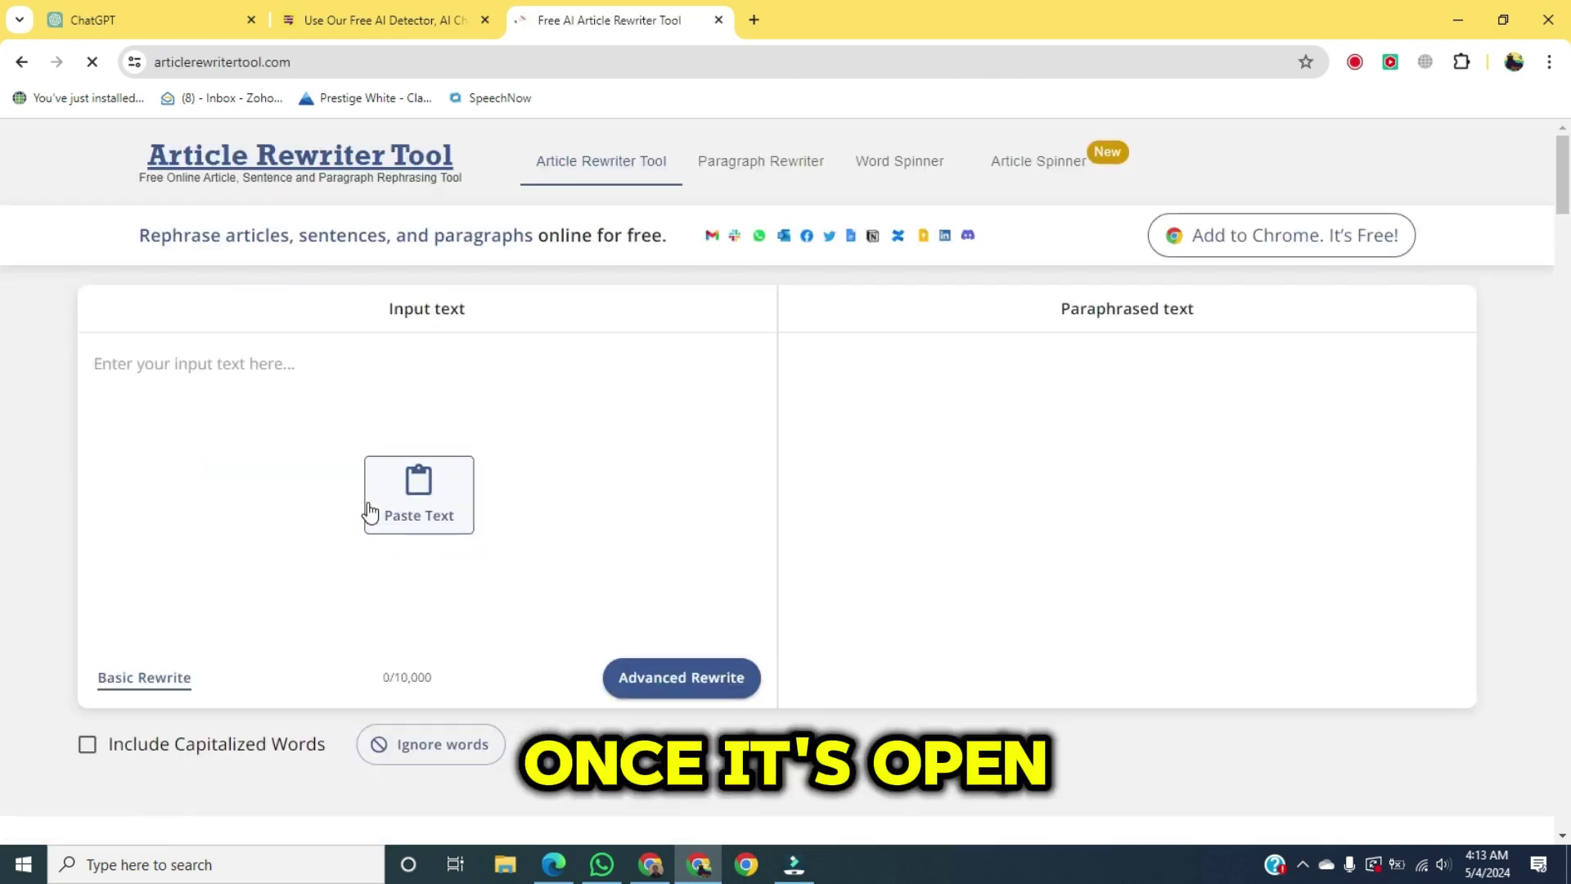
Paste the paragraph about humans as the input text and paraphrase it with Basic Rewrite.
click(326, 365)
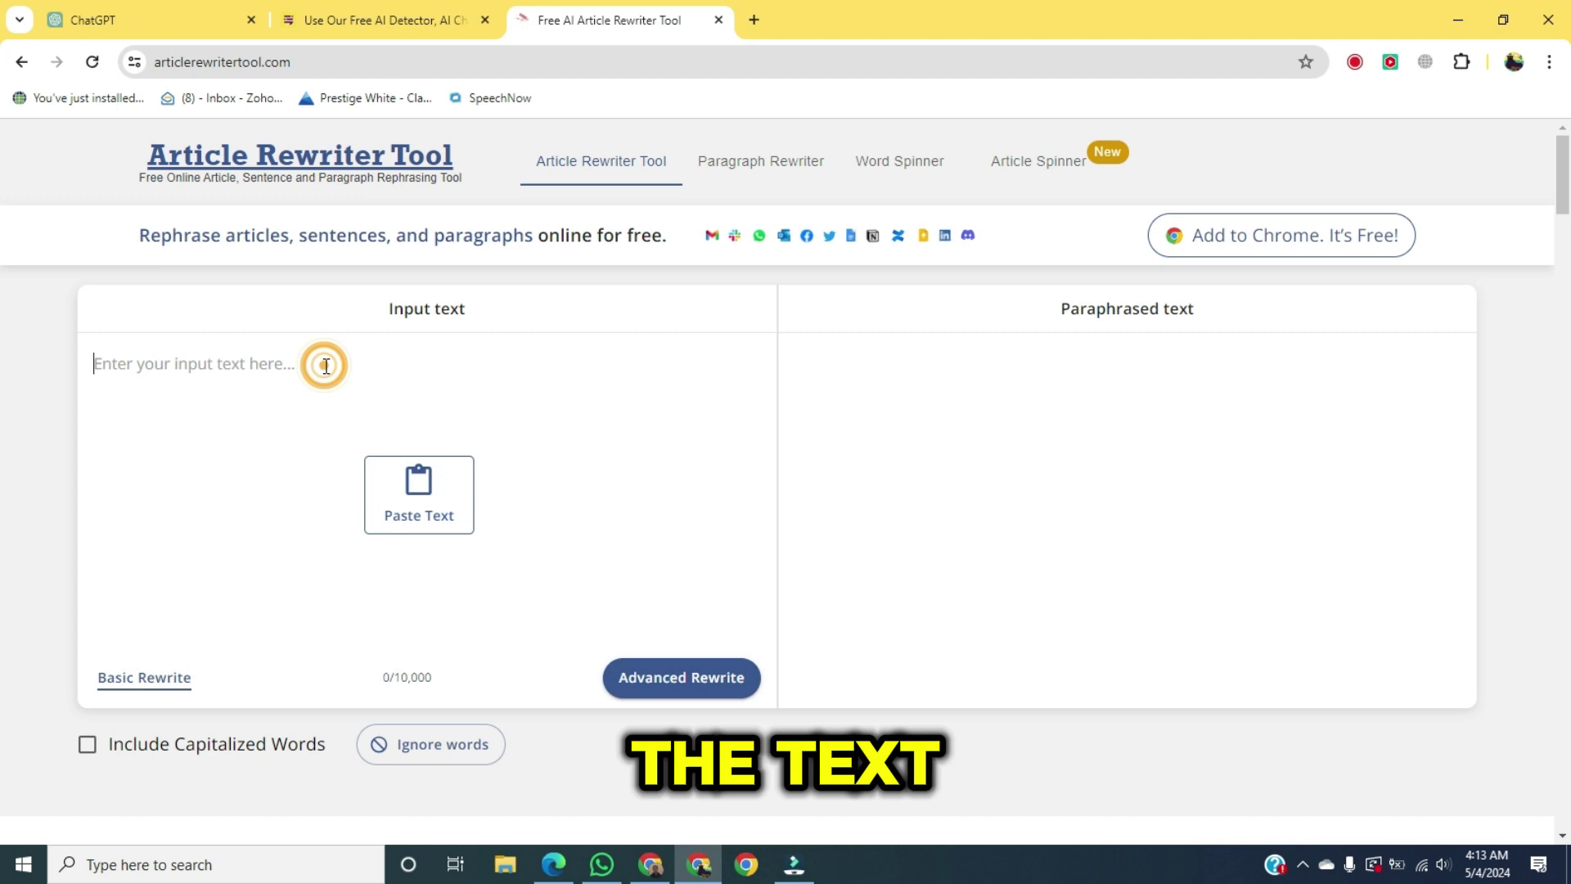
text(Humans are remarkable creatures, possessing a complexity that is both intriguing and confounding. At their core, humans are social beings, forging connections with one another through language, culture, and shared experiences. This social nature has driven the evolution of intricate societies, ranging from small, close-knit communities to sprawling metropolises teeming with millions of individuals.)
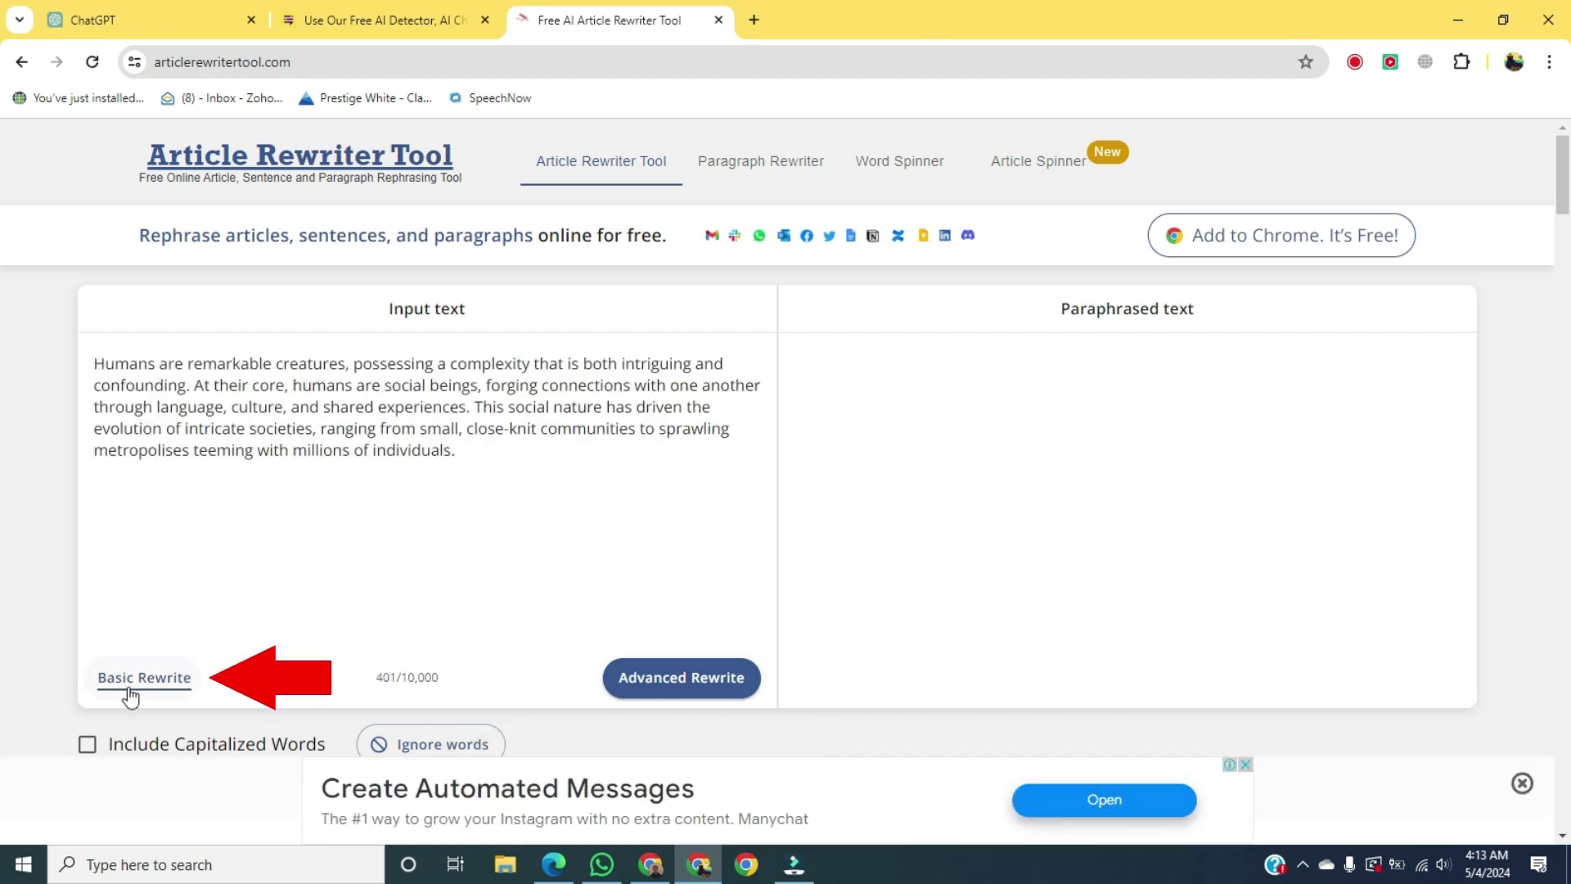
click(172, 679)
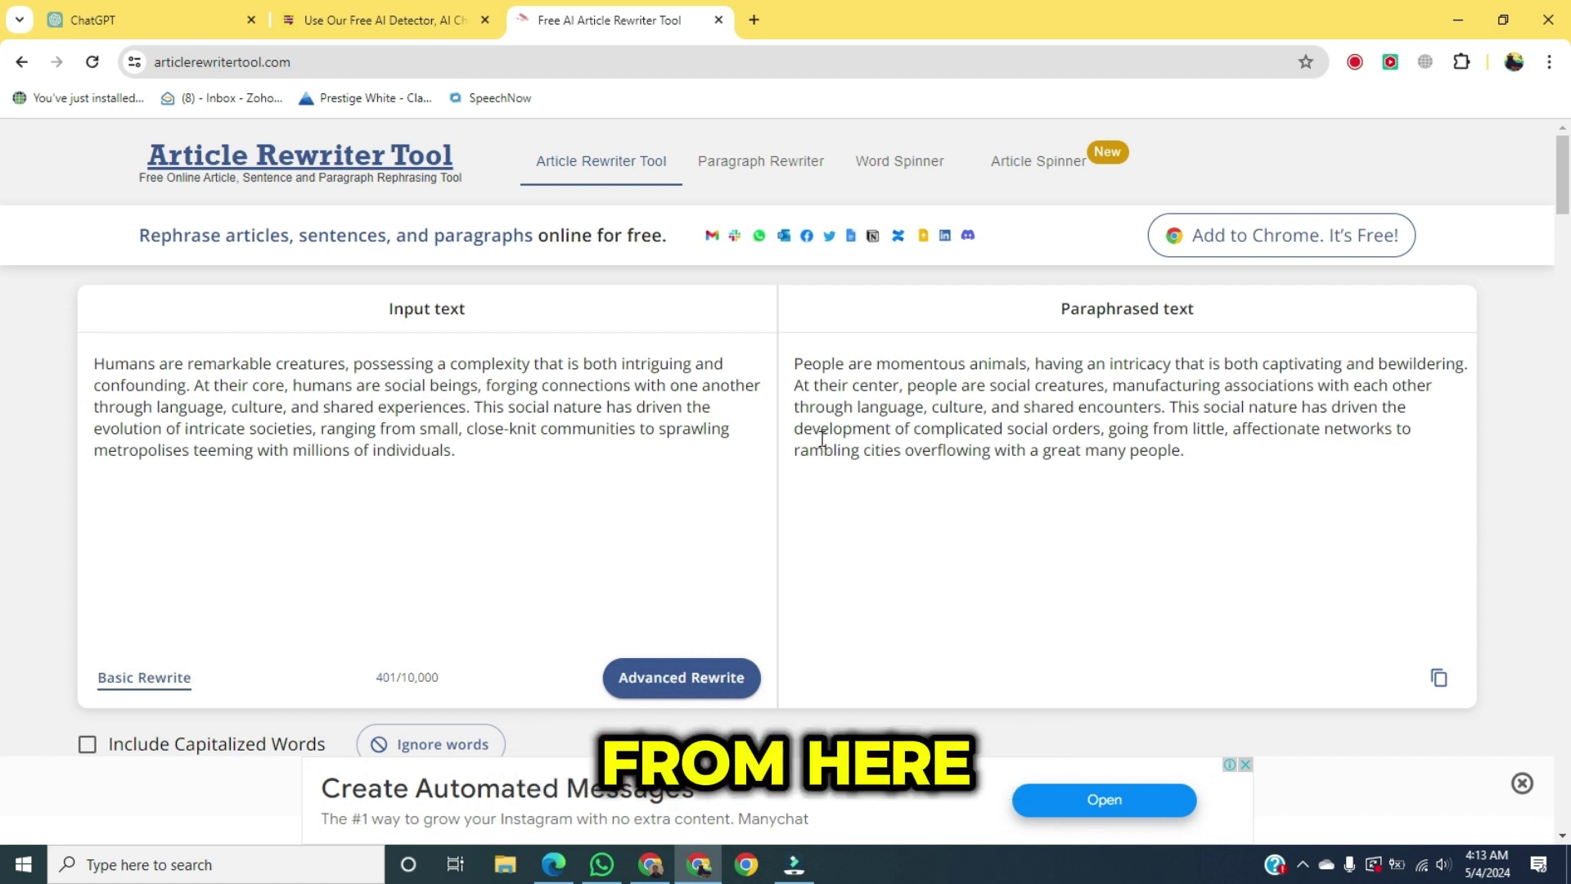
Copy the entire paraphrased paragraph, dismissing the site's clipboard access request.
drag(798, 361, 1218, 461)
key(ctrl+c)
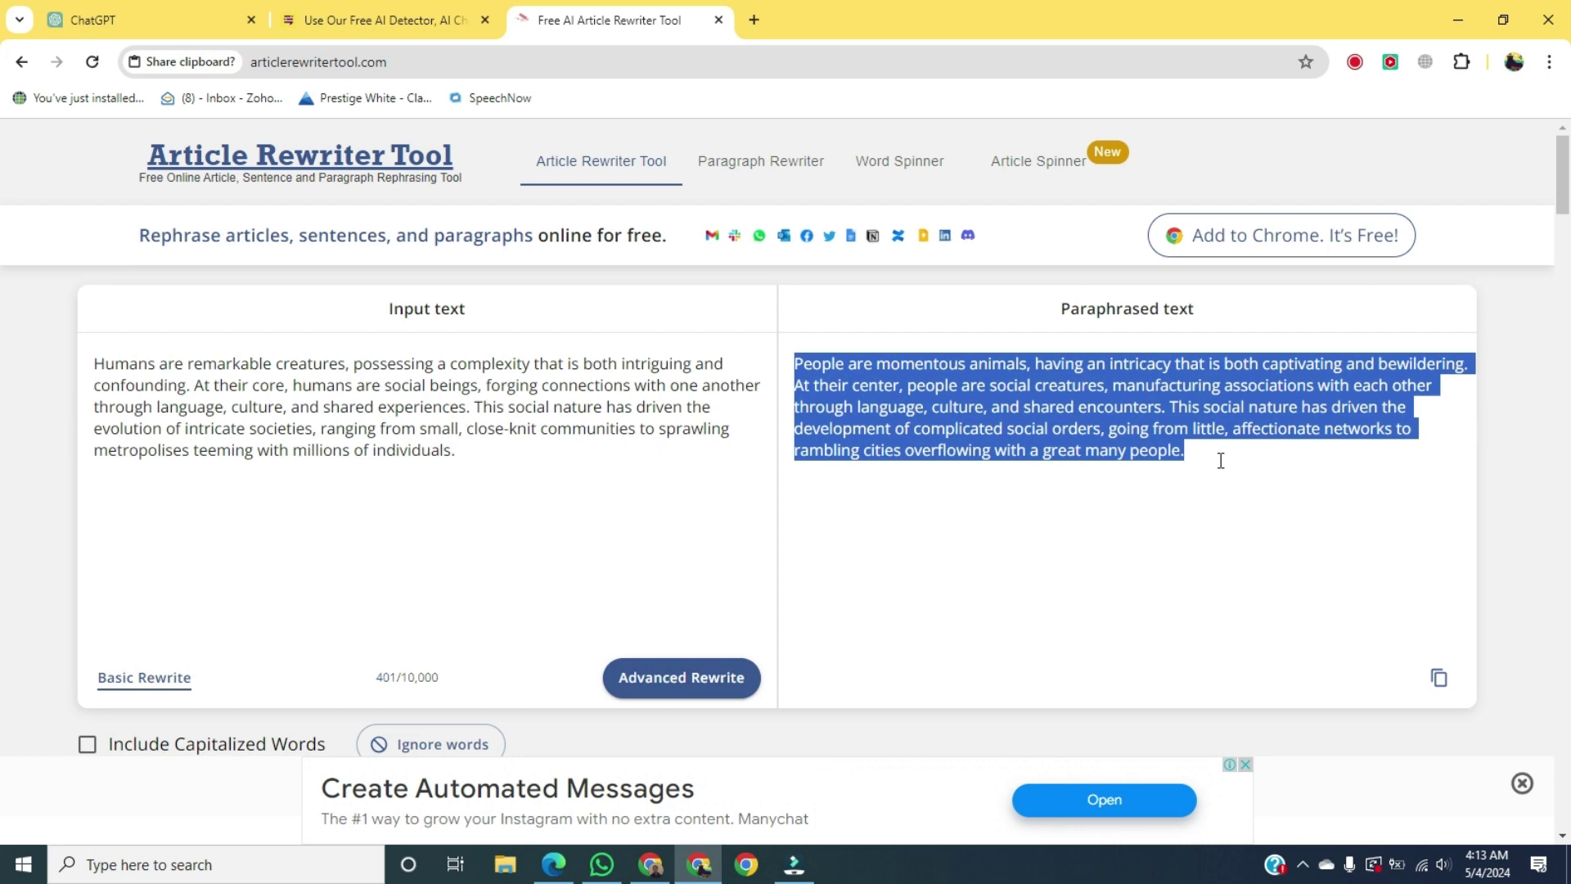
click(1056, 407)
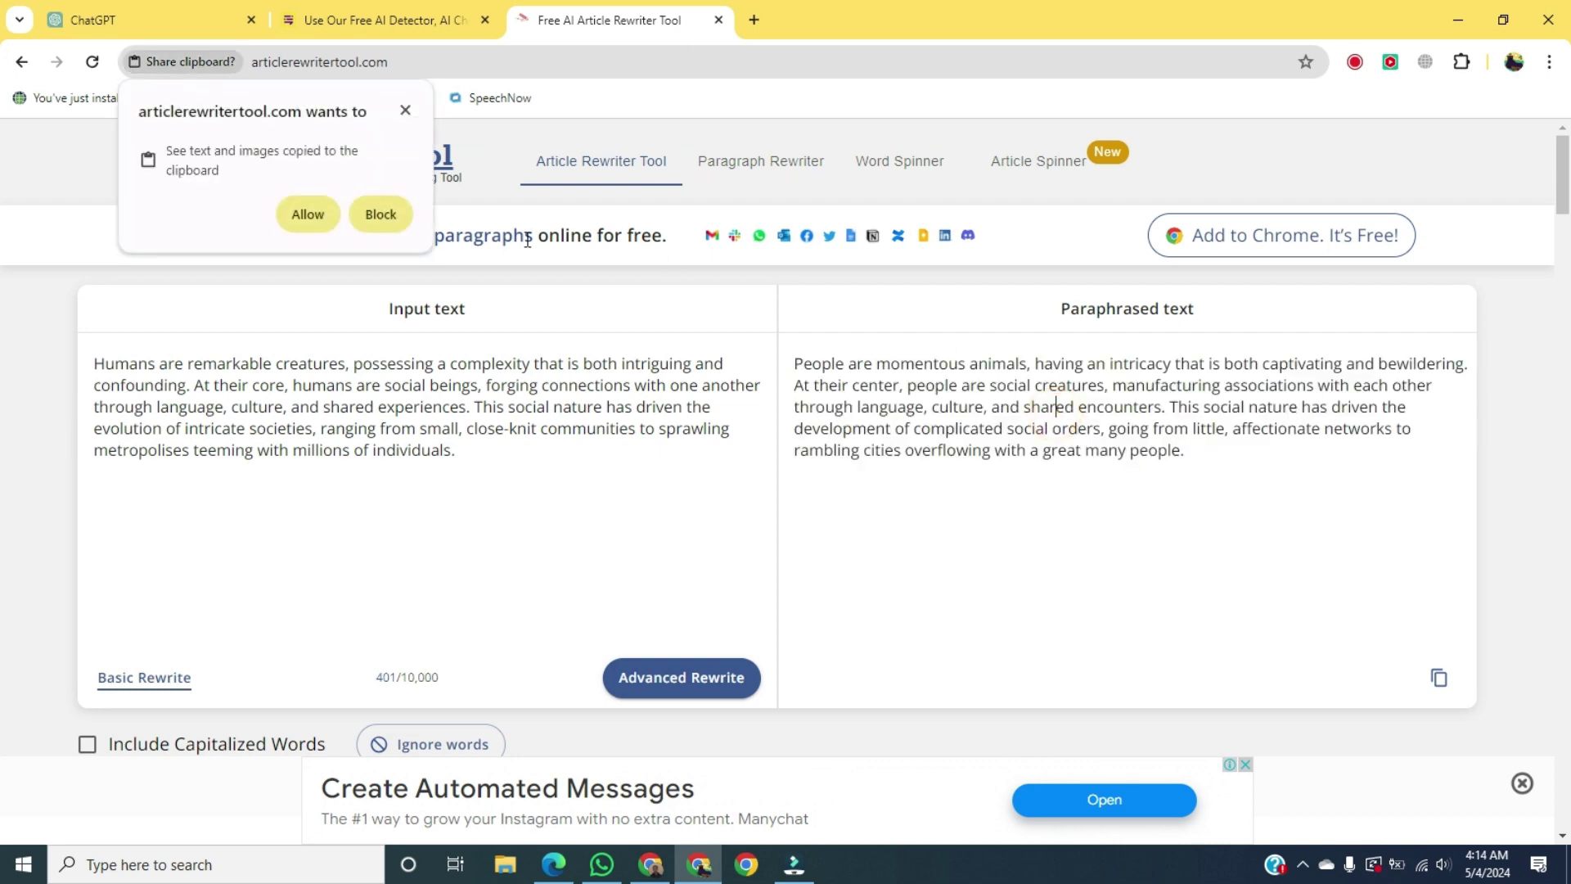
click(405, 112)
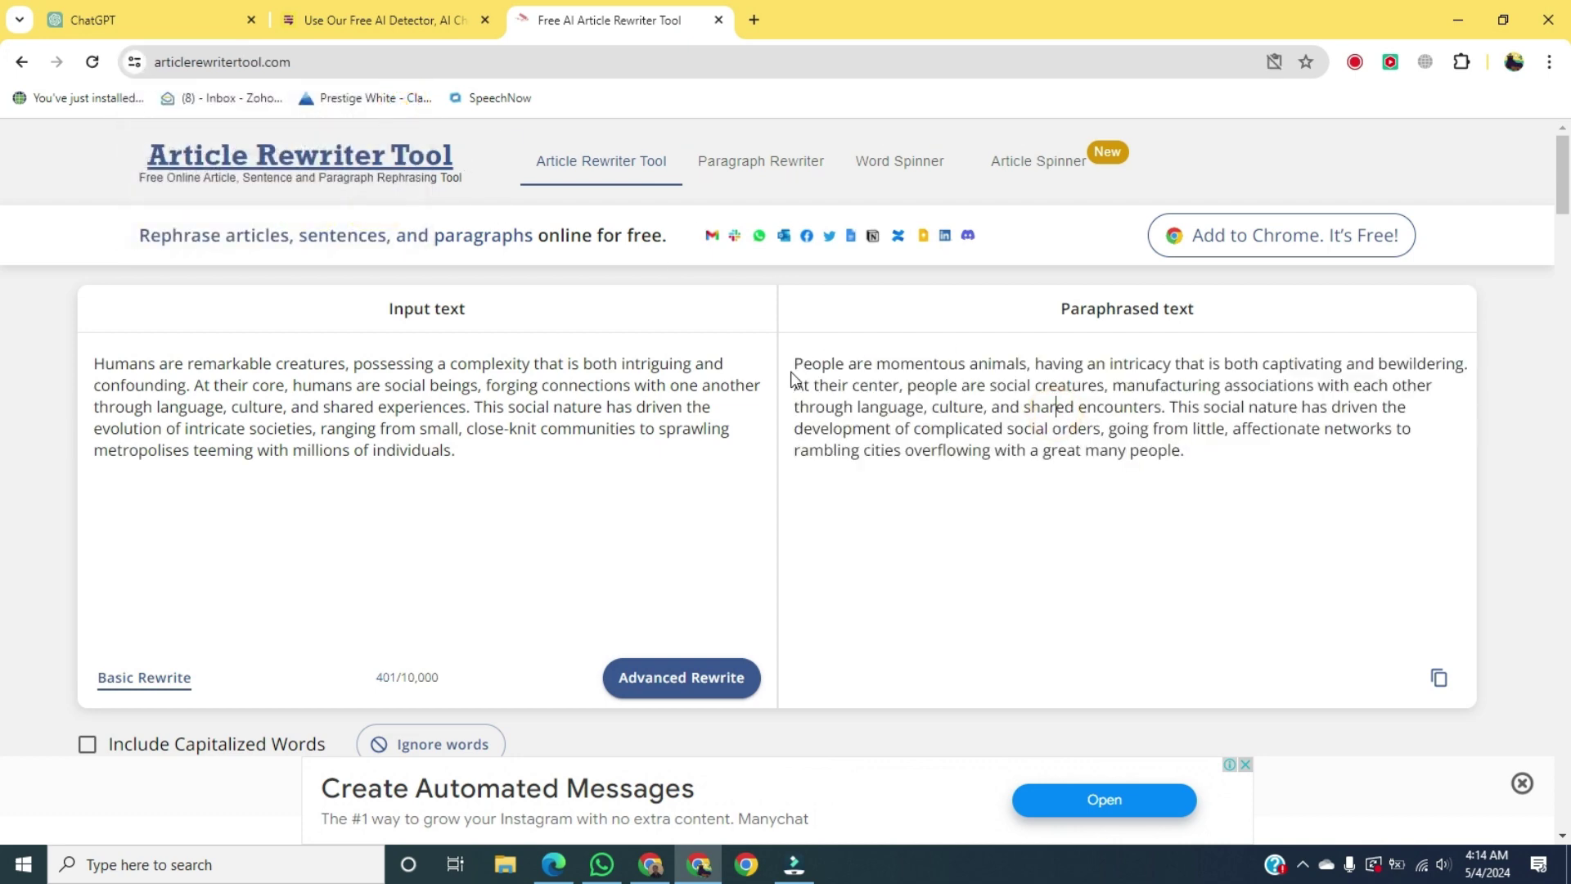
drag(797, 364, 1227, 464)
key(ctrl+c)
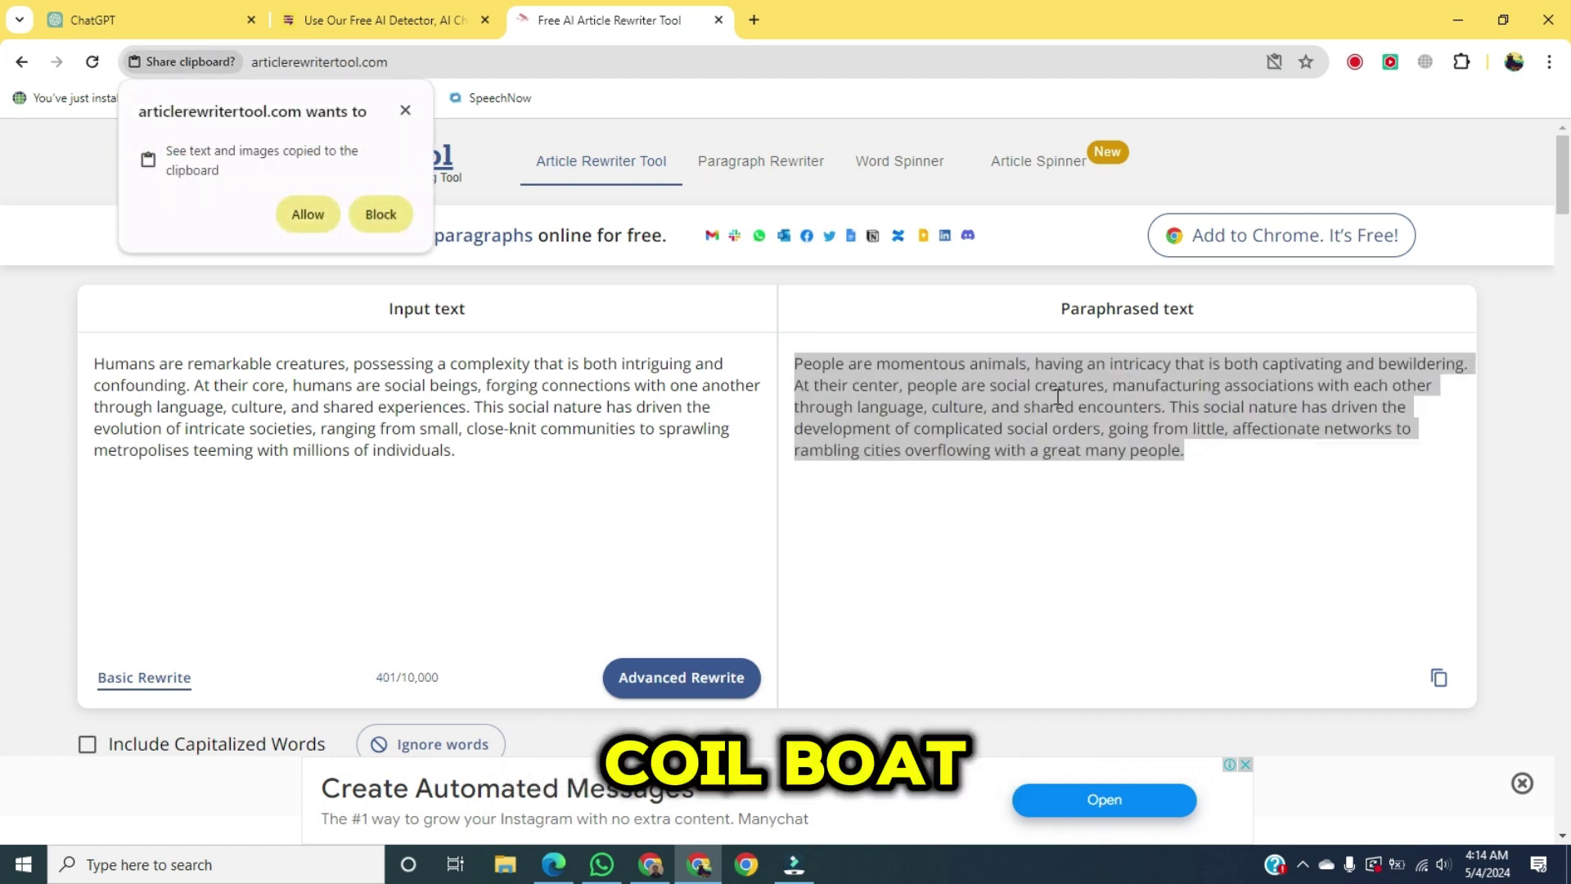
Search Google in a new tab for "quillbot" and open QuillBot's Paraphraser from the Paraphrasing Tool result.
click(757, 16)
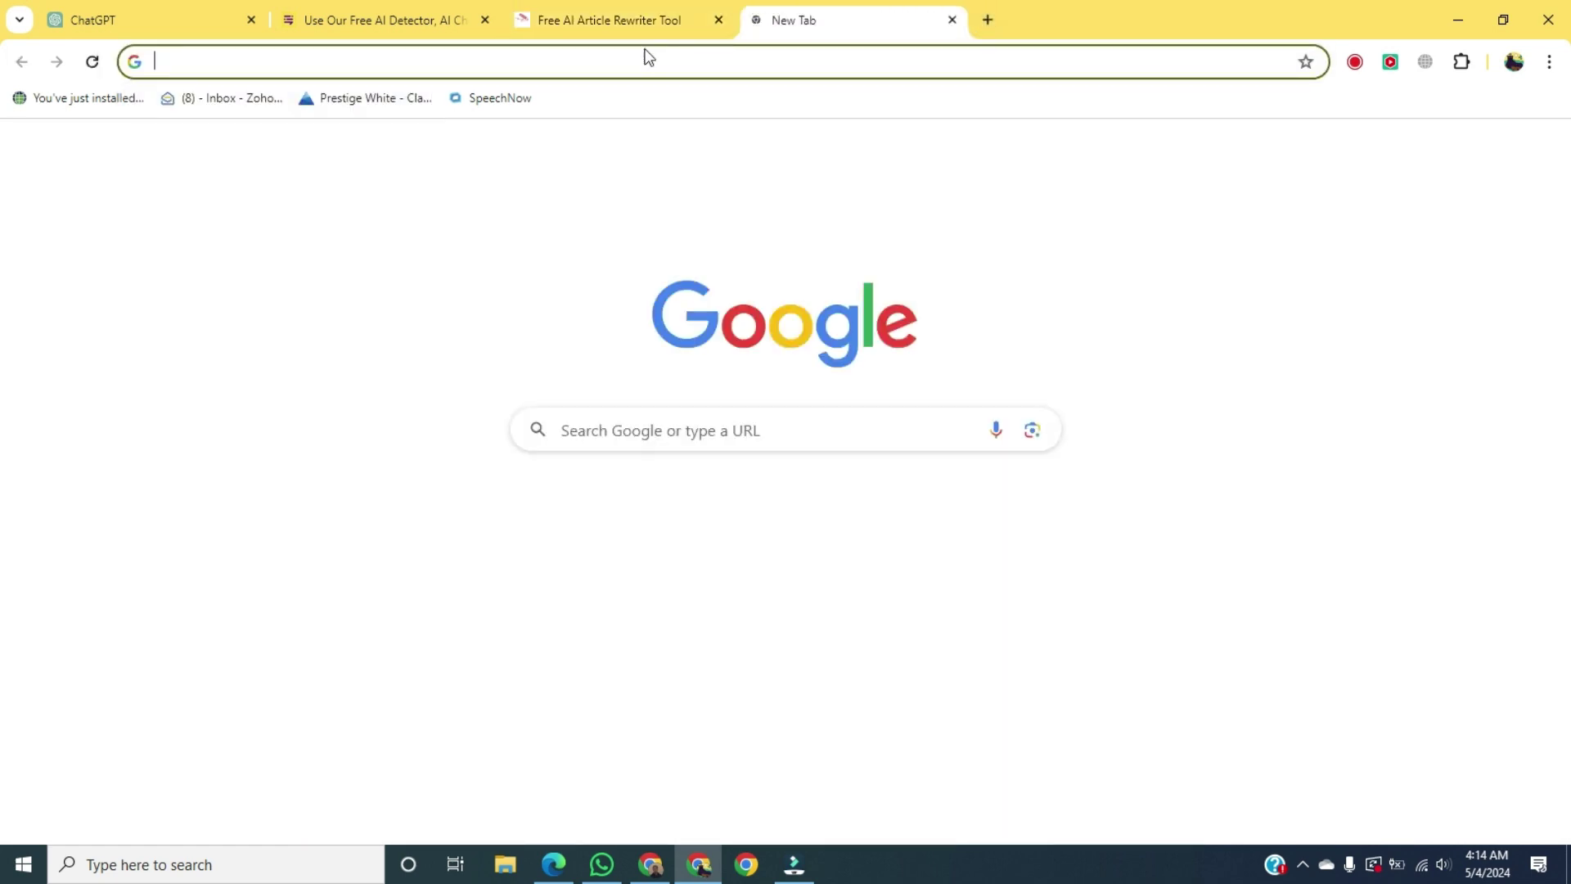
text(qui)
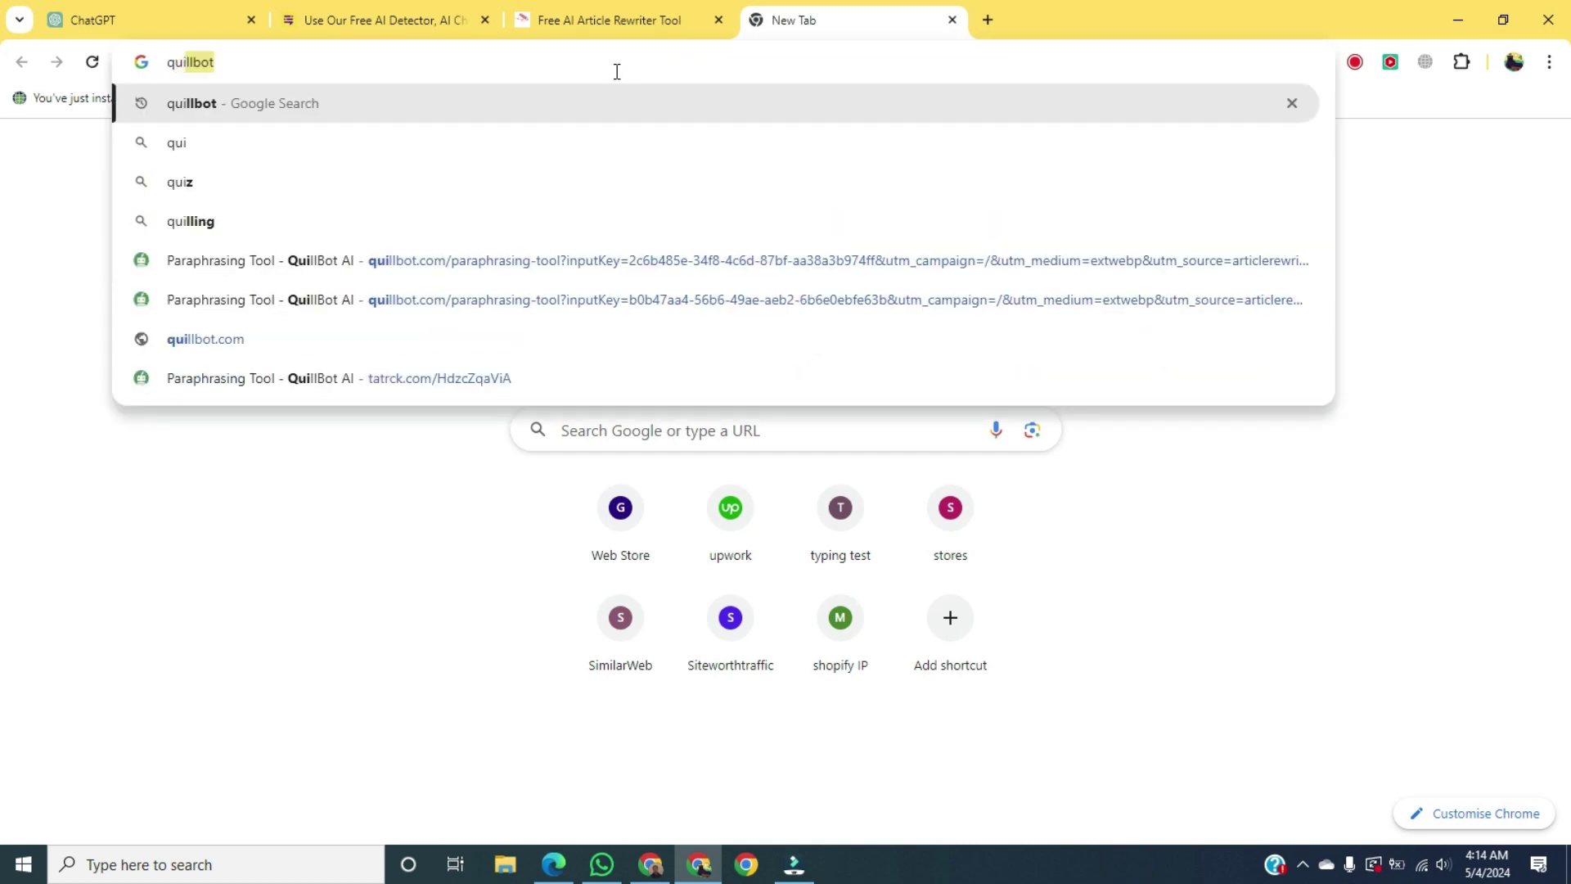
key(Return)
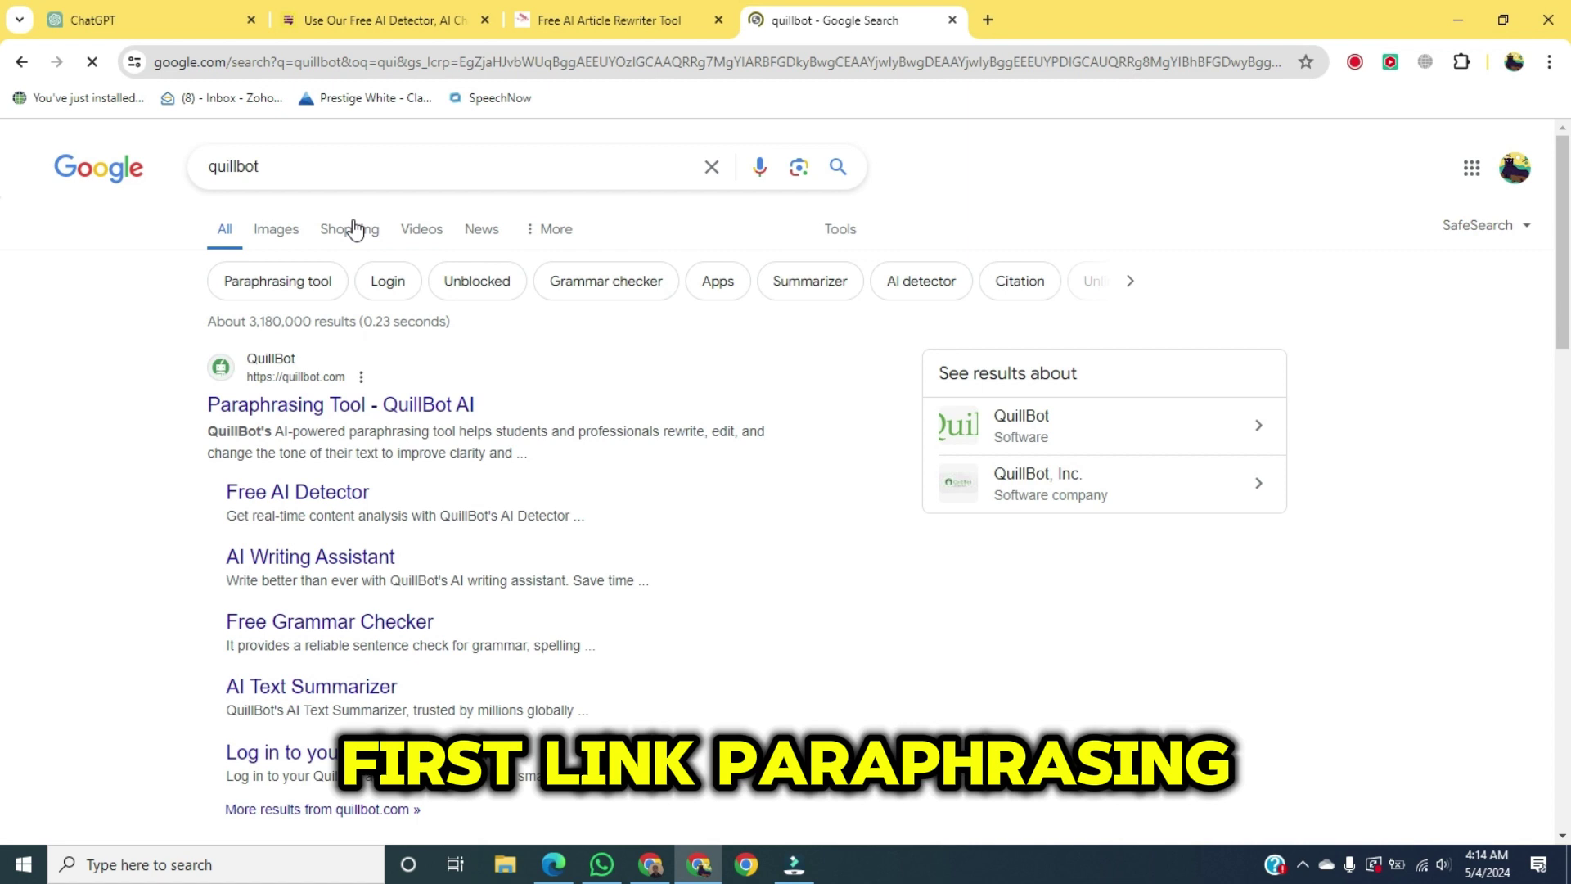
click(377, 400)
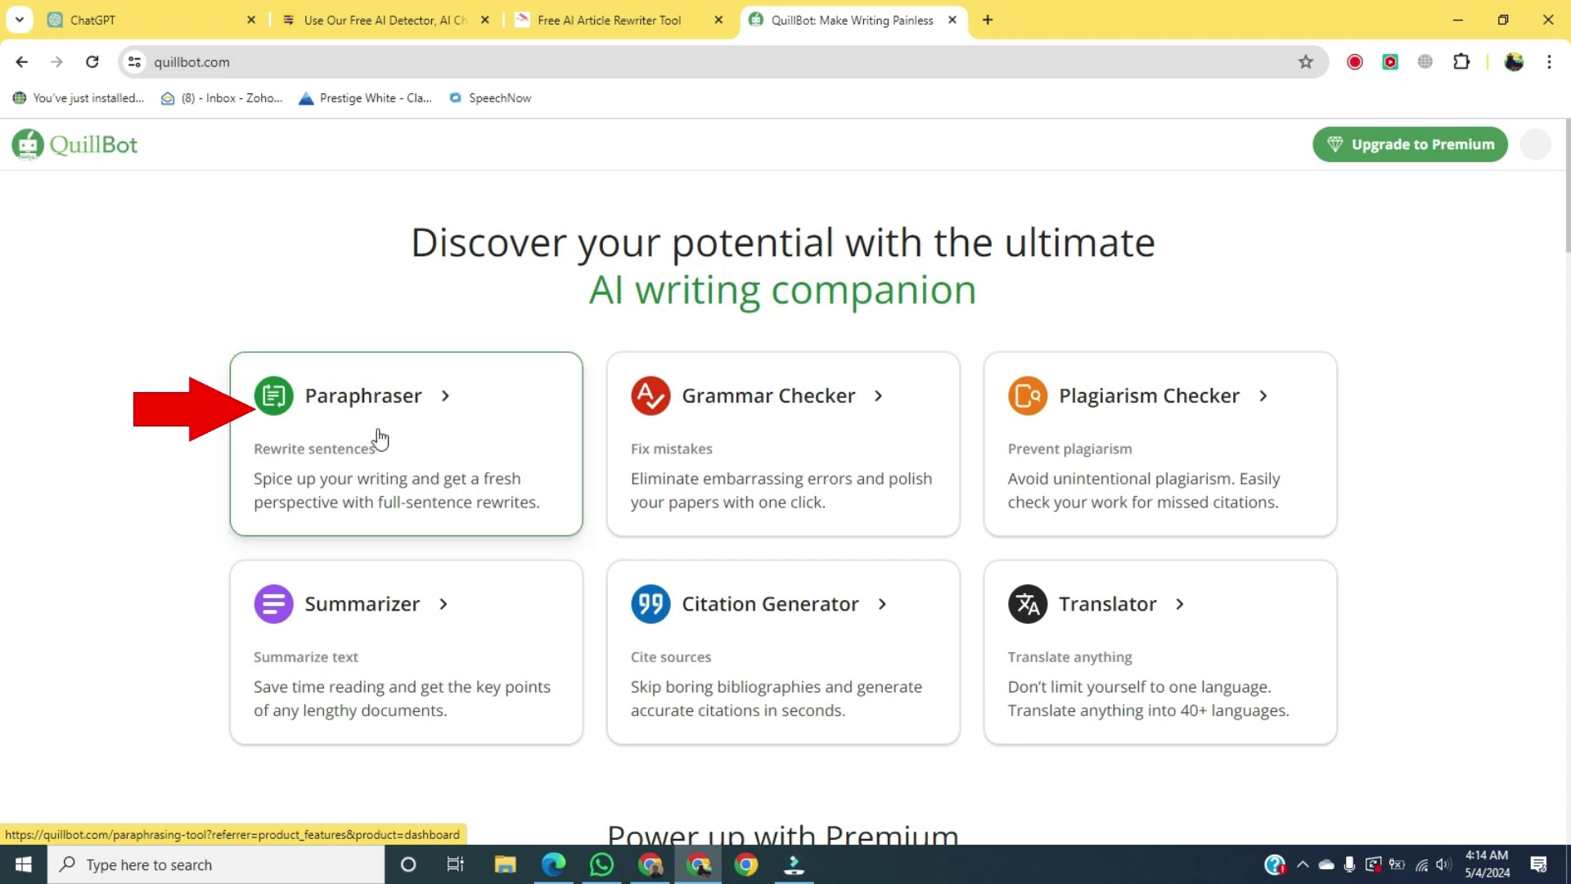
click(460, 483)
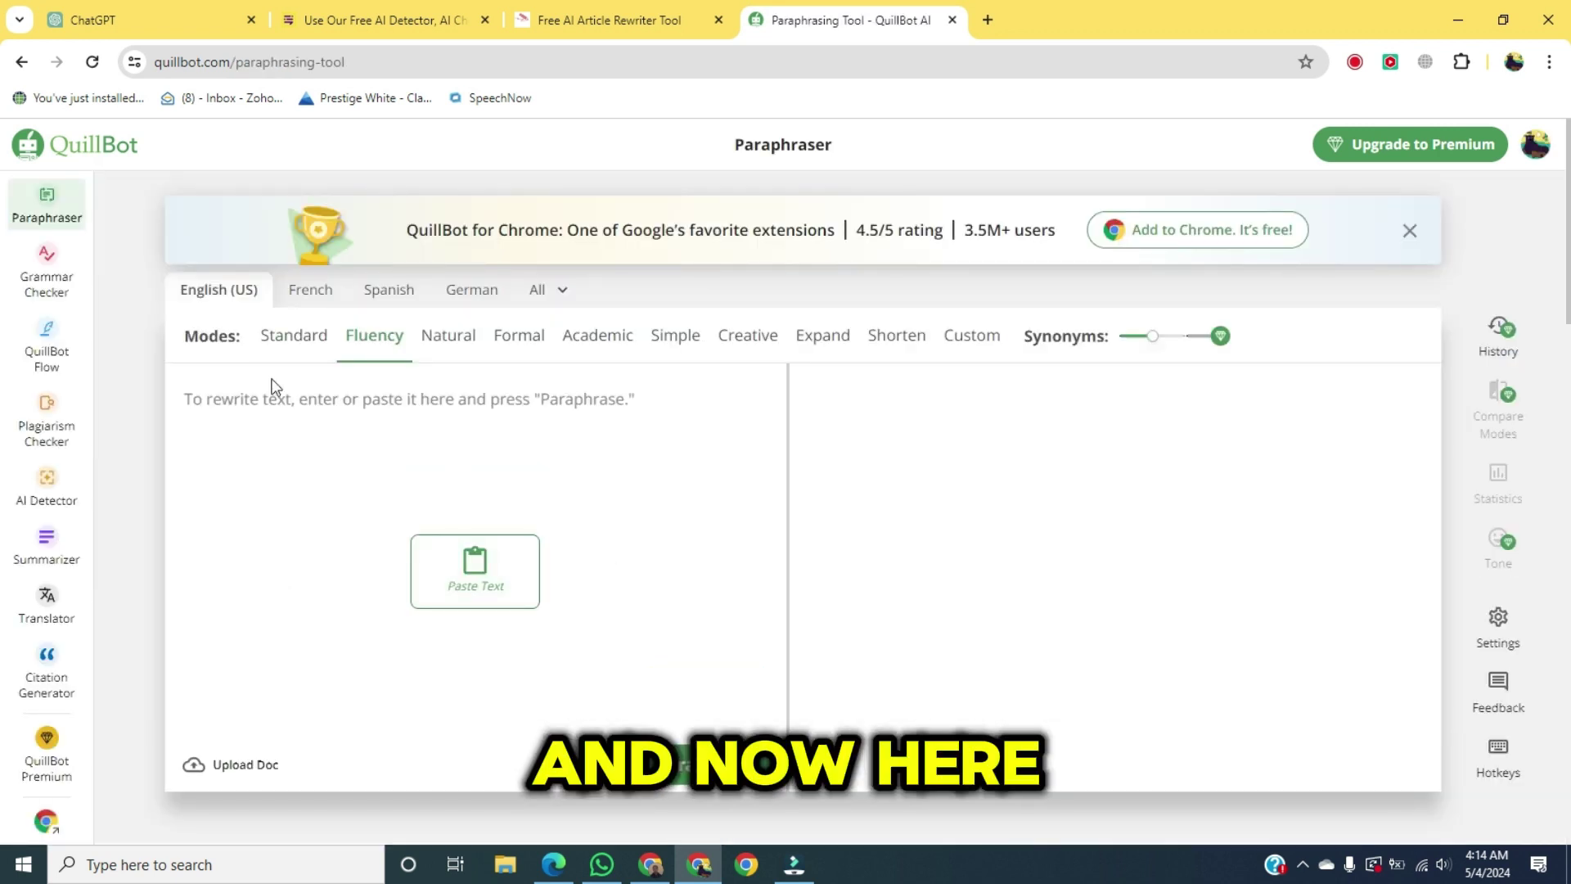
Set the paraphrasing mode to Standard, paste the copied paragraph starting "People are momentous animals" as the input text and paraphrase it.
click(265, 414)
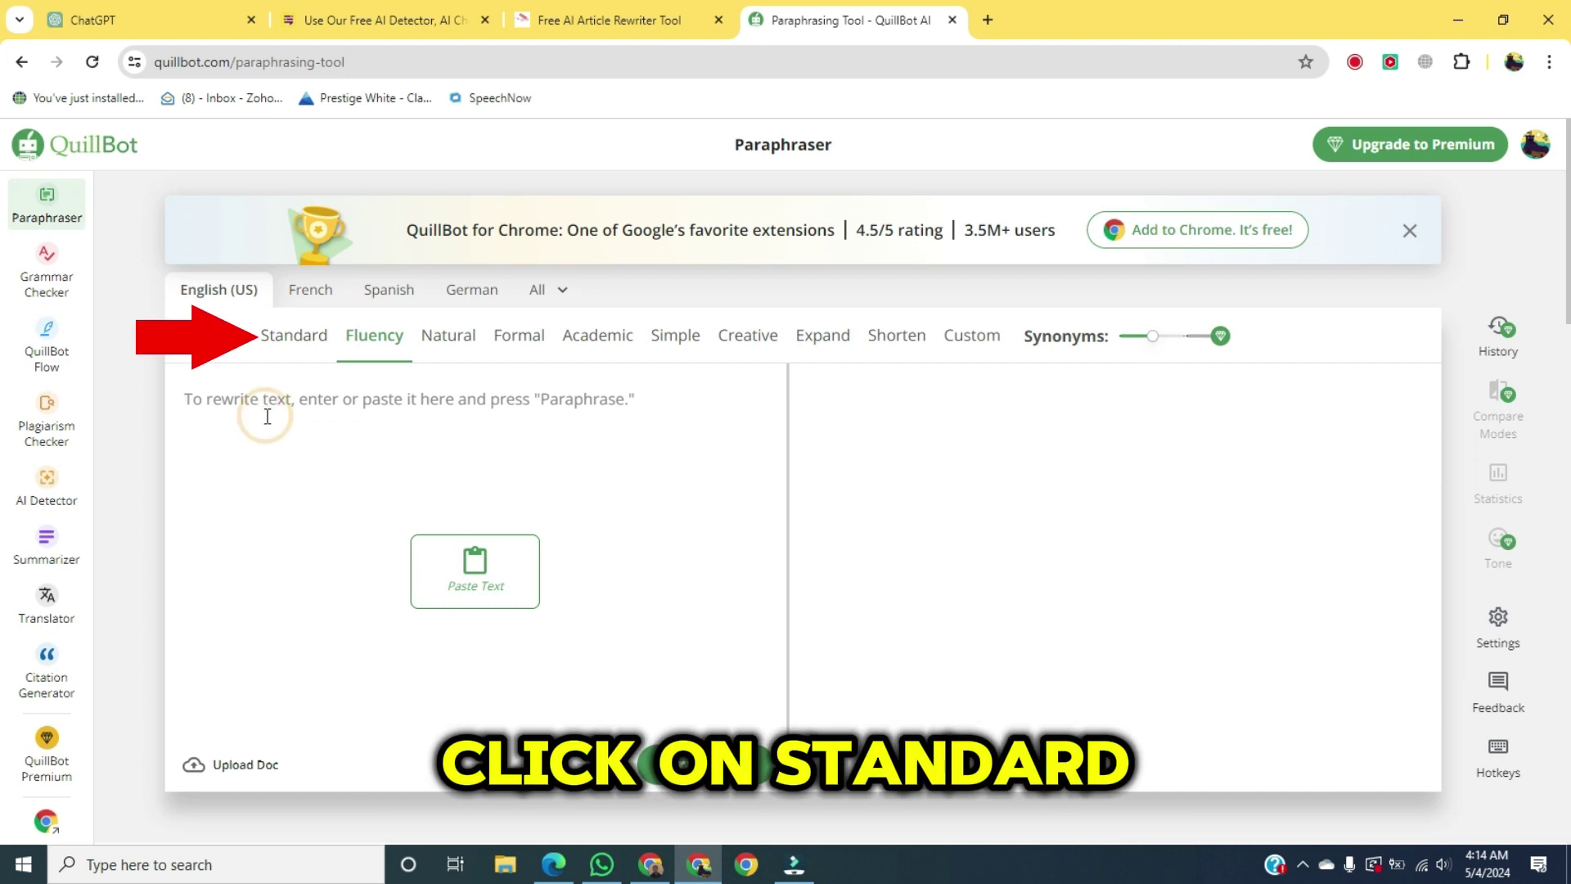
click(301, 342)
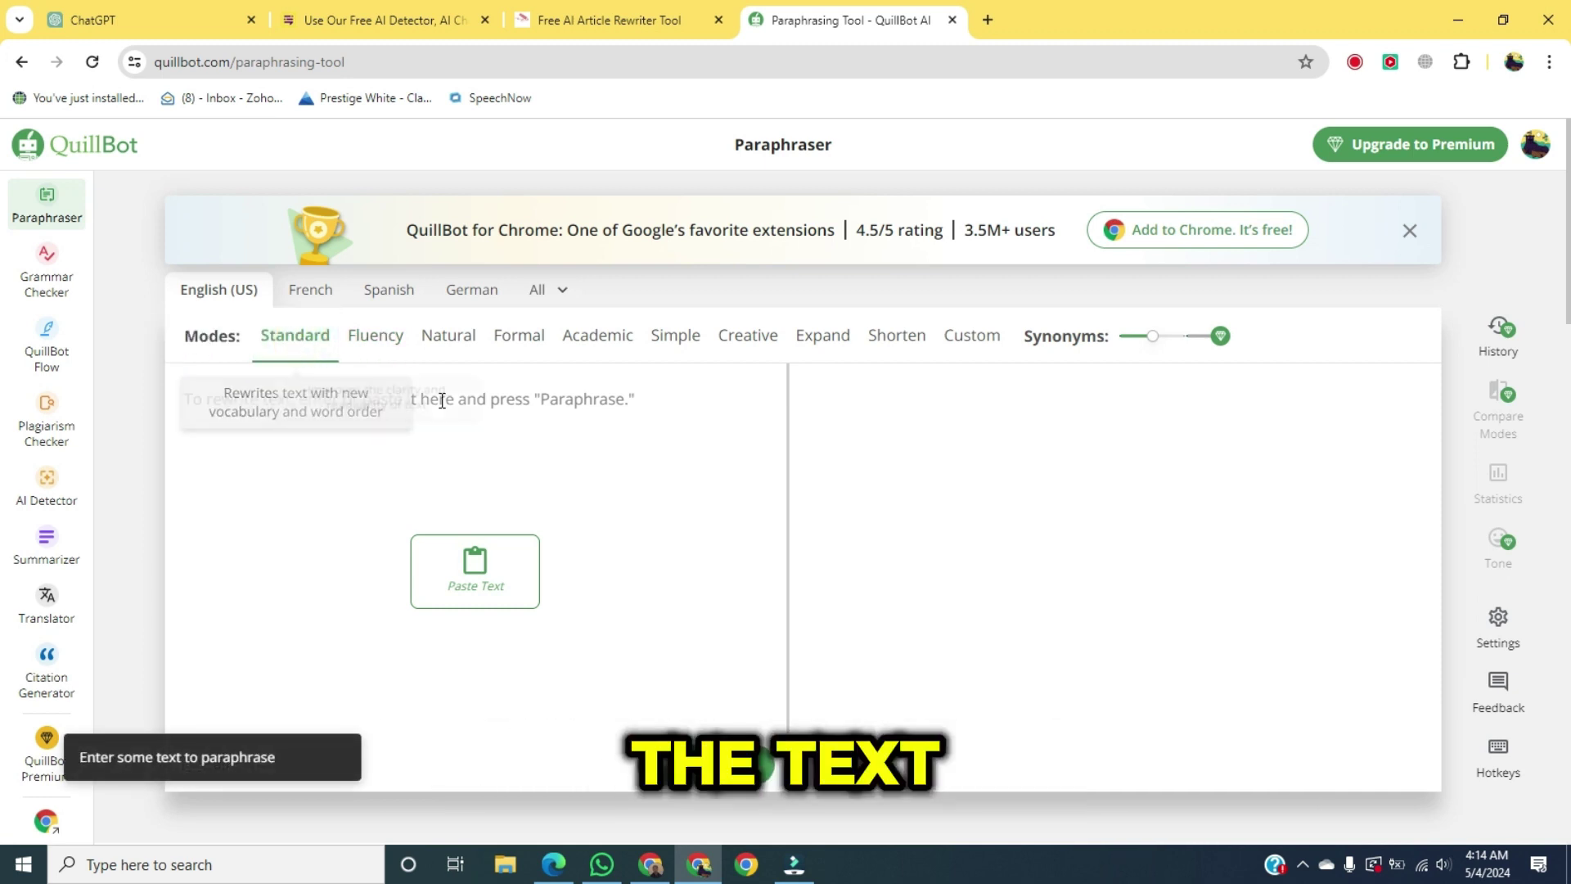
click(576, 398)
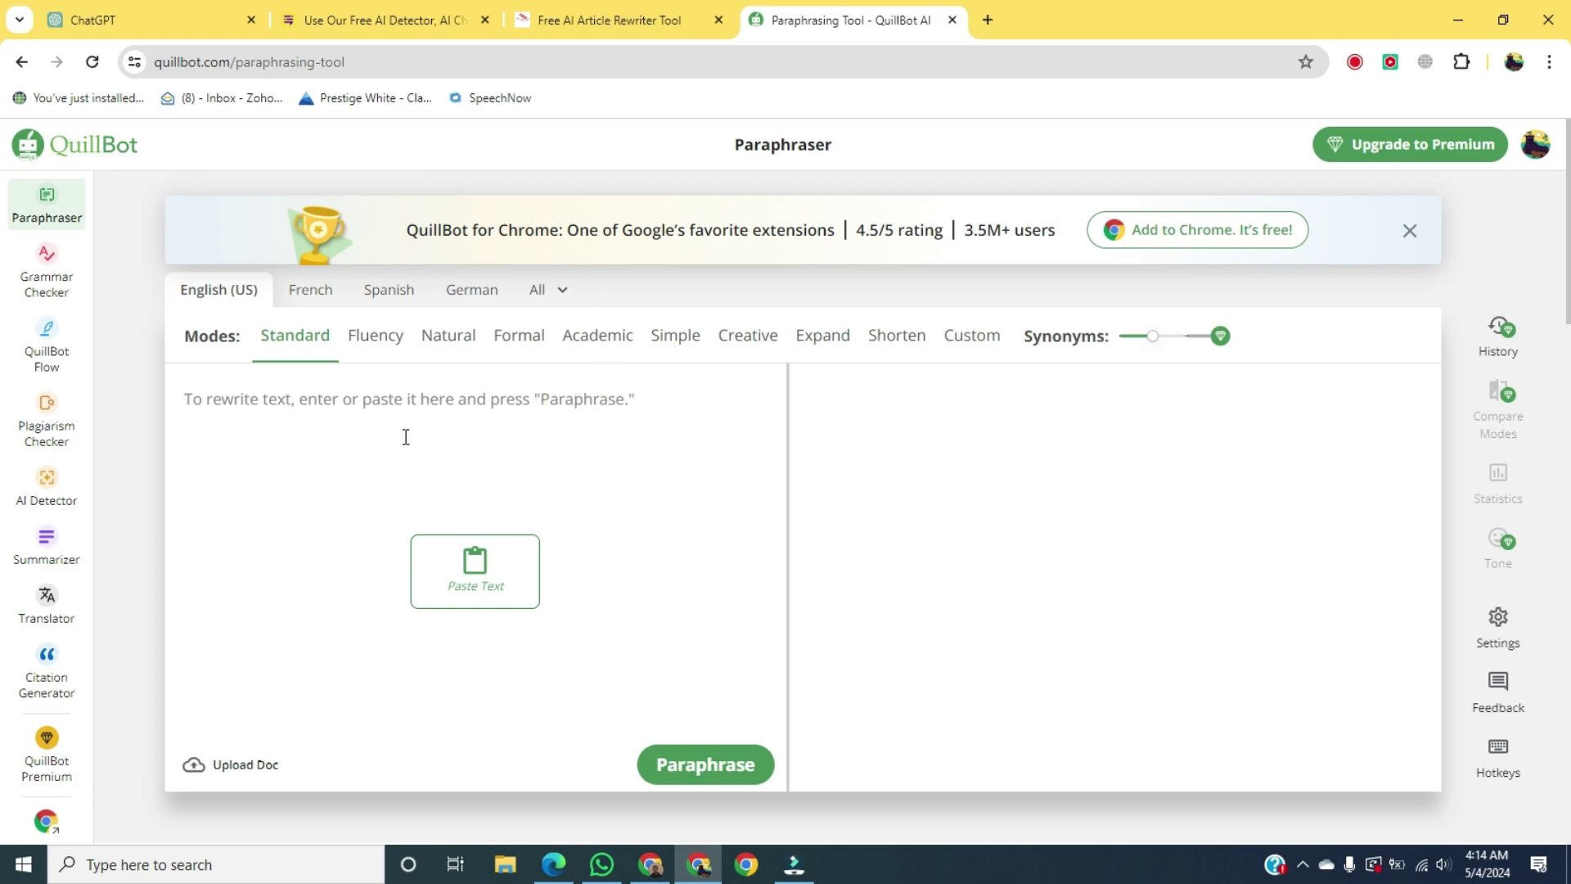
text(People are momentous animals, having an intricacy that is both captivating and bewildering. At their center, people are social creatures, manufacturing associations with each other through language, culture, and shared encounters. This social nature has driven the development of complicated social orders, going from little, affectionate networks to rambling cities overflowing with a great many people.)
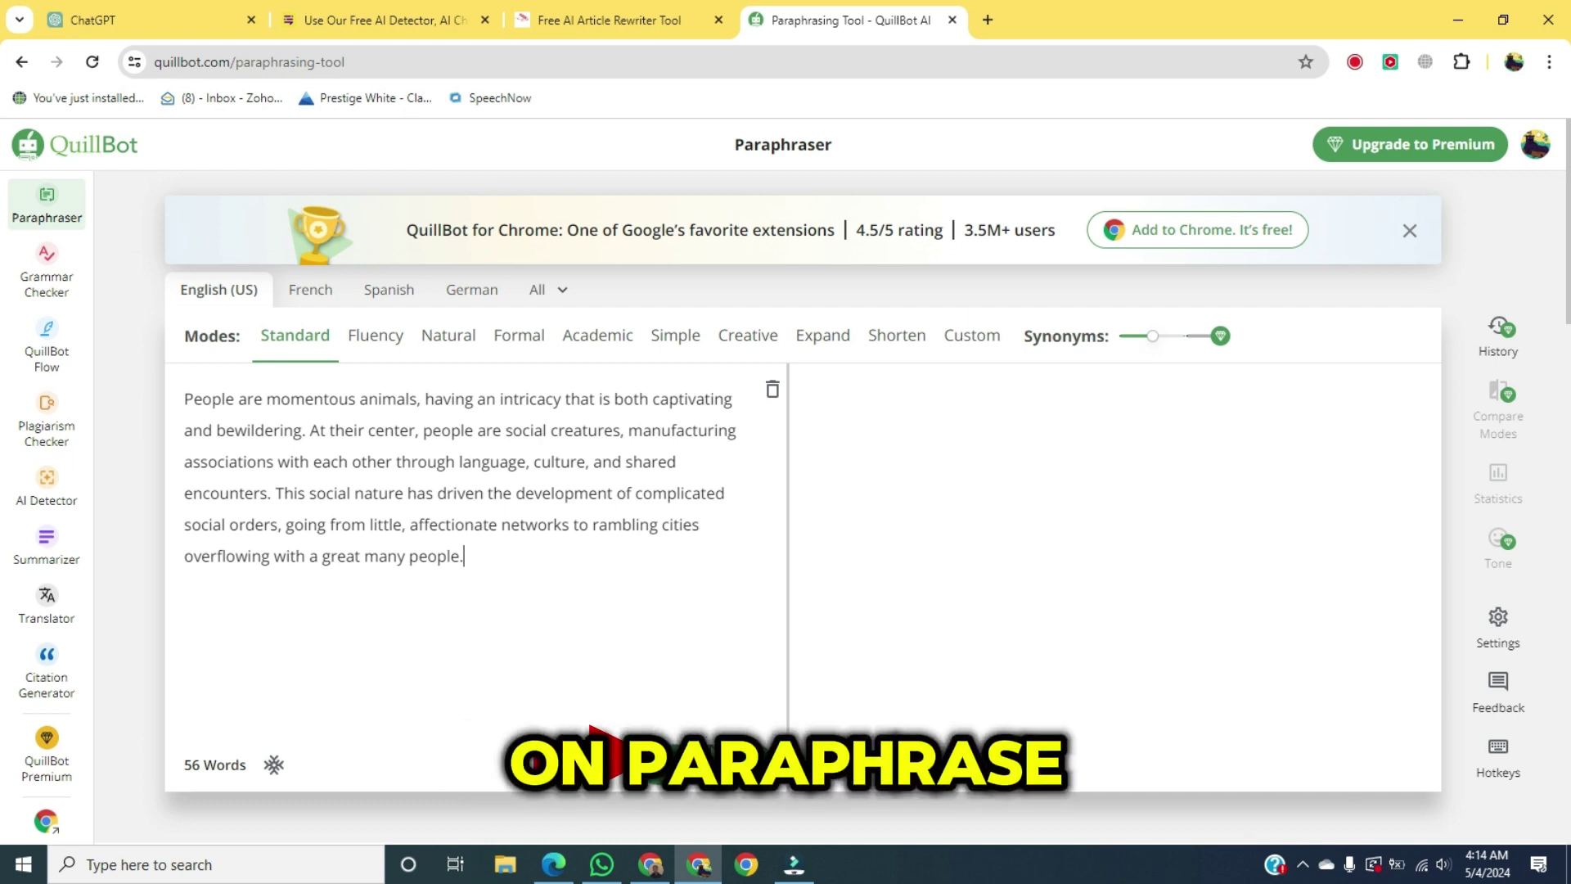
click(701, 777)
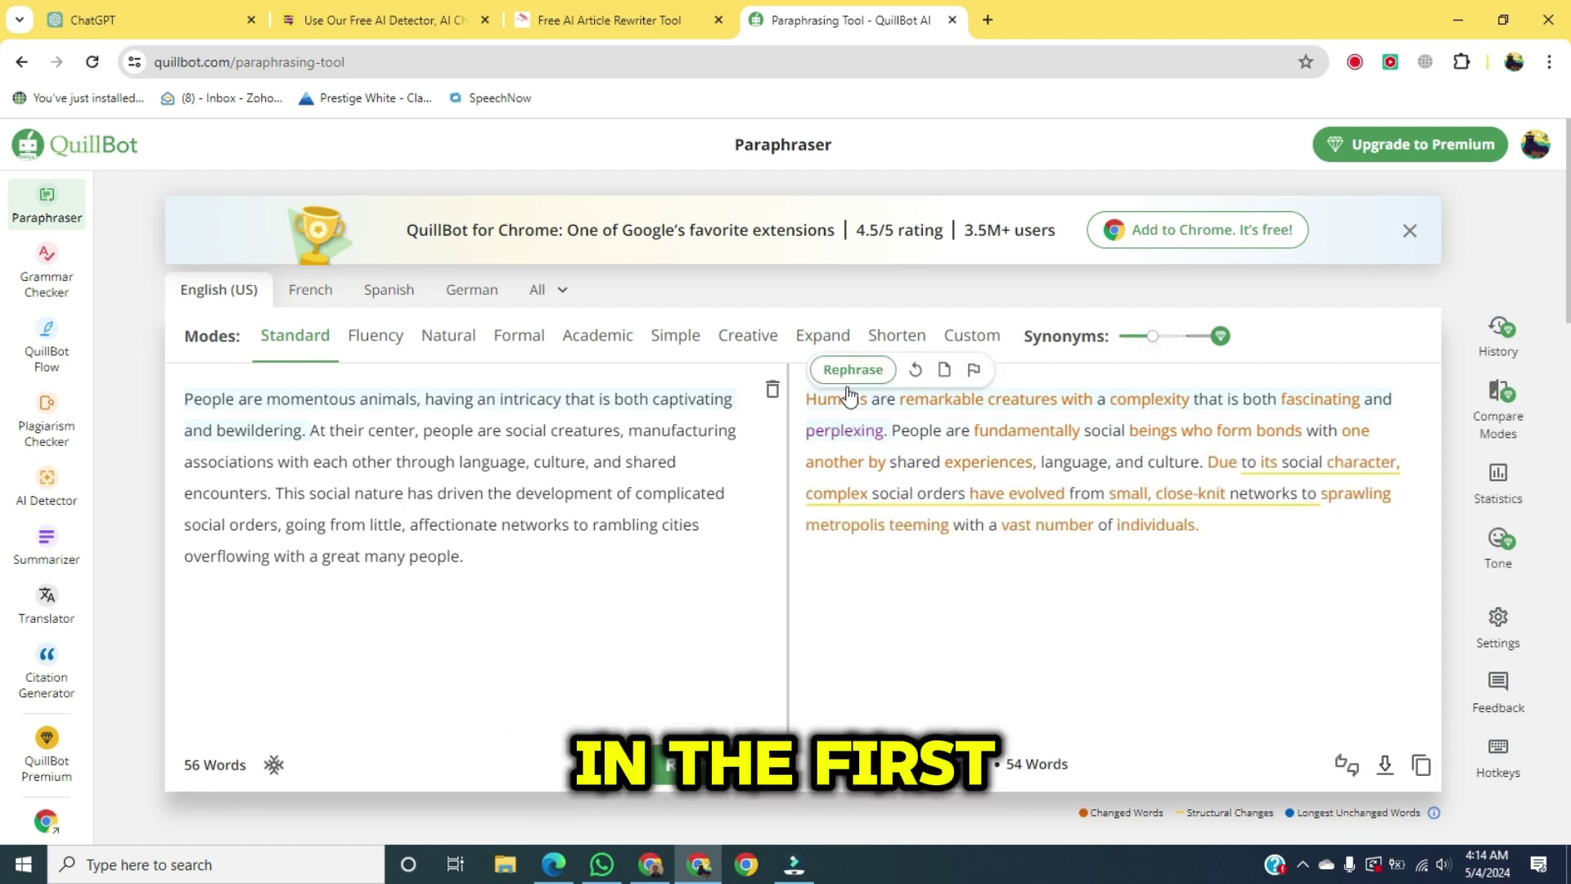
Copy the Standard-mode result, replace the whole input text with it and paraphrase it in Fluency mode.
drag(806, 399, 1241, 544)
key(ctrl+c)
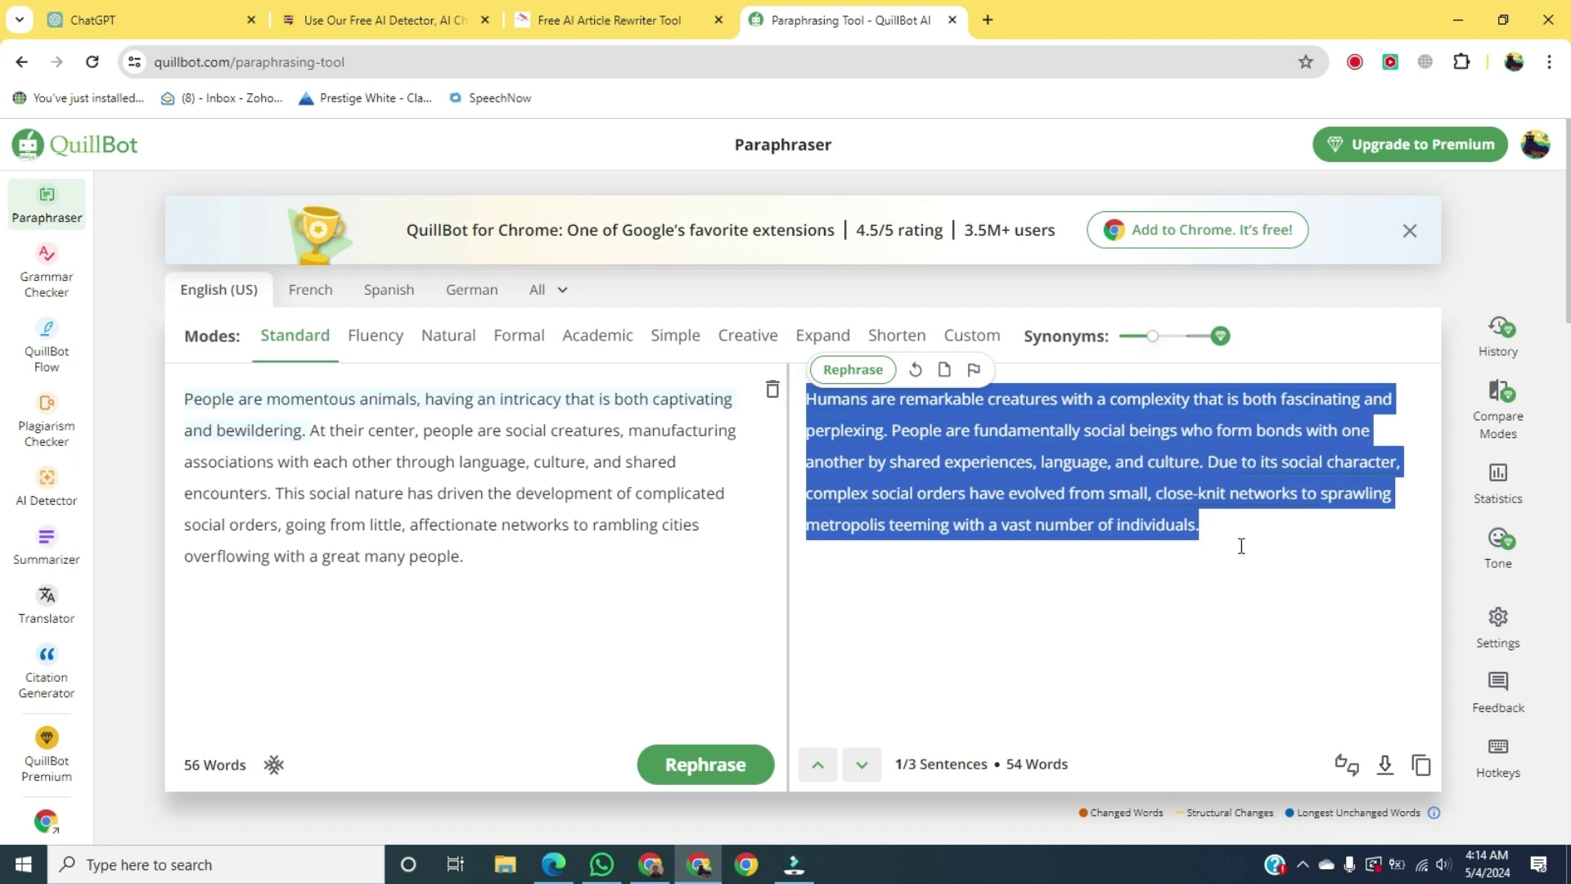
click(514, 524)
key(ctrl+a)
key(ctrl+v)
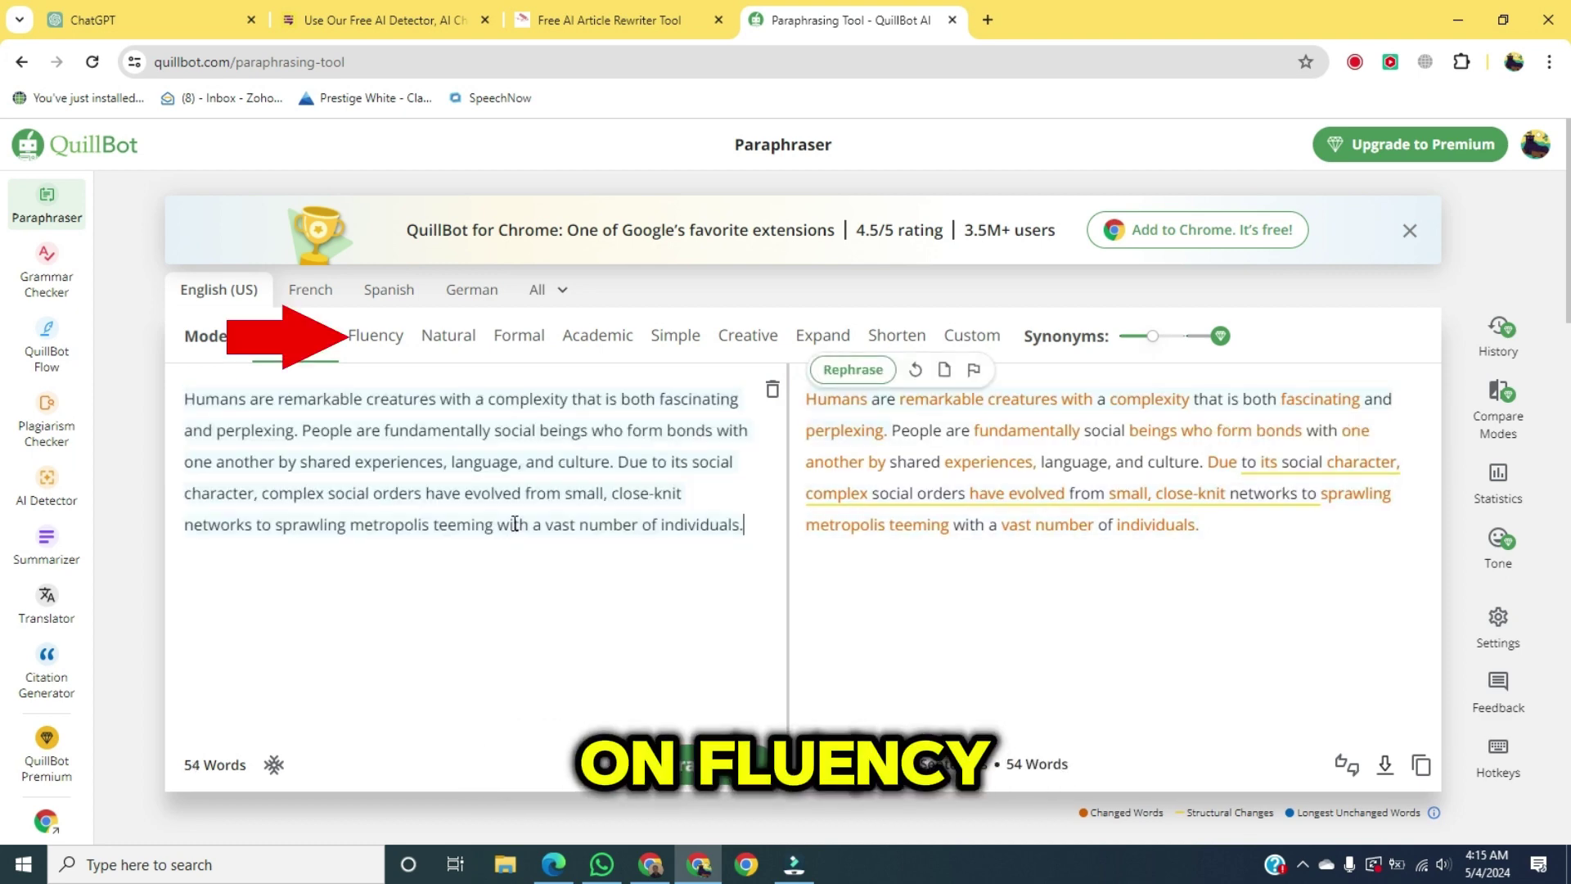
click(376, 340)
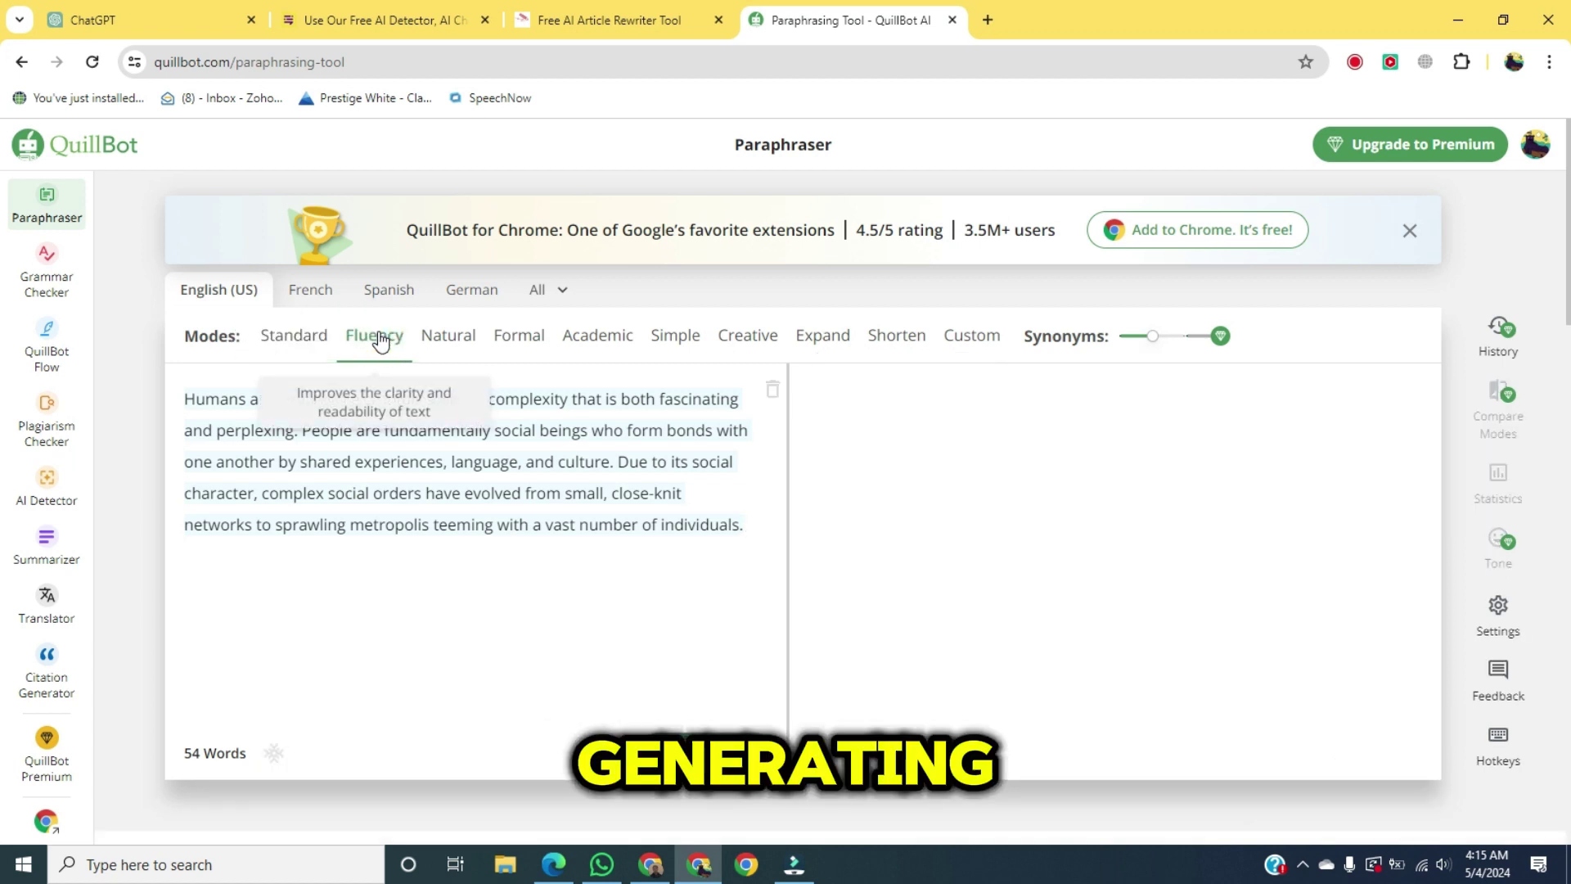
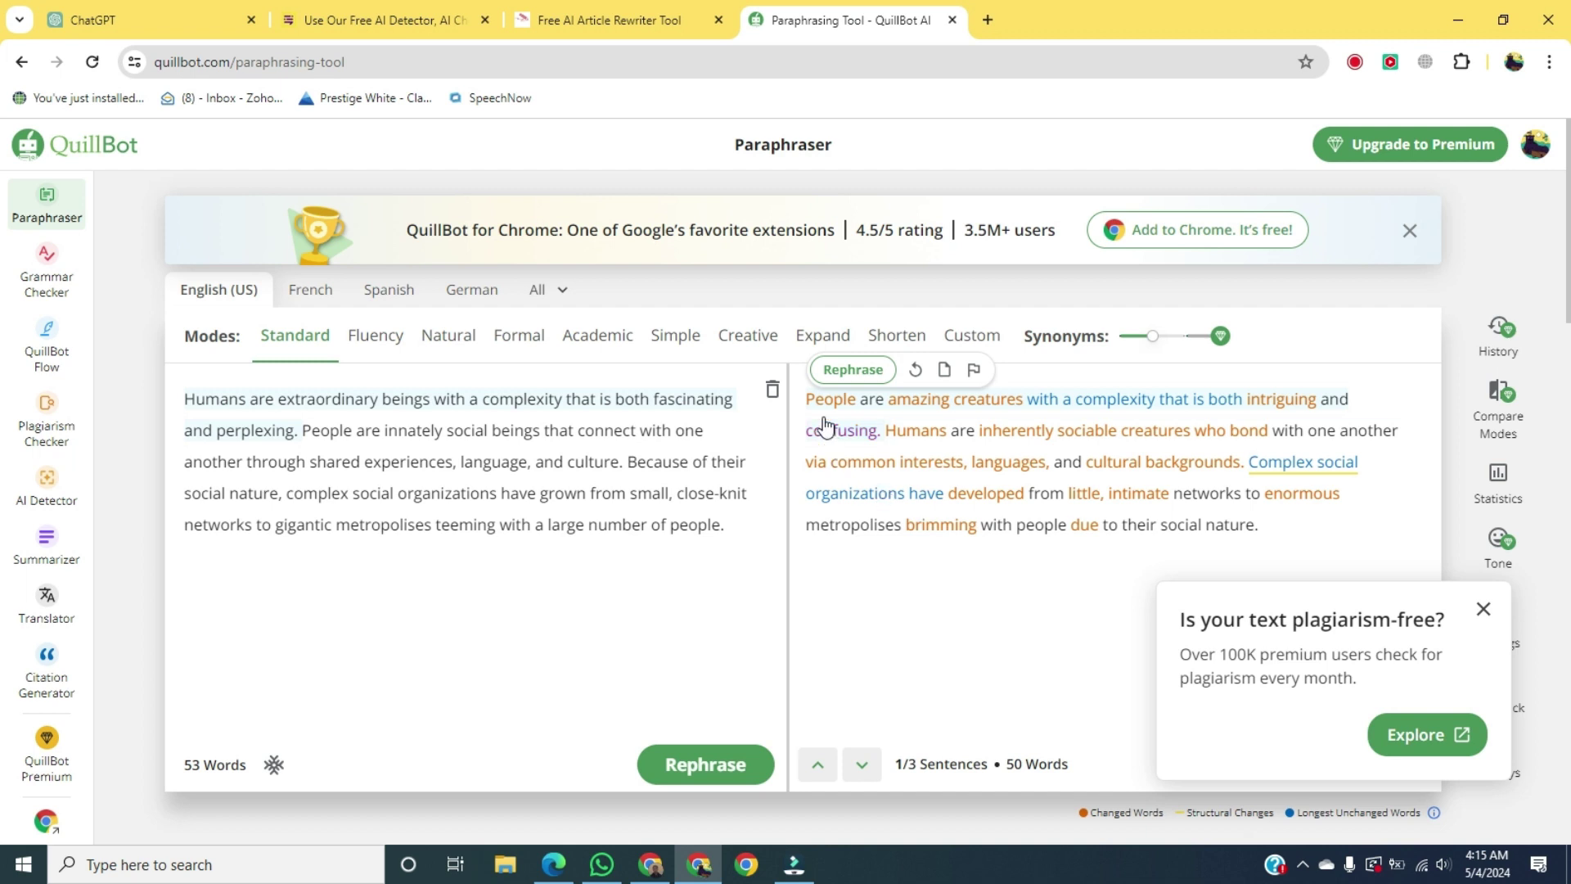
Replace the input text with the copied result starting "People are amazing creatures" and paraphrase it in Fluency mode.
drag(808, 400, 1268, 524)
key(ctrl+c)
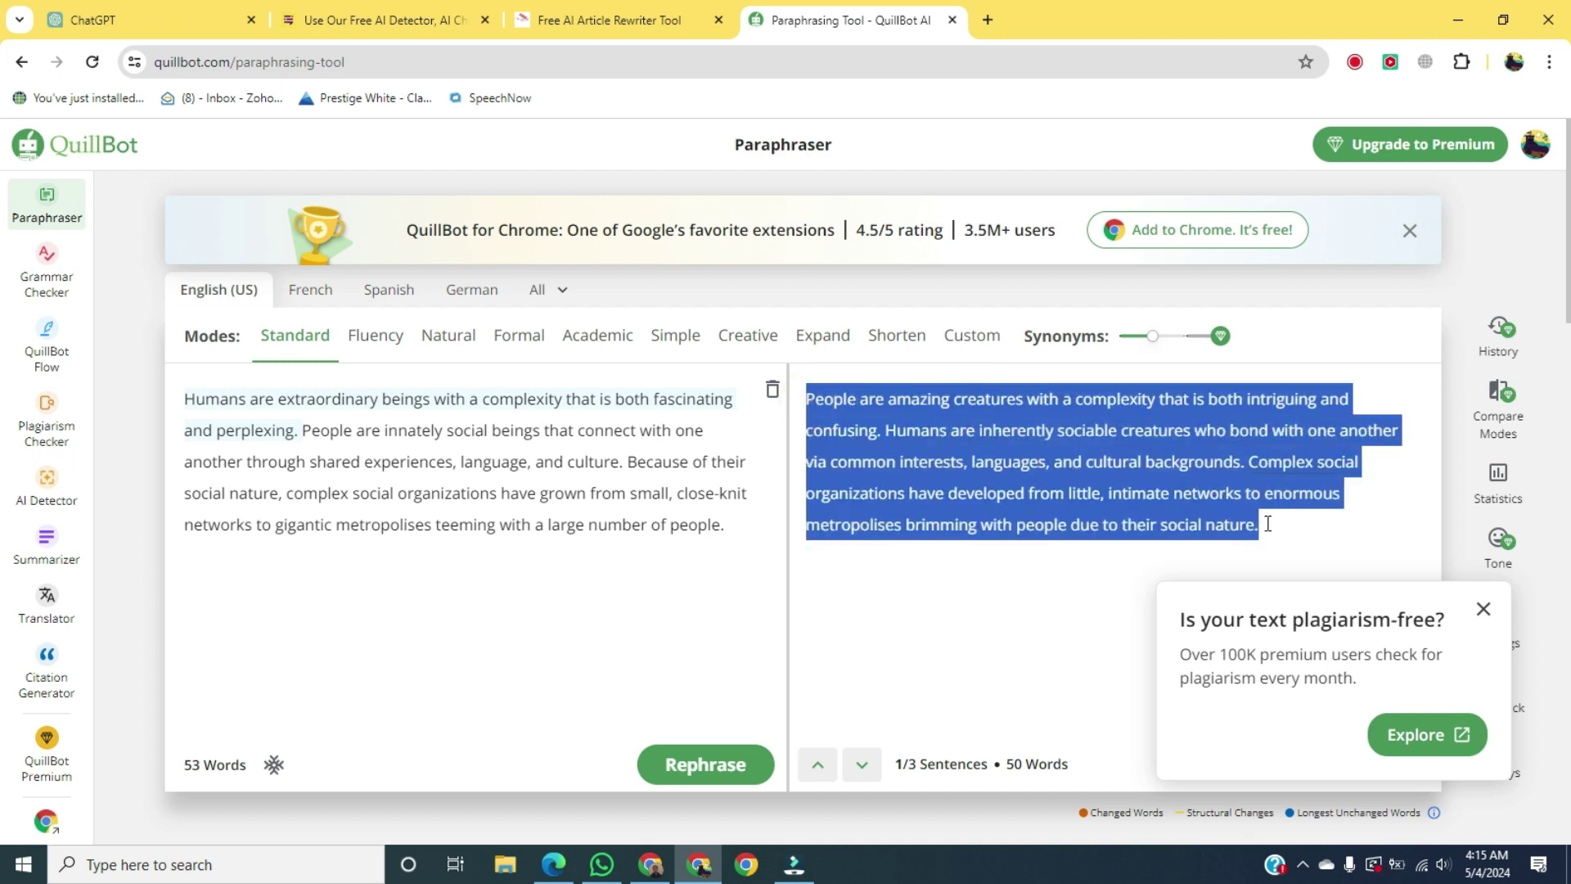
click(541, 502)
key(ctrl+a)
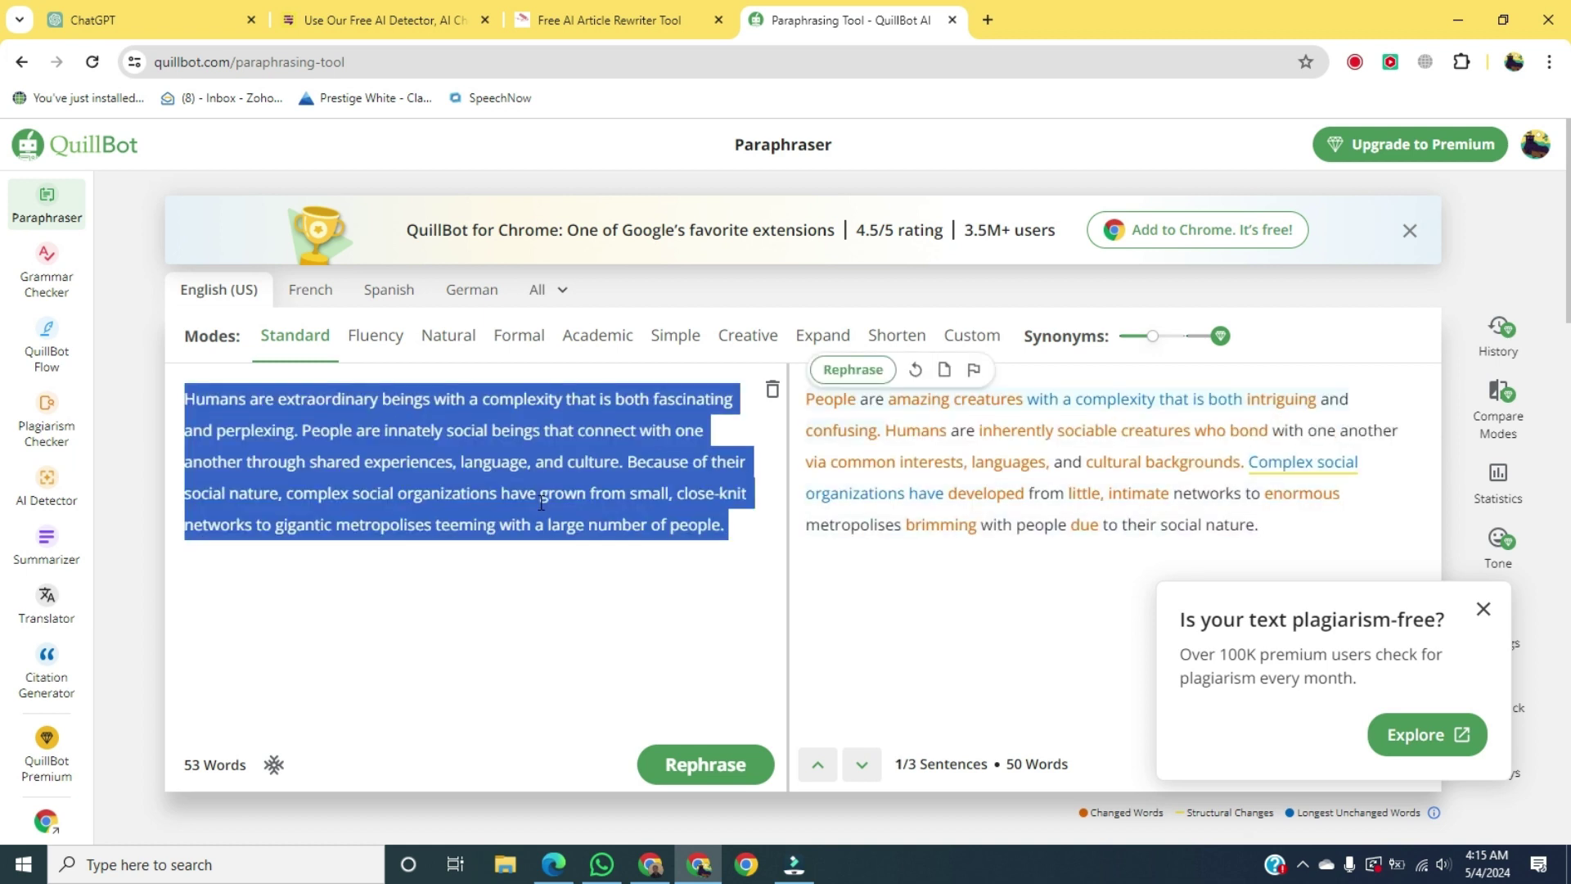
key(ctrl+v)
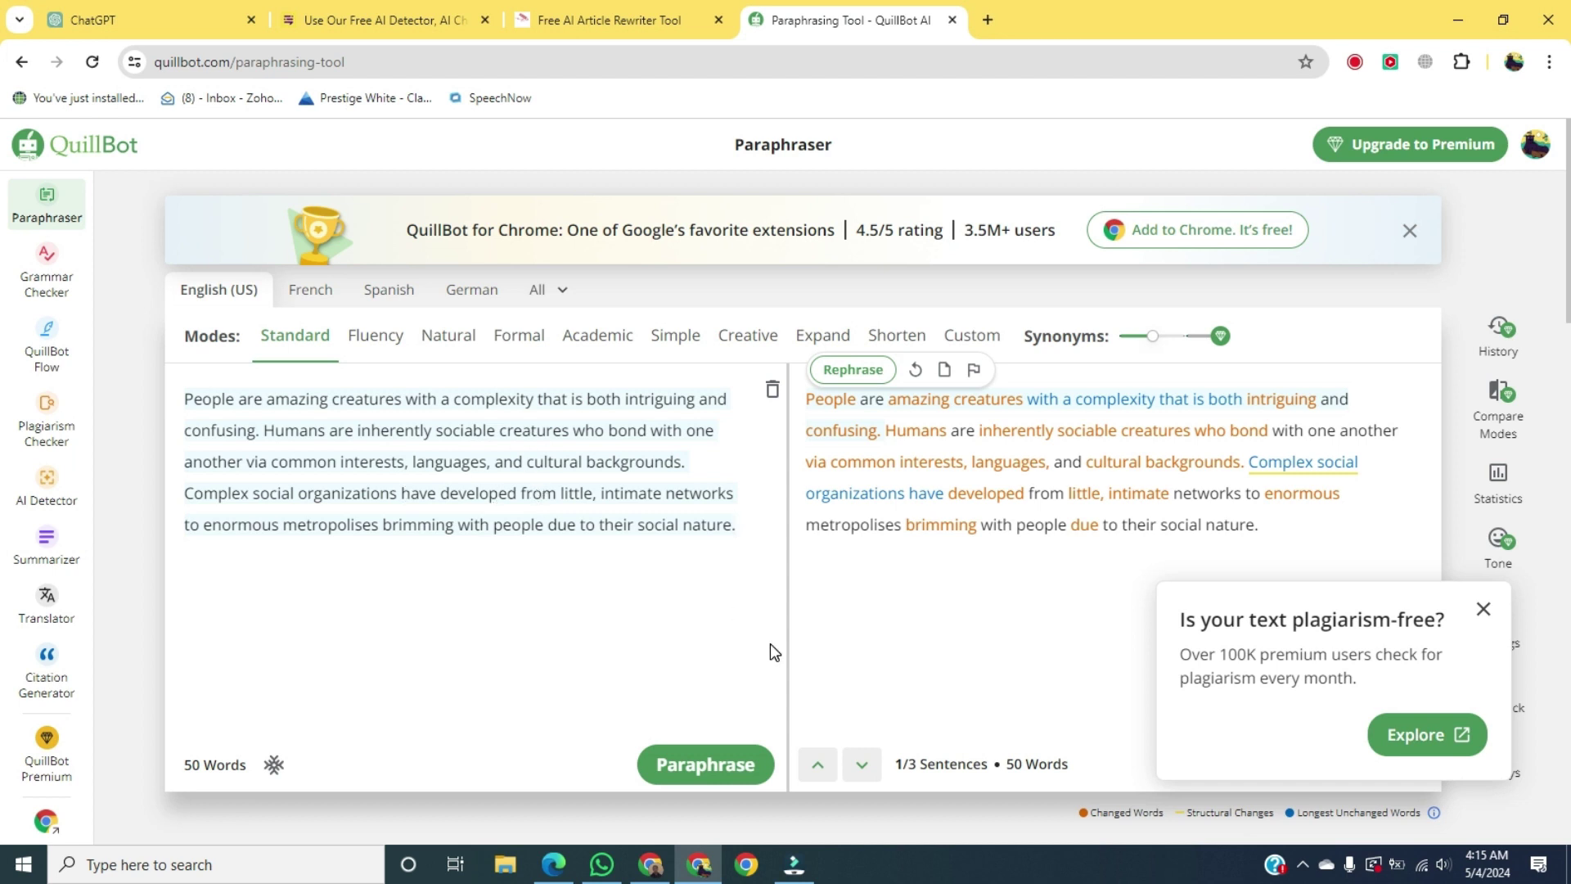
click(391, 348)
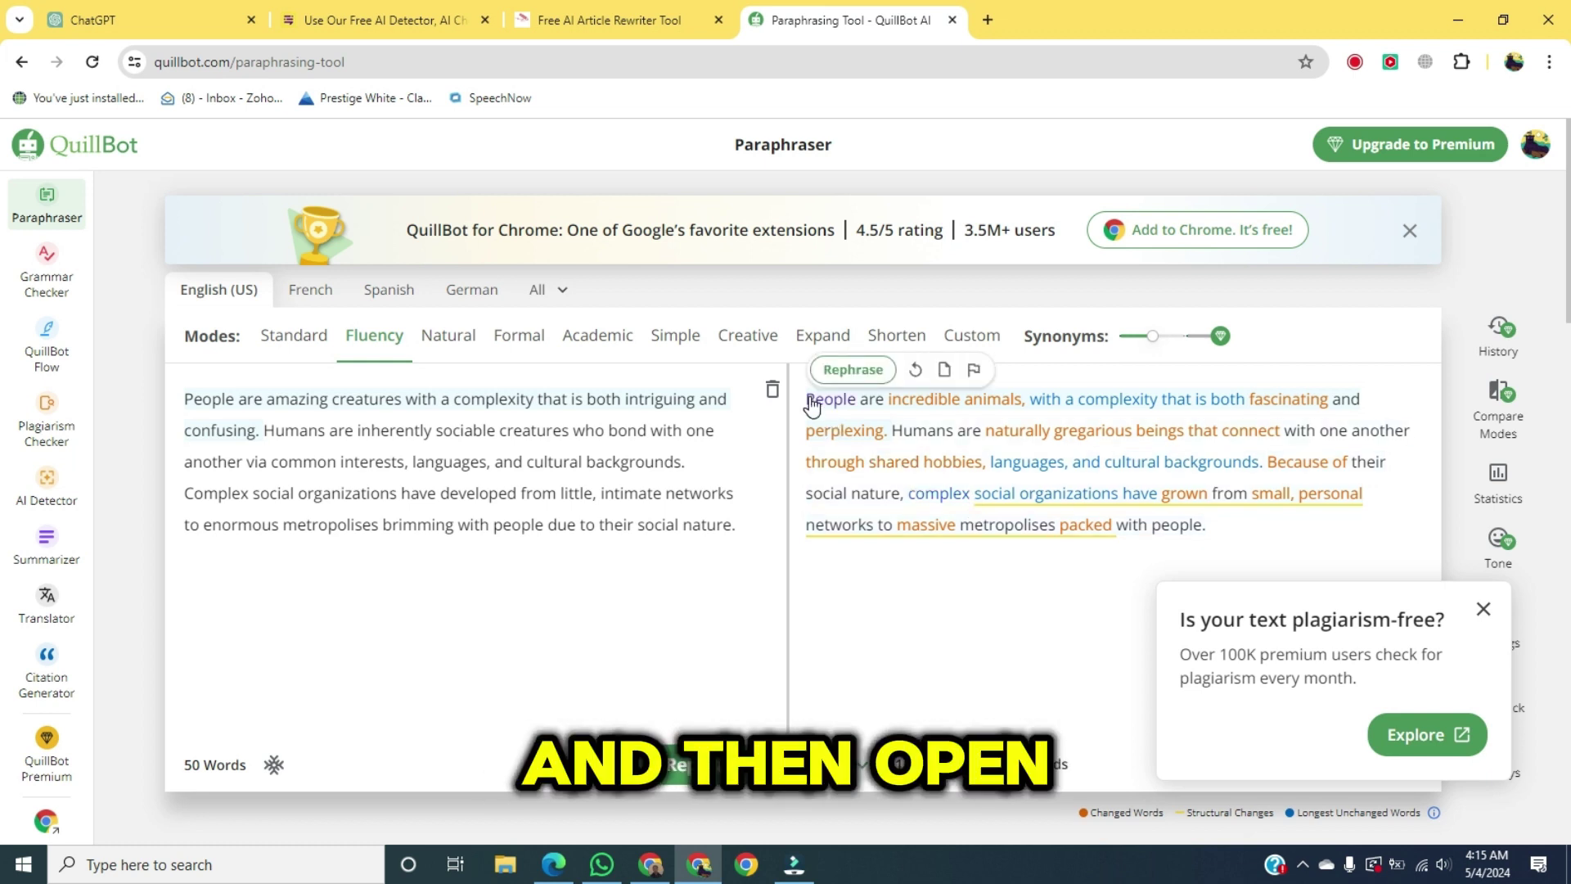
Copy the Fluency-mode result, replace the old paragraph in the Content at Scale detector with it and check it for AI content.
drag(807, 398, 1230, 527)
key(ctrl+c)
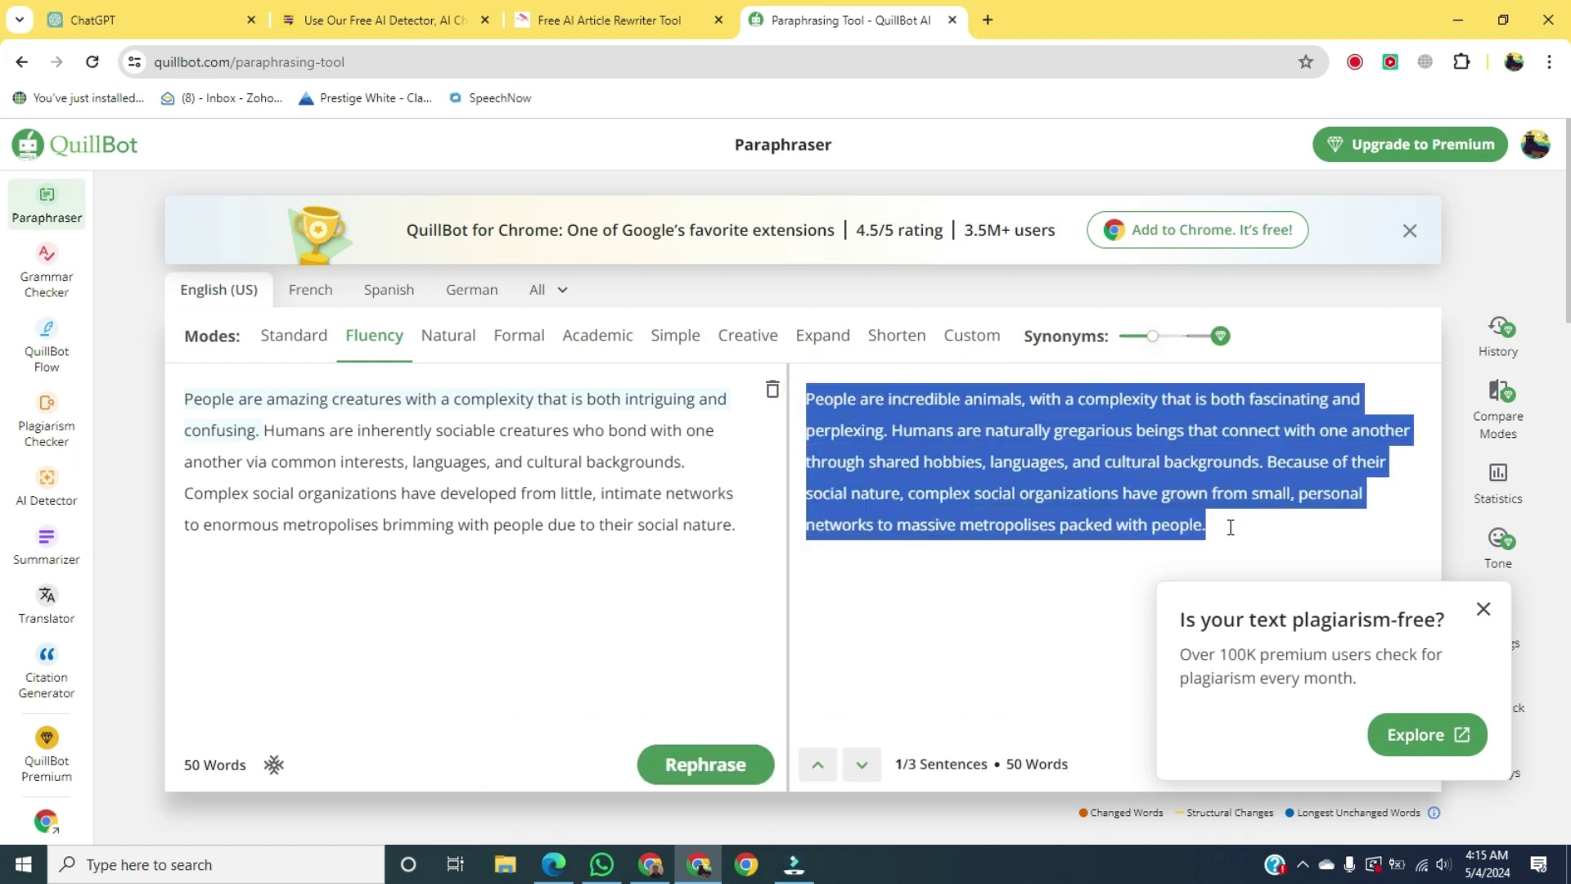
click(389, 11)
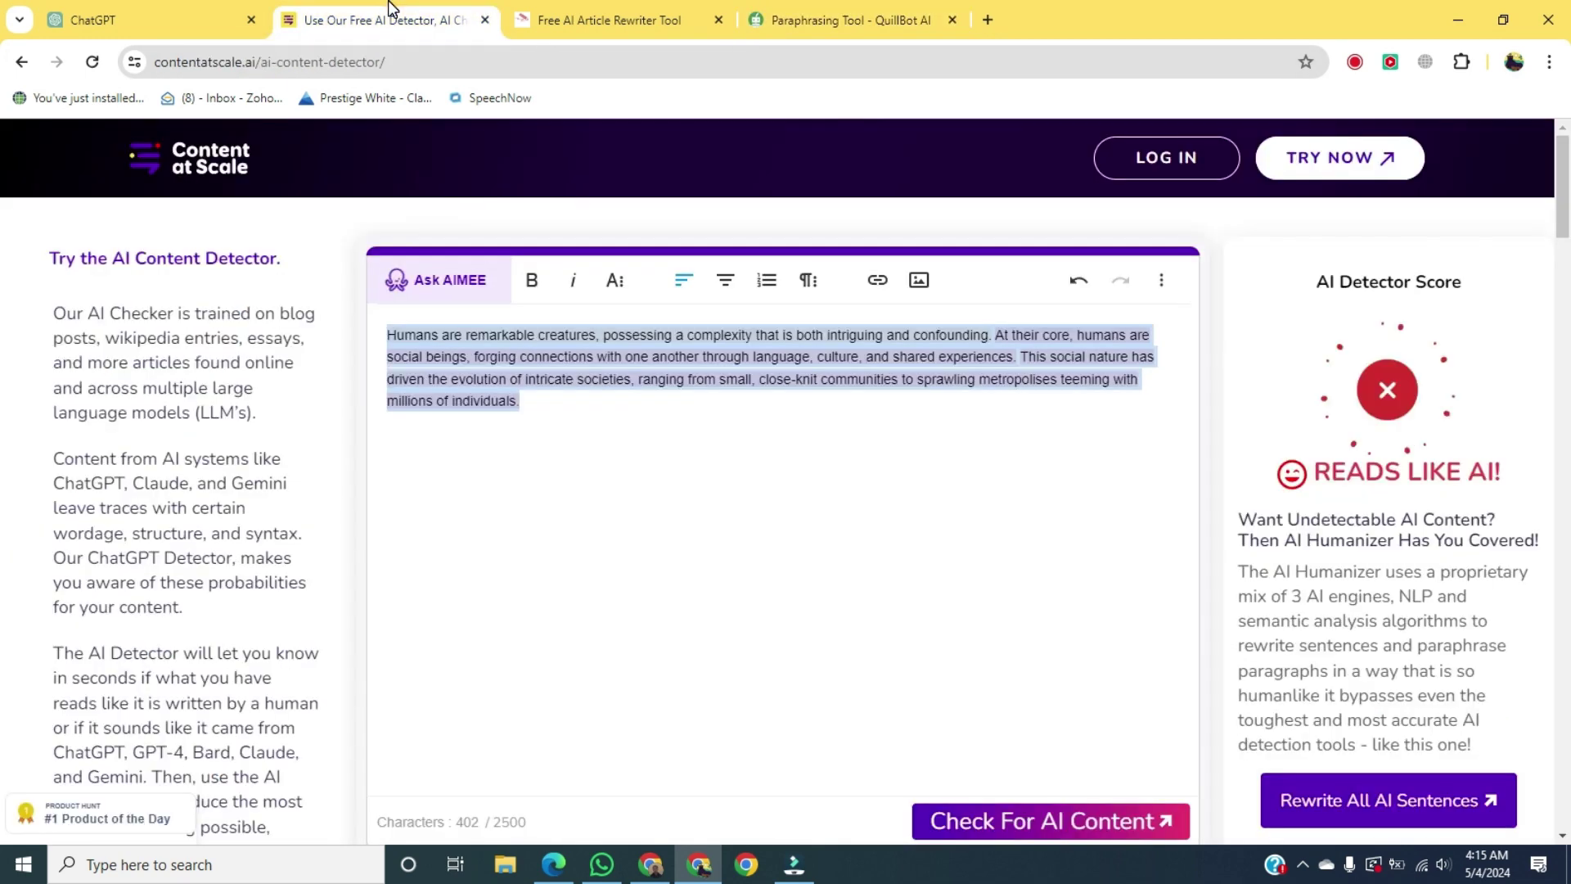
click(526, 355)
key(ctrl+a)
key(ctrl+v)
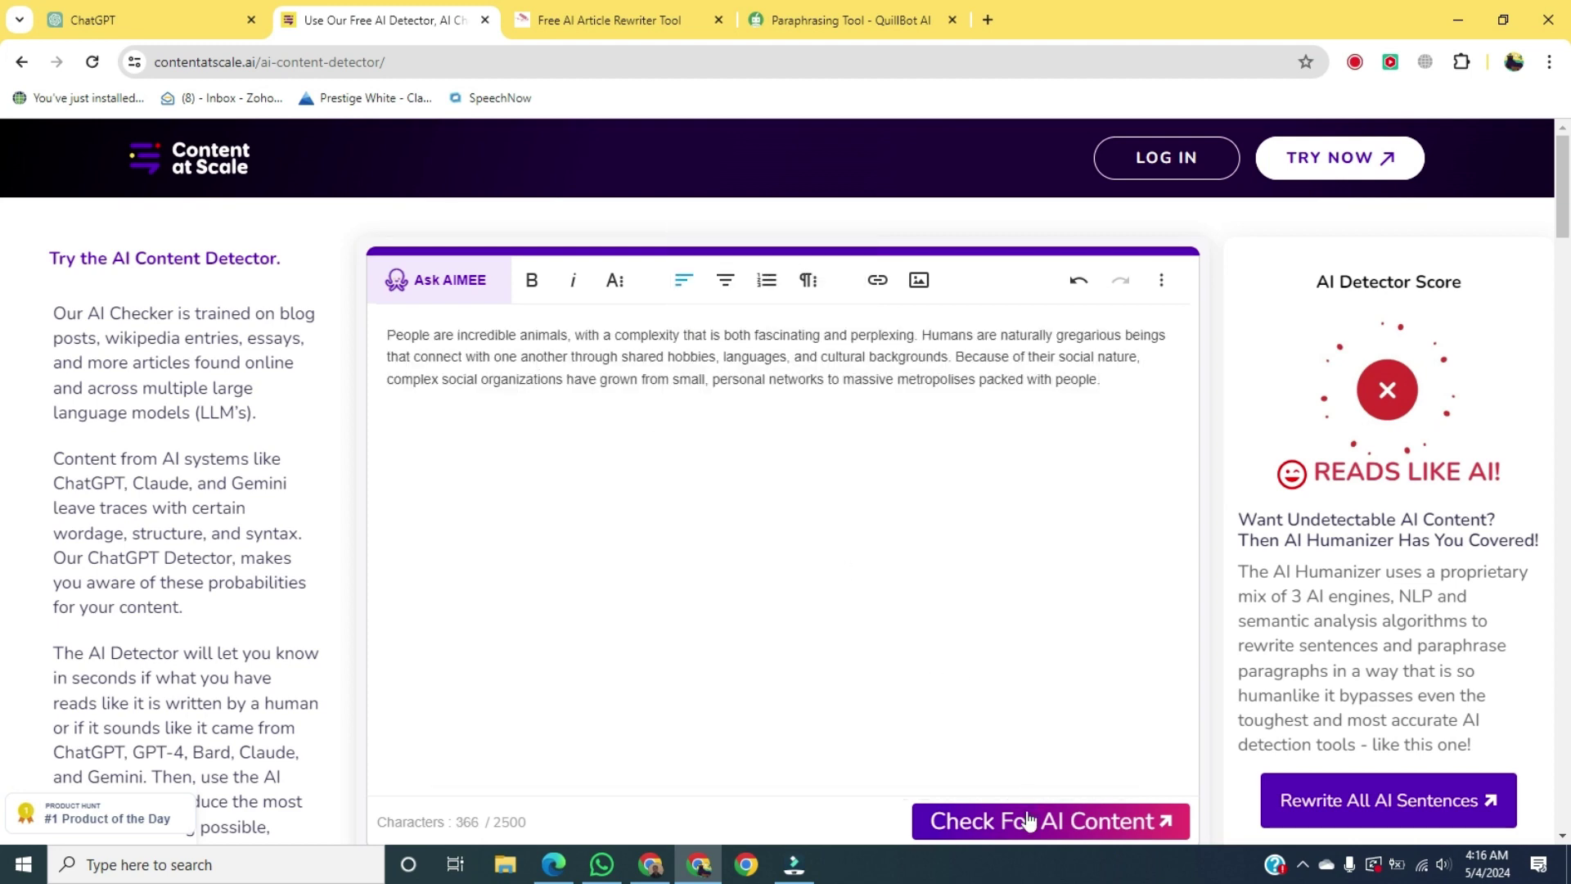
click(1054, 821)
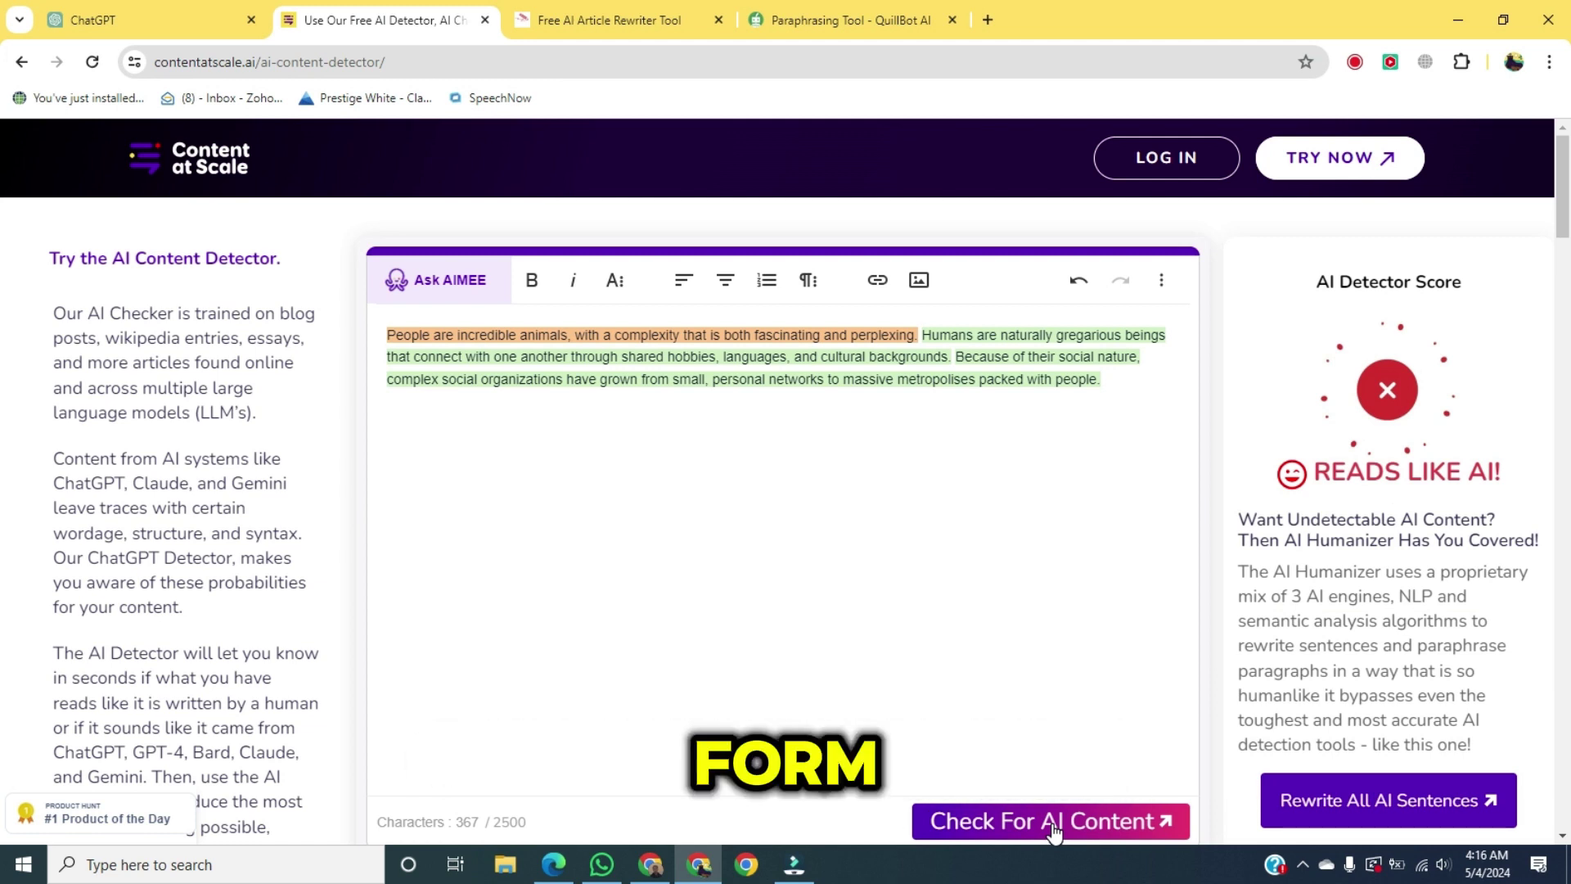
Back in QuillBot, replace the input text with the Fluency-mode result, paraphrase it again in Fluency mode and close the Smart Thesaurus tip.
click(851, 10)
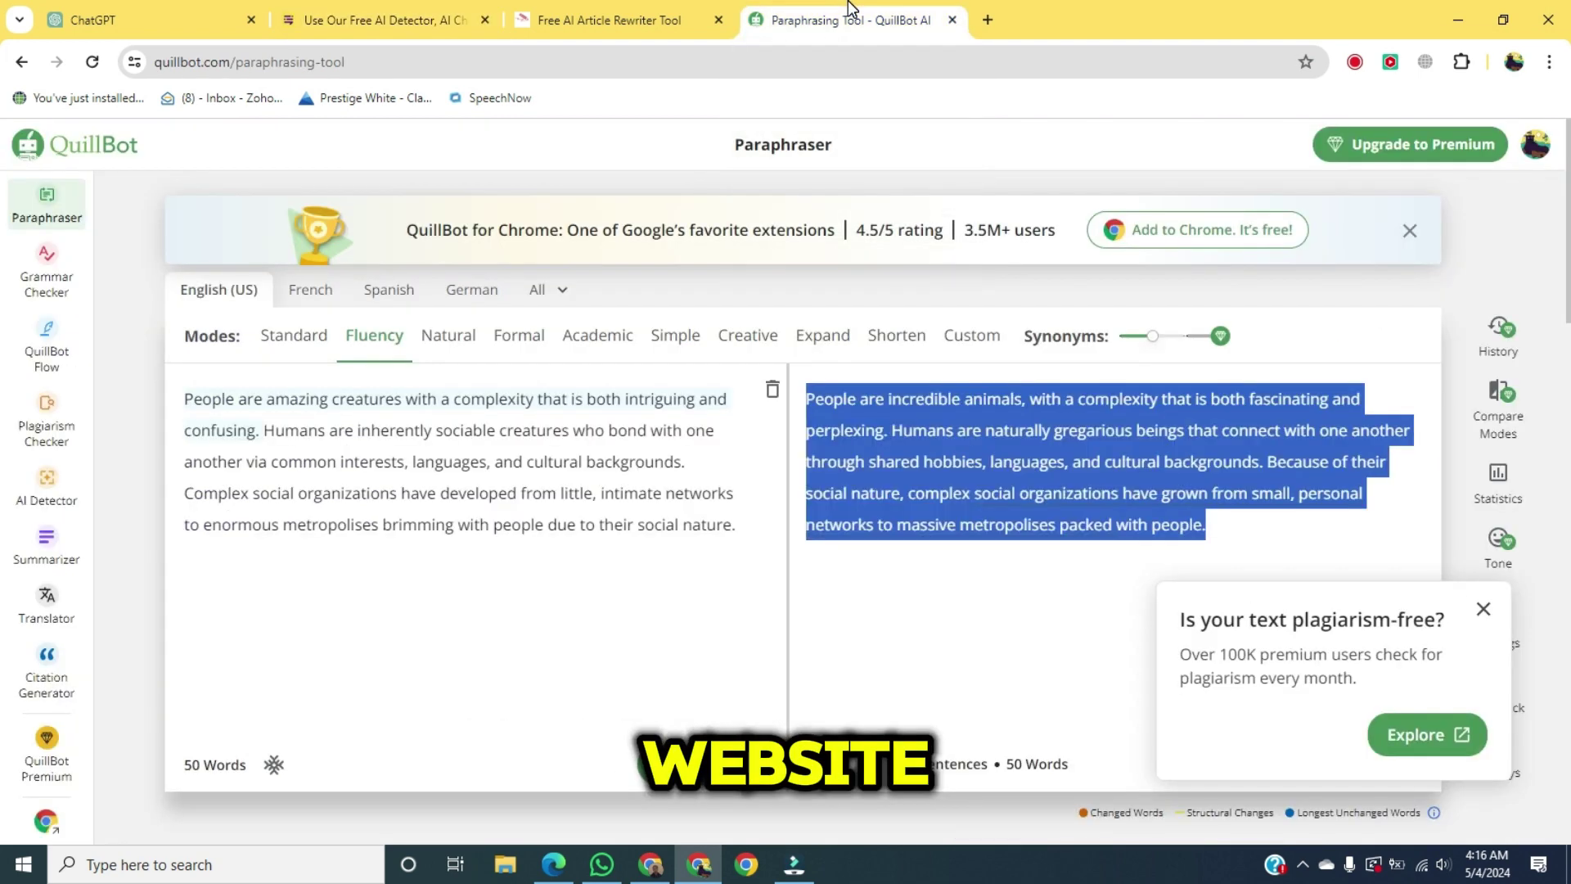
click(1015, 409)
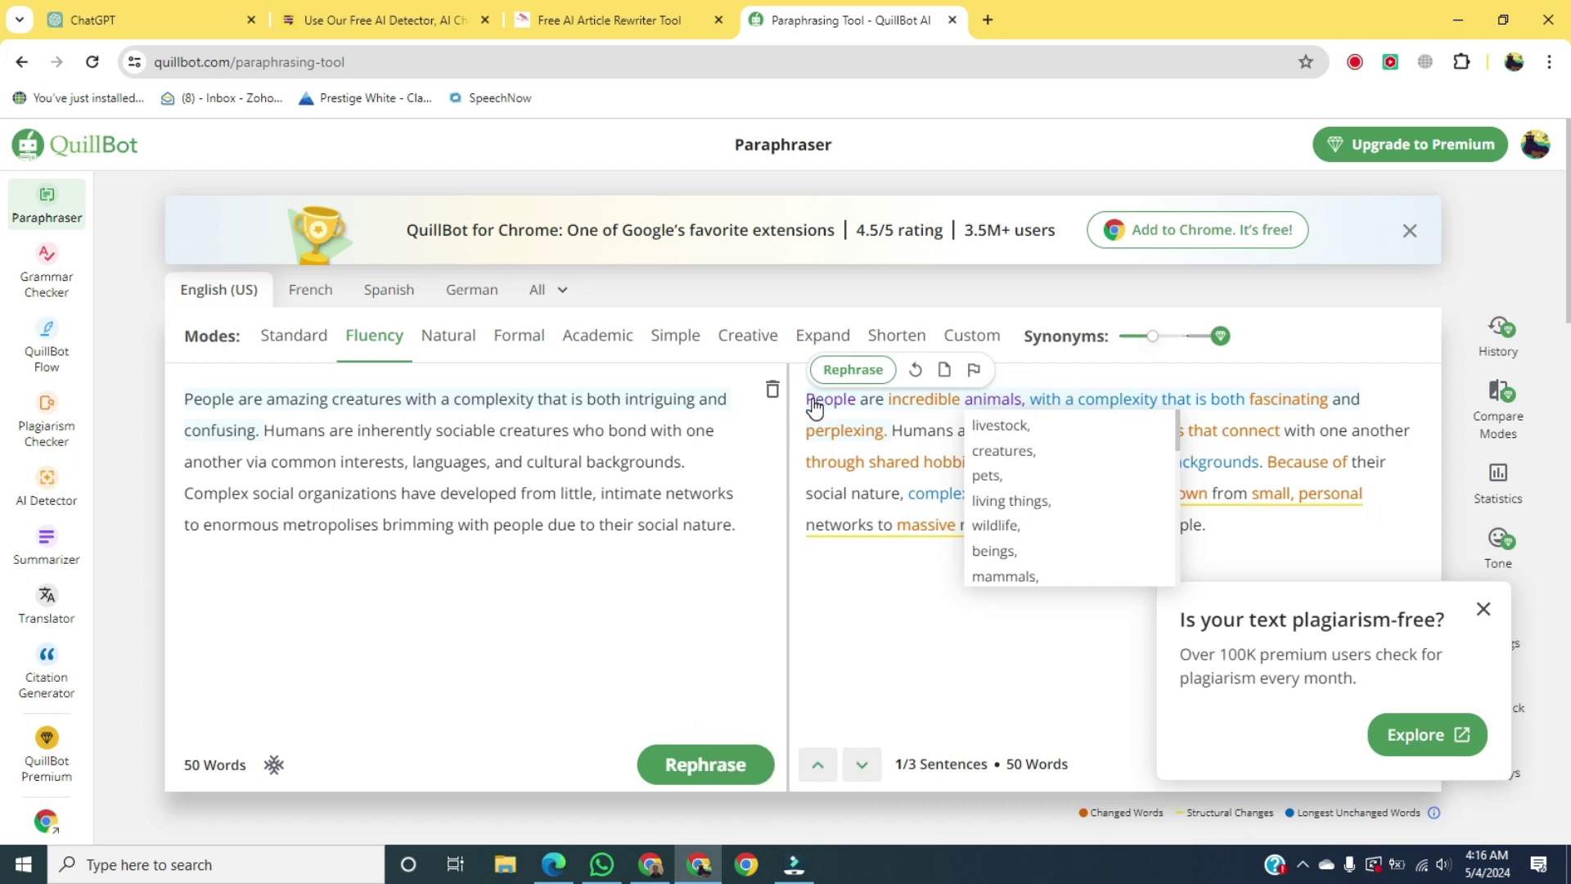
drag(807, 401, 1222, 534)
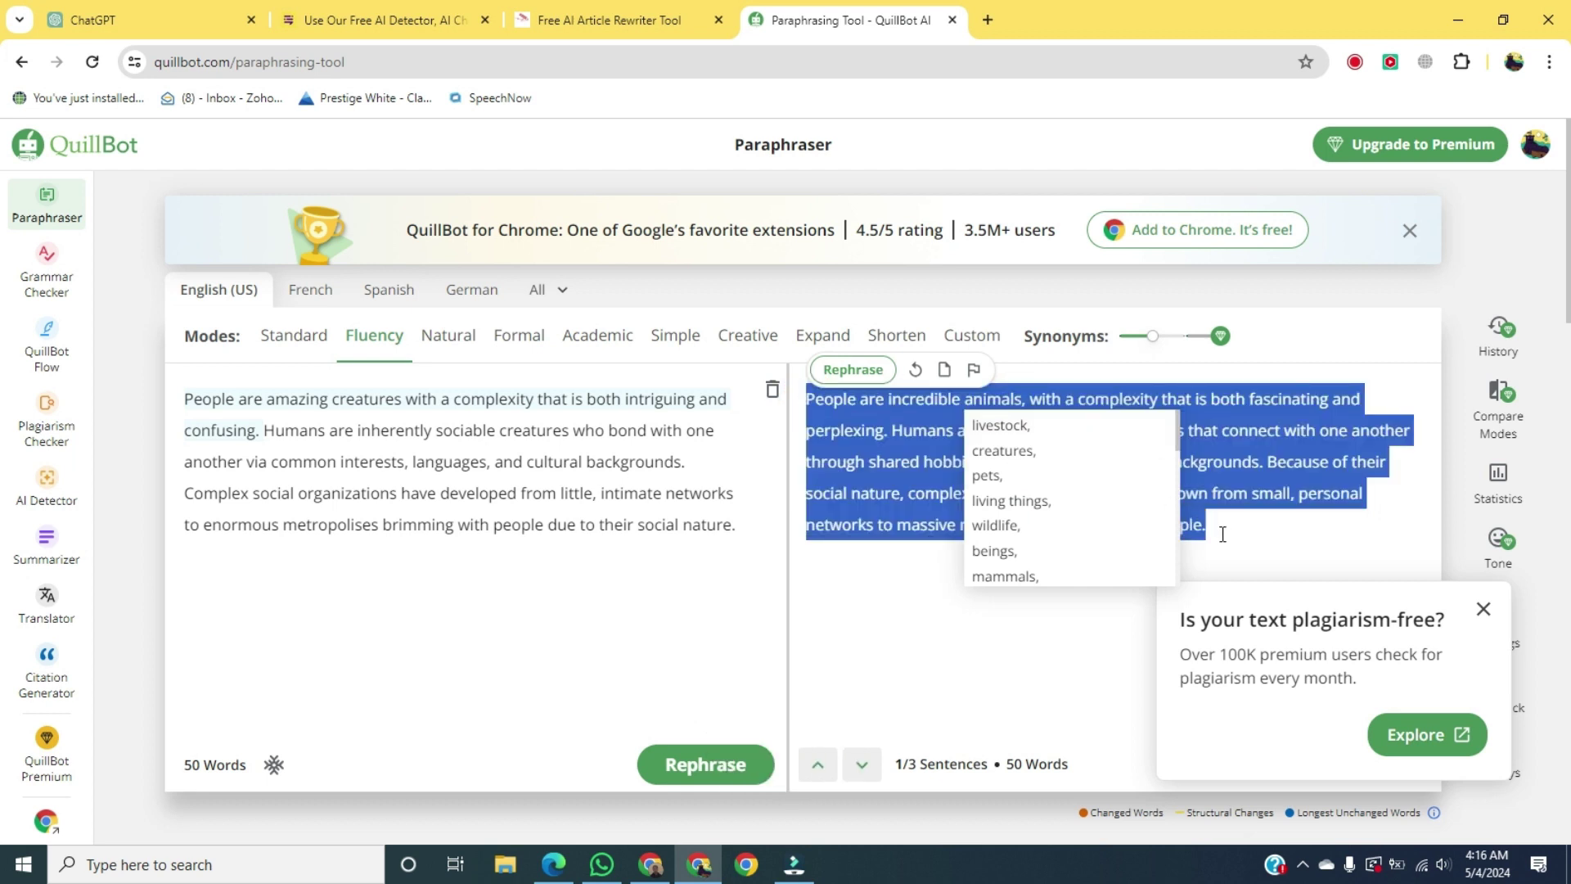
click(450, 544)
key(ctrl+a)
key(ctrl+v)
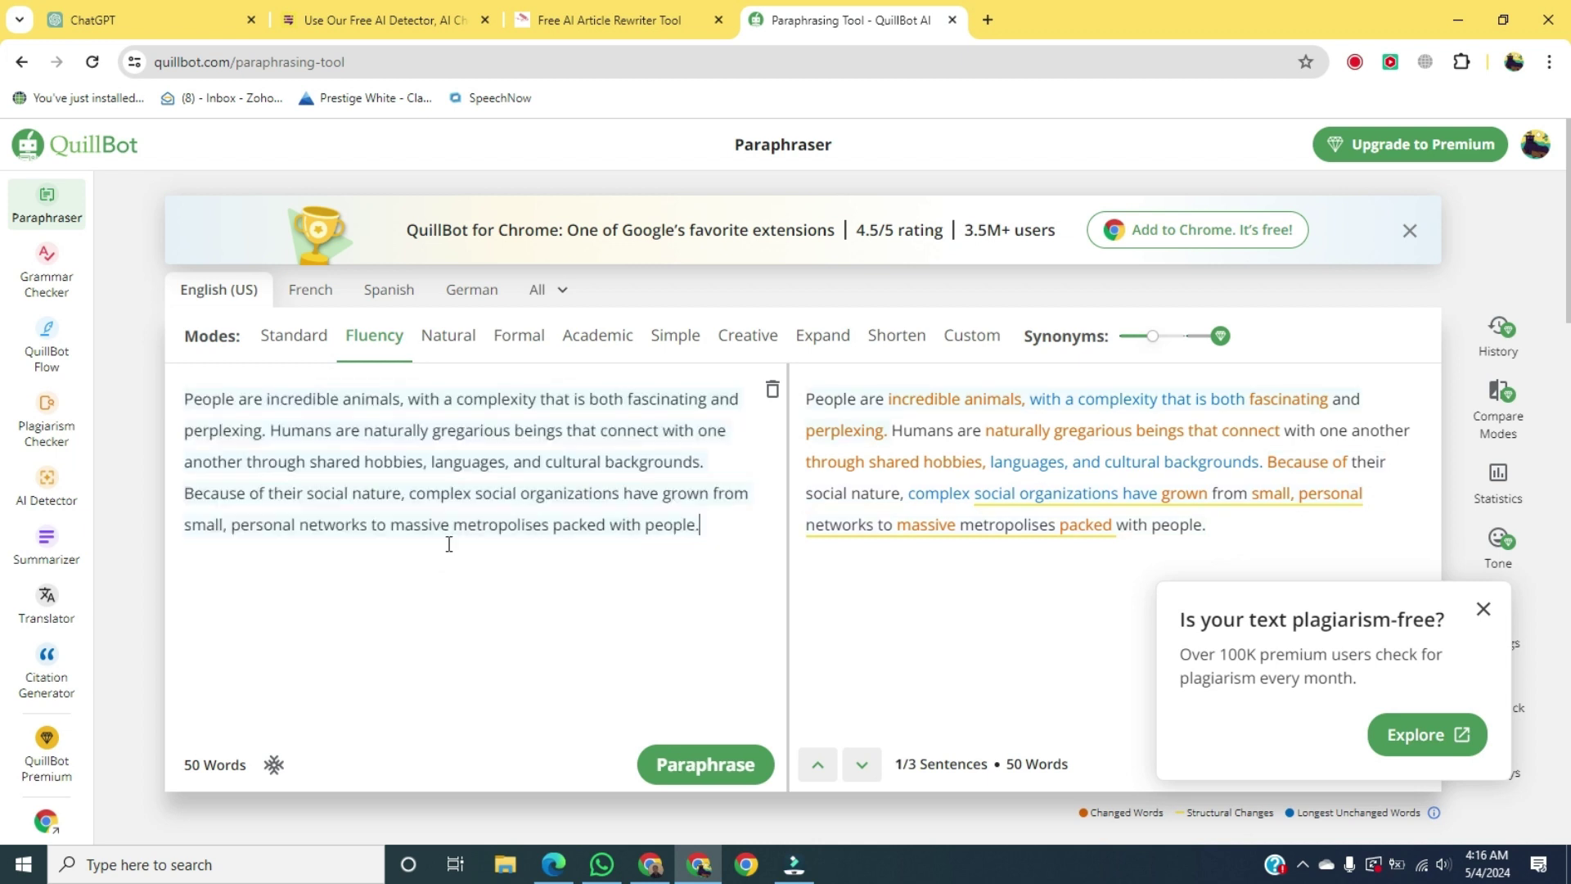
click(716, 784)
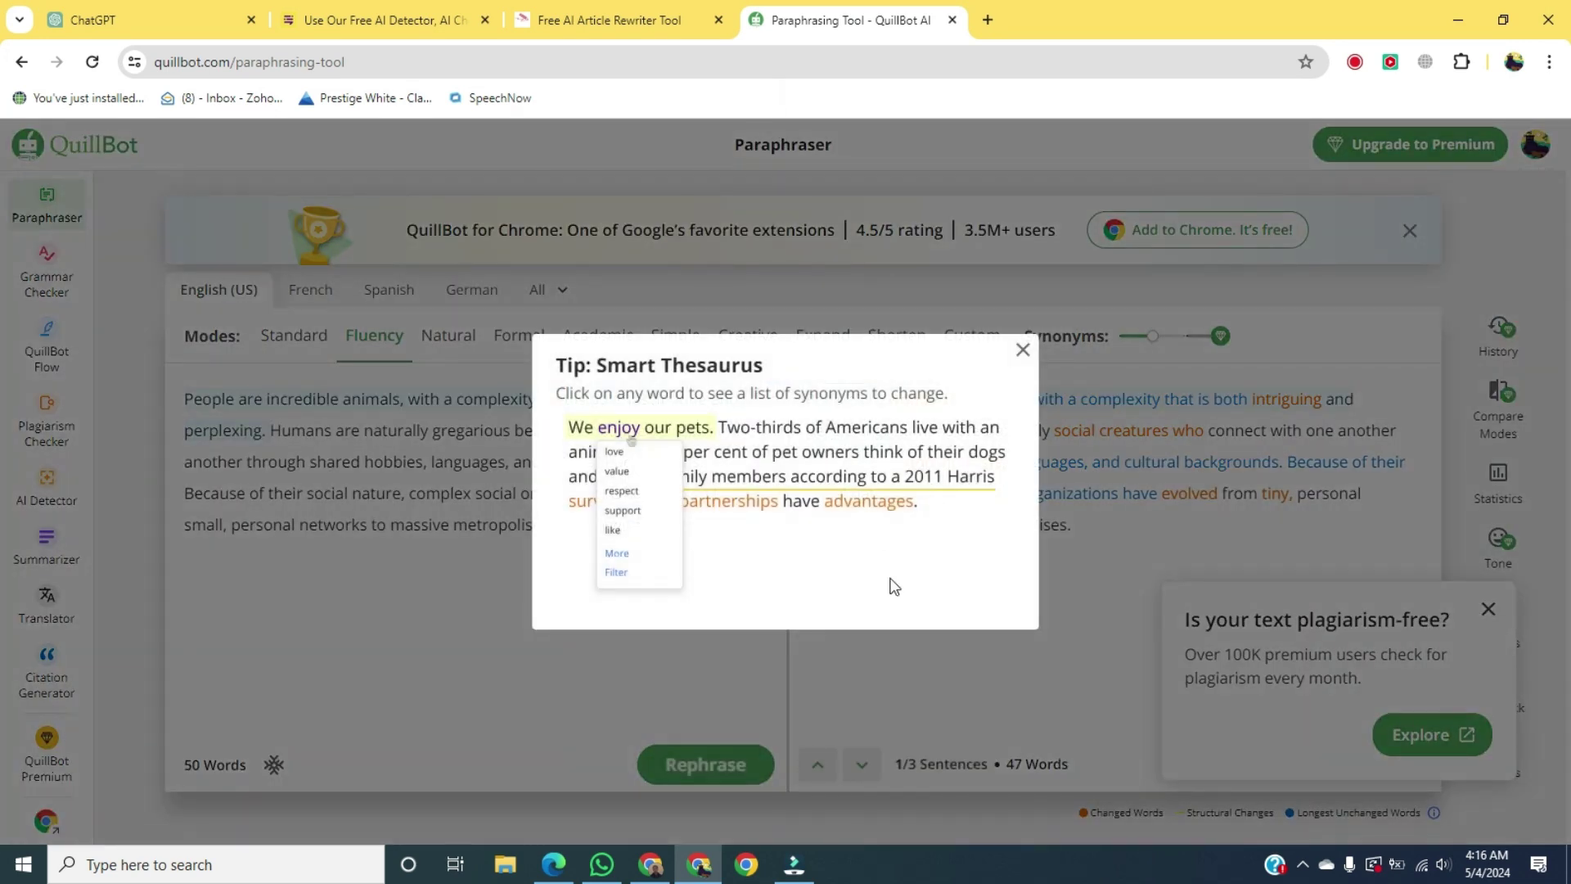
click(1022, 349)
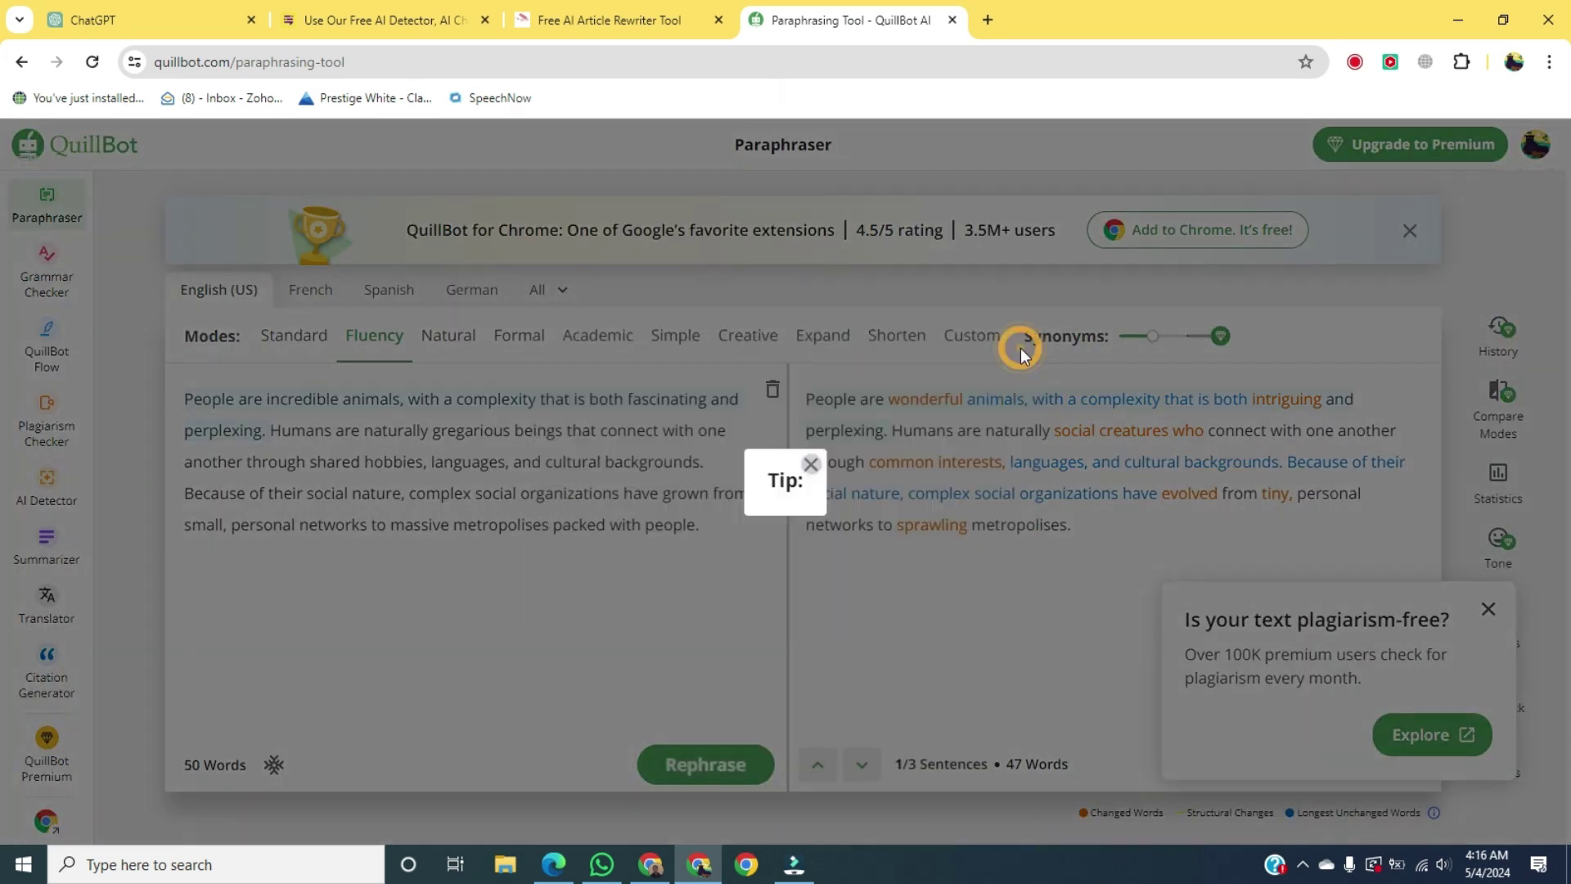
Copy the result starting "People are wonderful animals", replace the input text with it and paraphrase it in Standard mode.
mouse_move(807, 405)
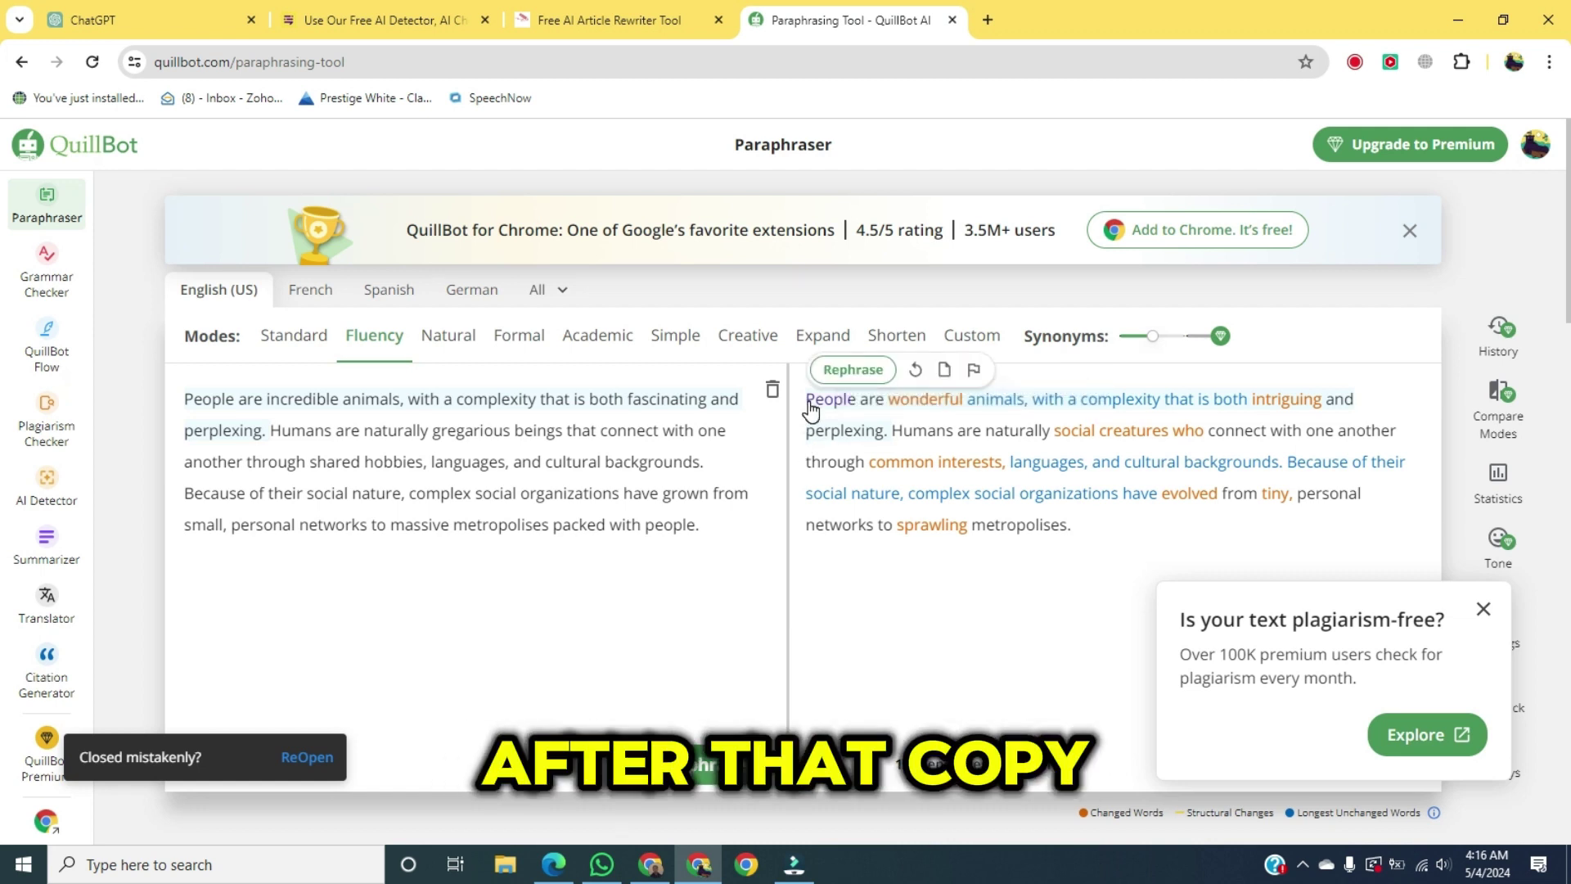
drag(807, 403, 1087, 537)
key(ctrl+c)
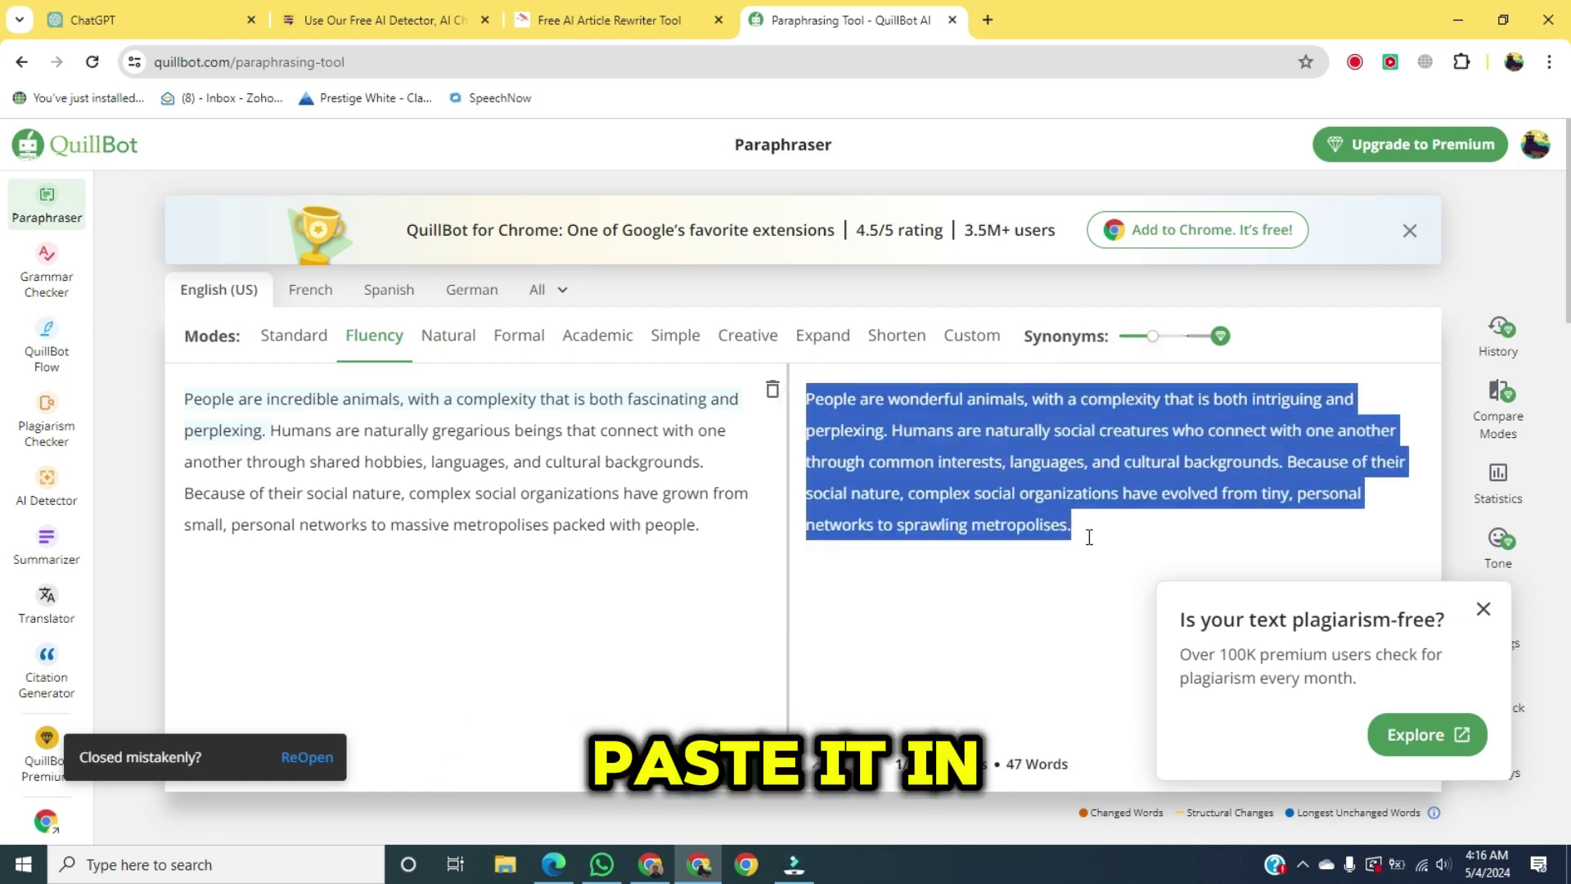
click(502, 491)
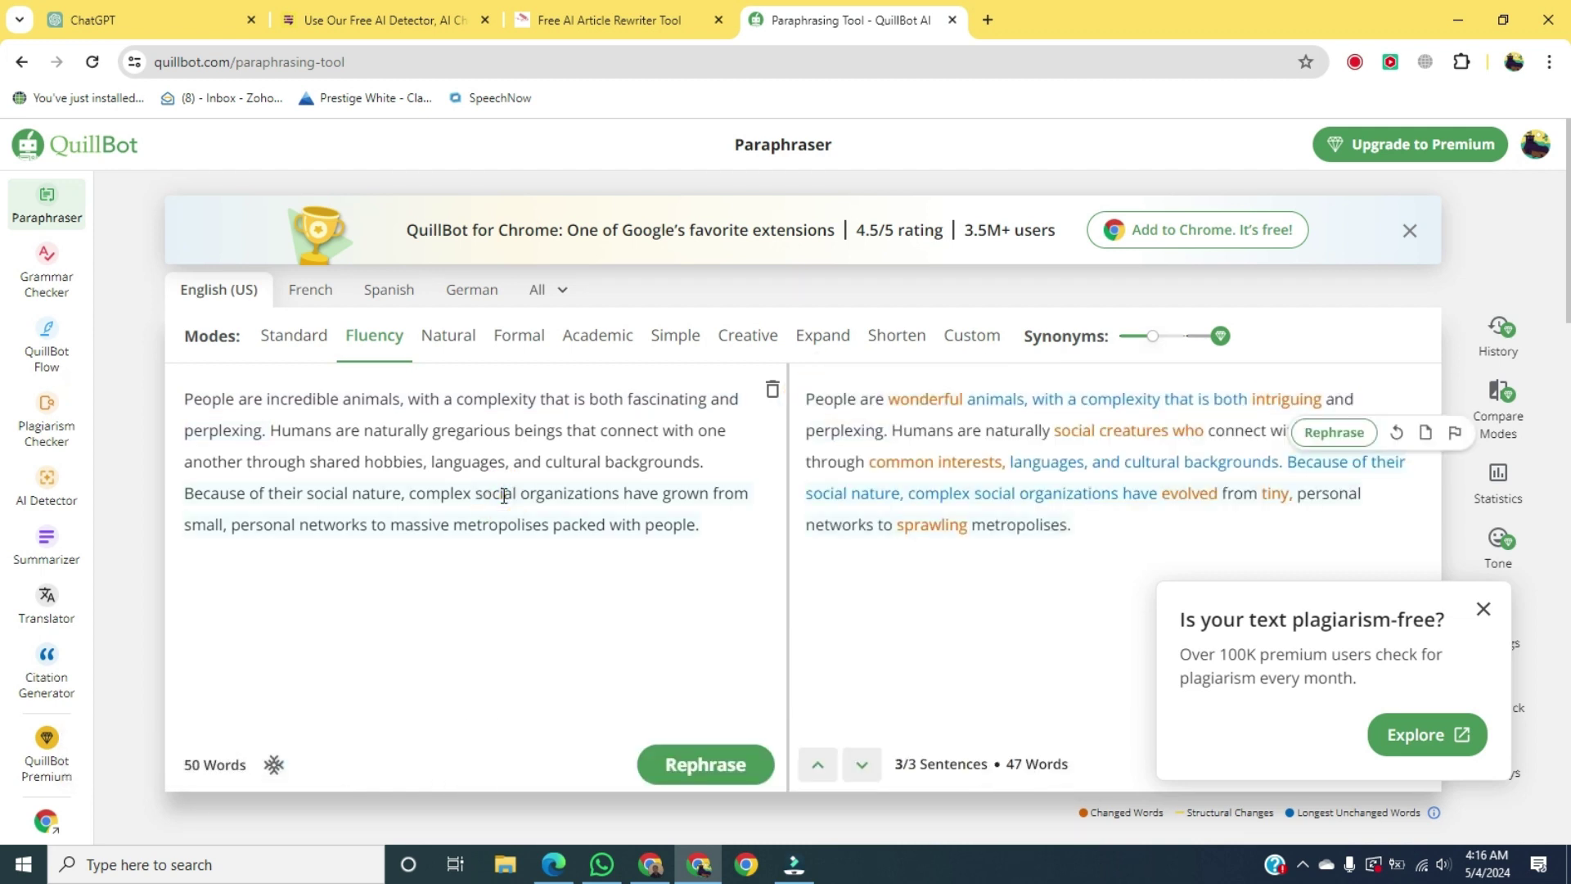
key(ctrl+a)
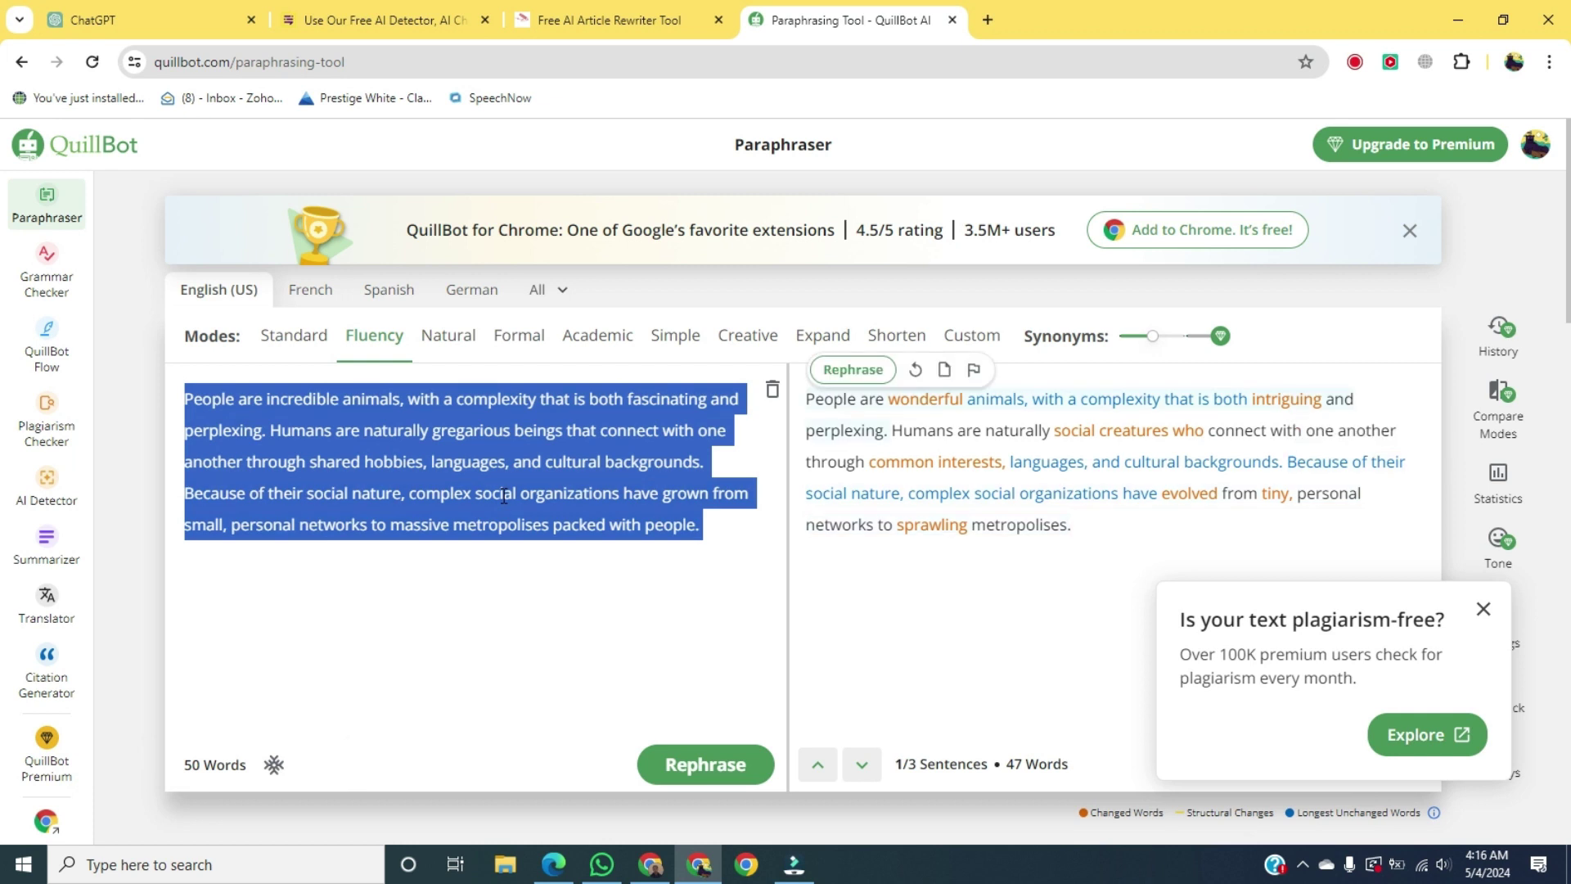
key(ctrl+v)
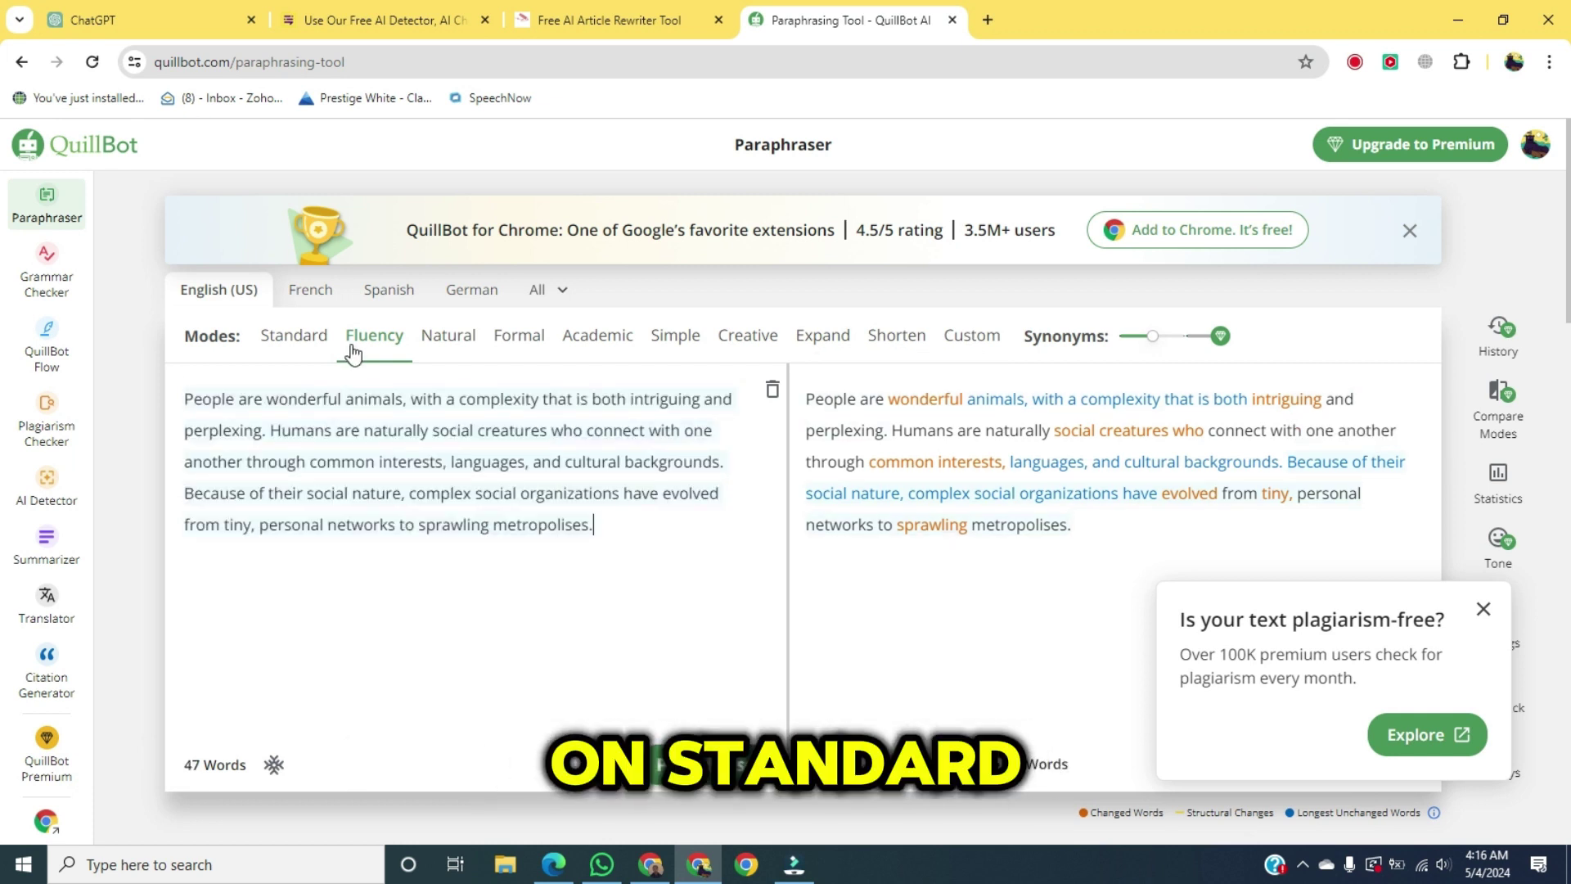
click(299, 337)
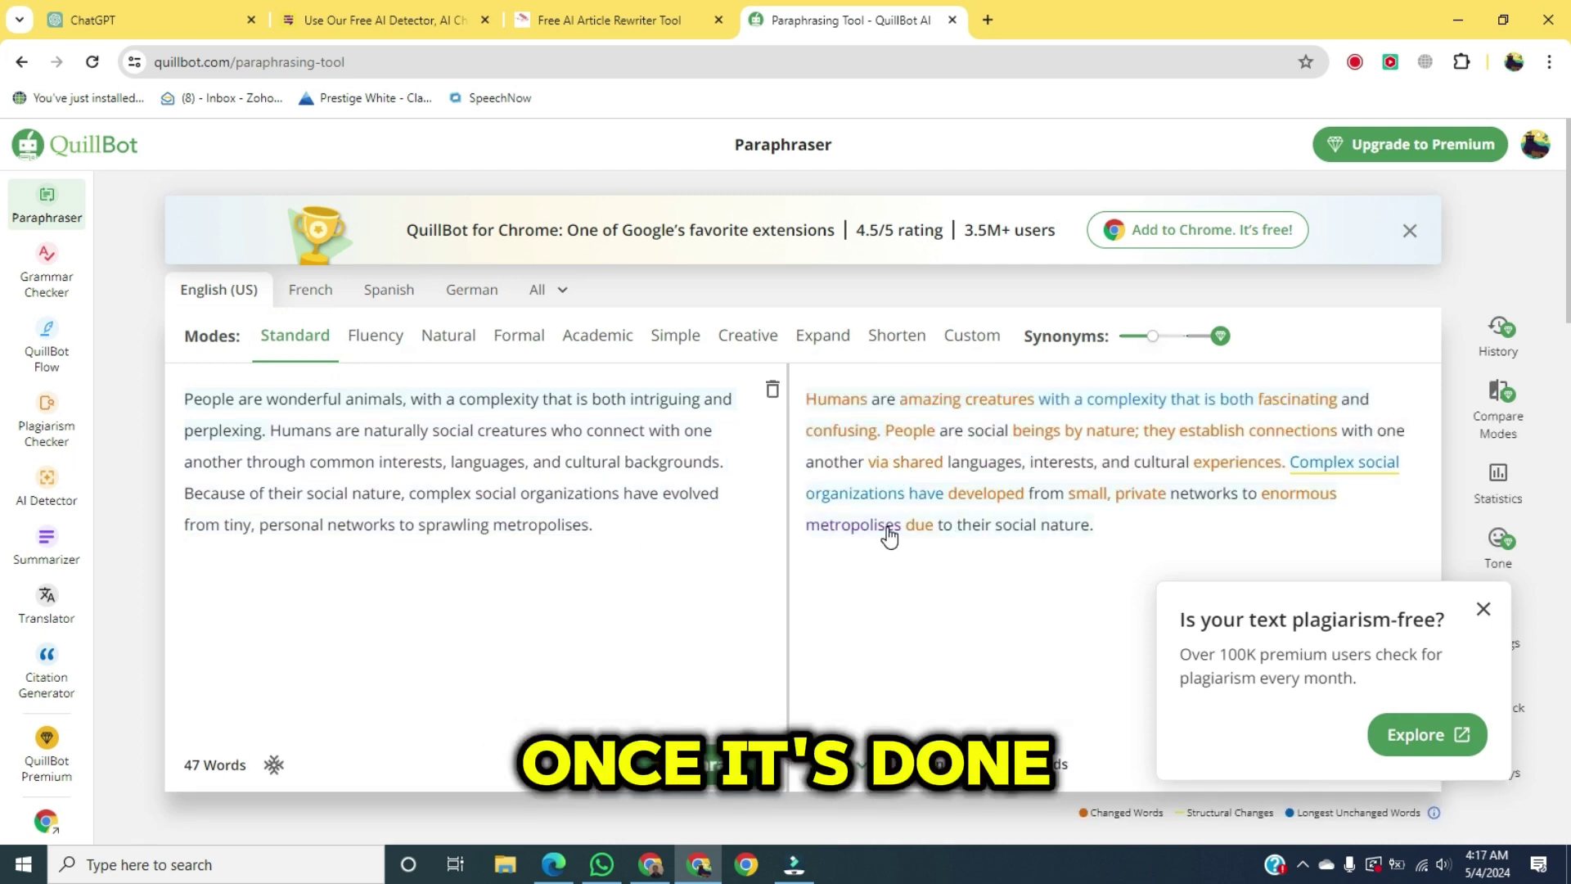
Copy the Standard-mode result starting "Humans are amazing creatures", replace the paragraph in the Content at Scale detector with it and check it for AI content.
drag(806, 400, 1122, 515)
key(ctrl+c)
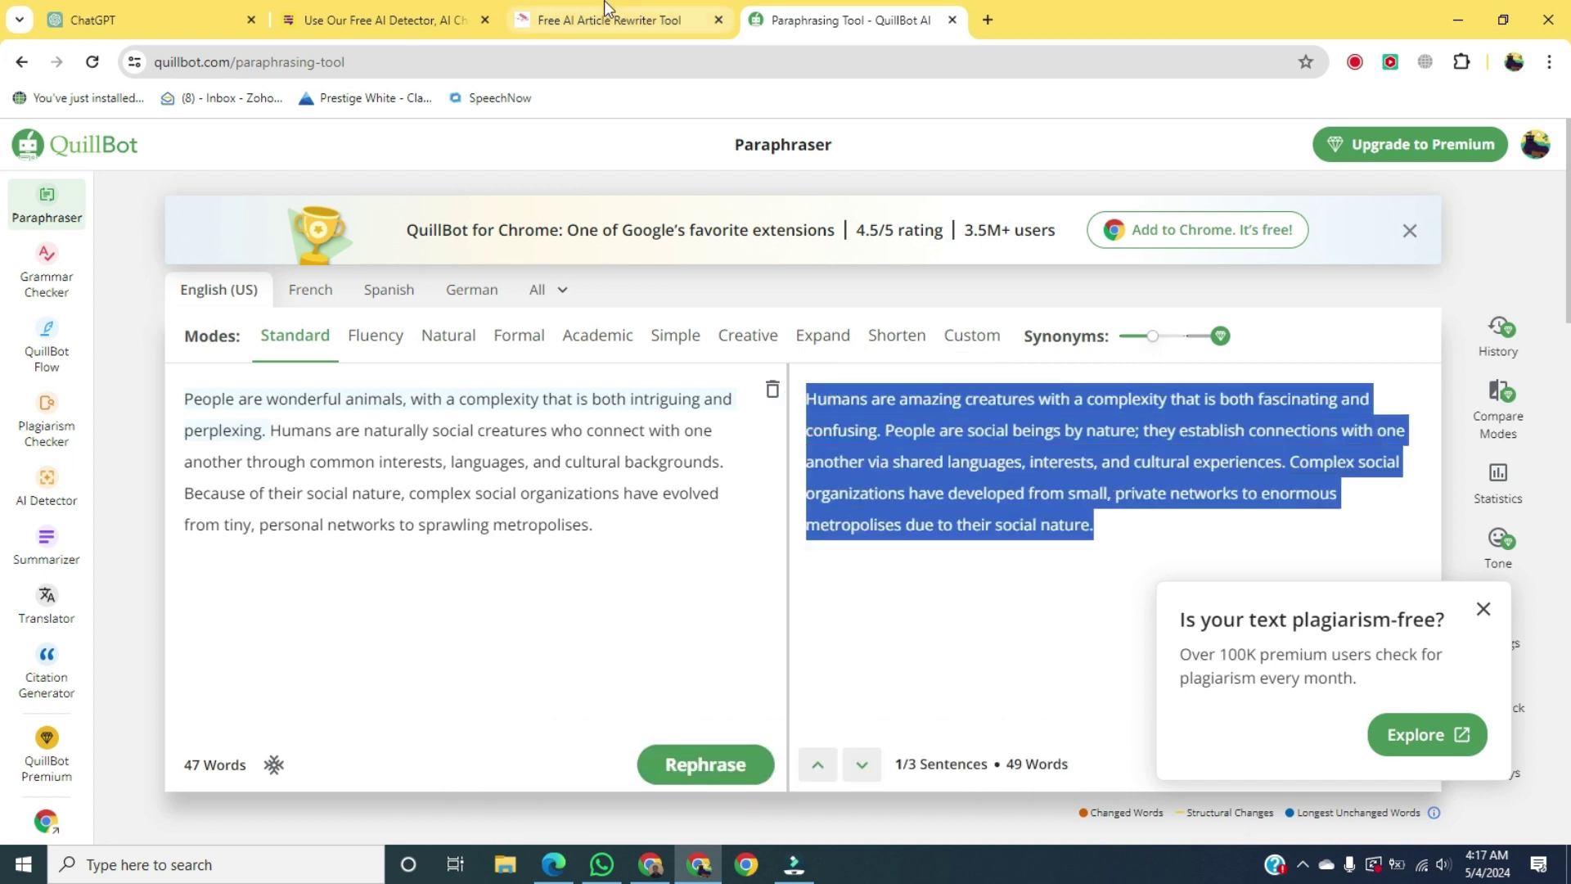
click(438, 11)
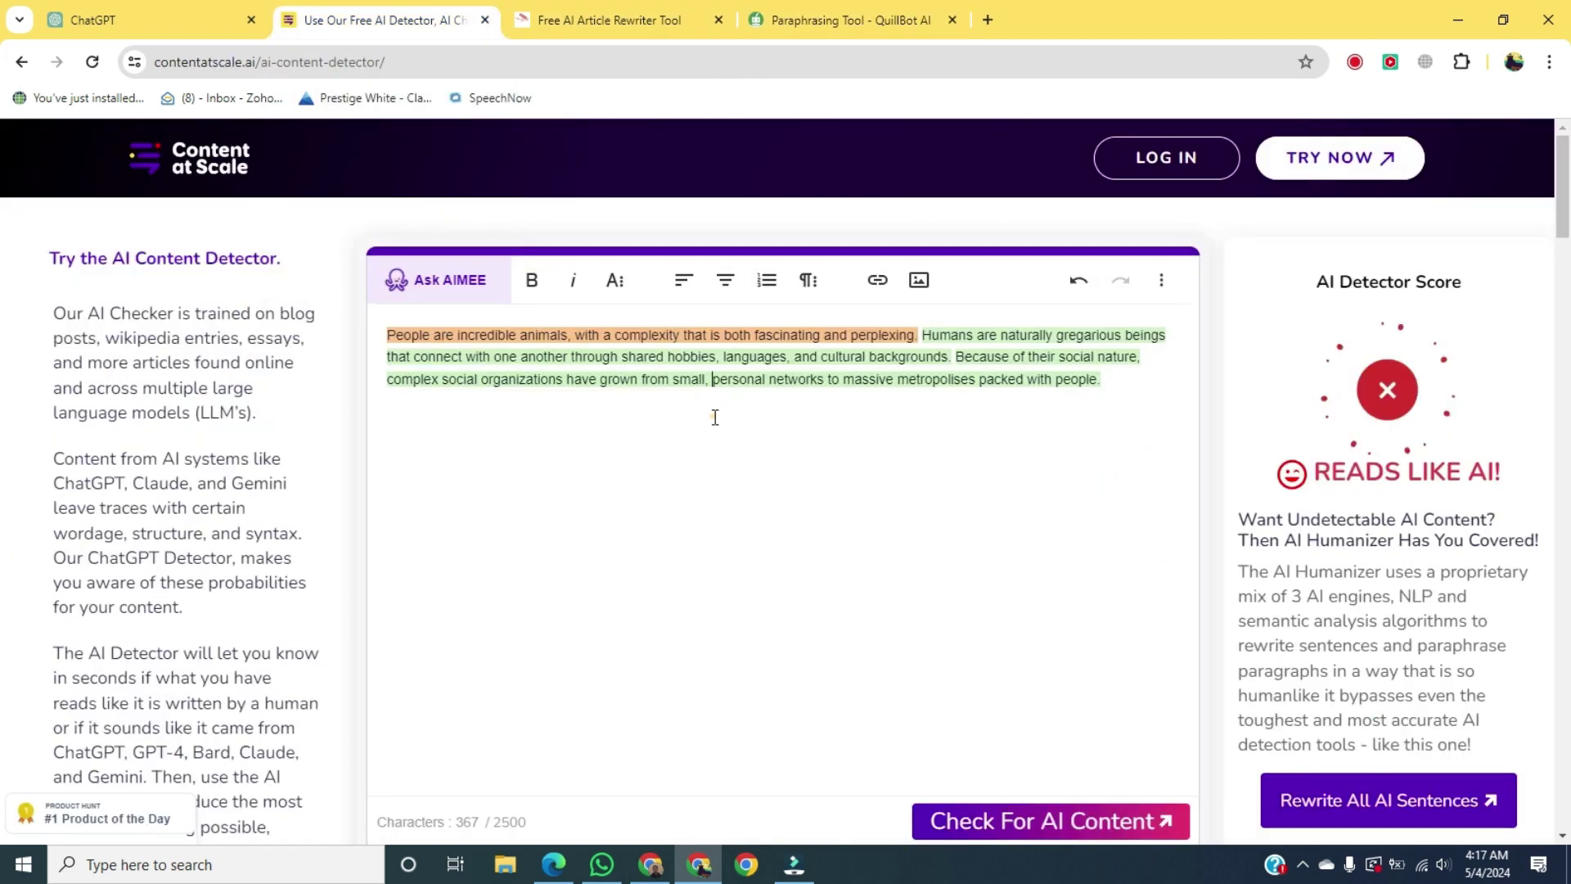
key(ctrl+a)
key(ctrl+v)
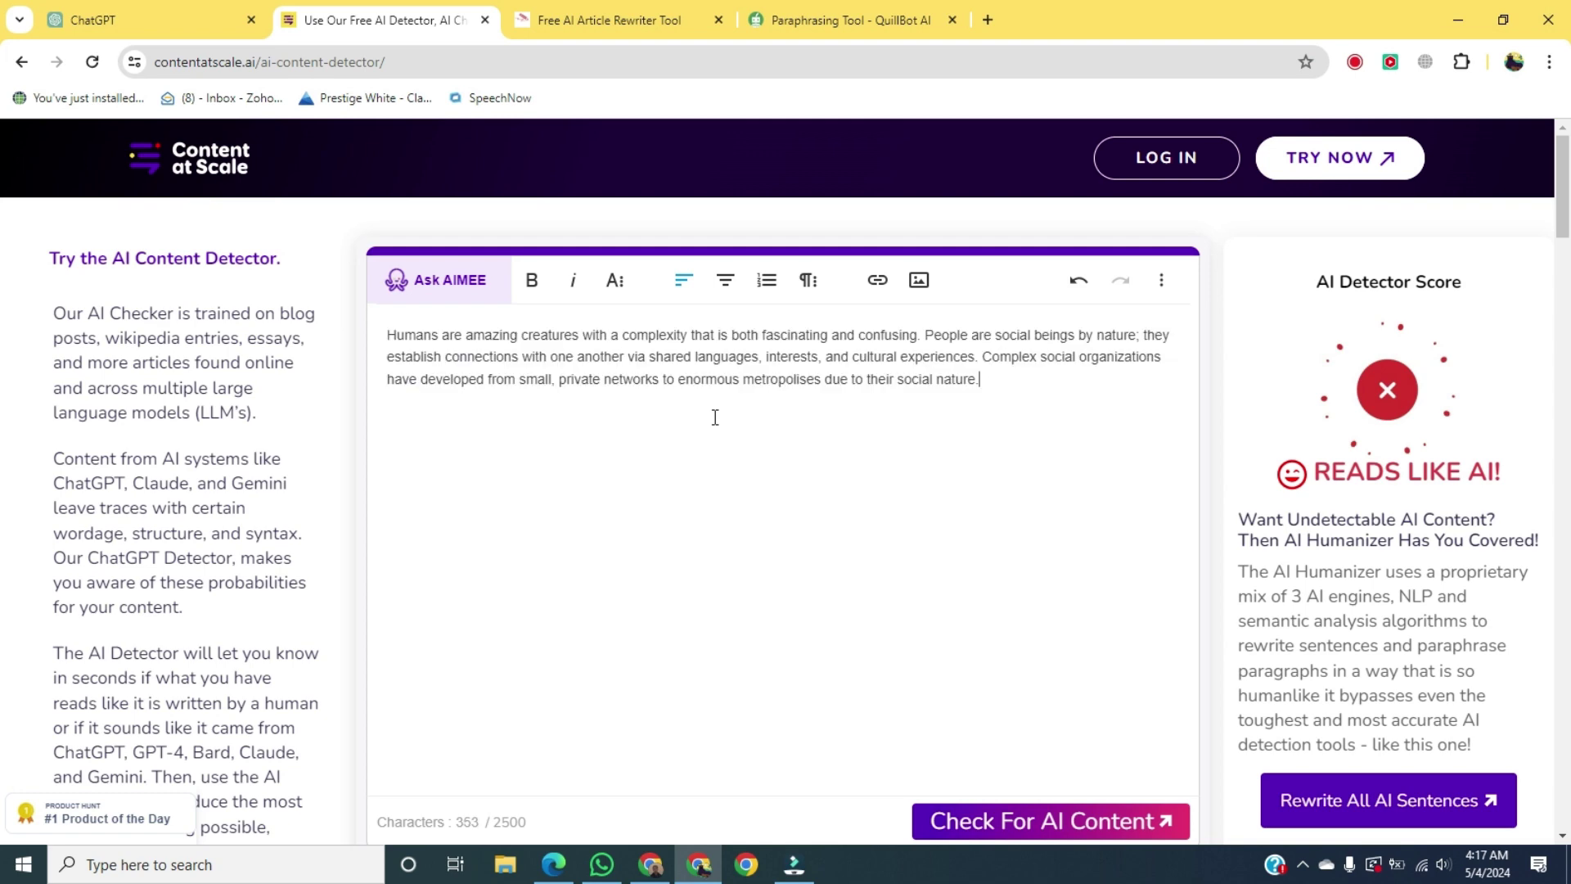
click(1026, 830)
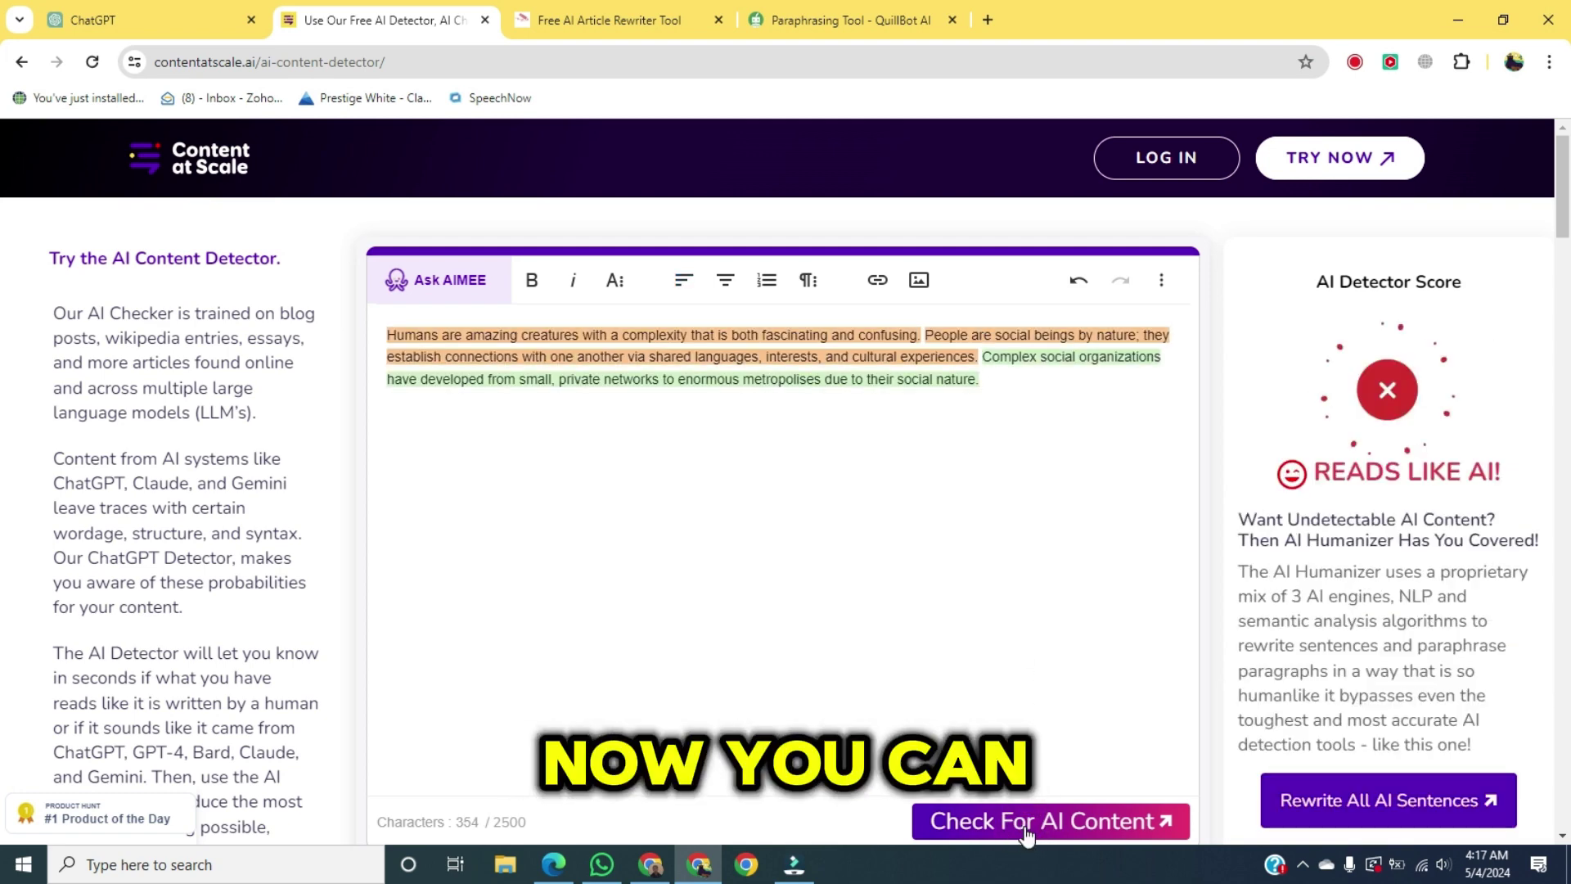
Copy the checked paragraph, replace the input text in the Article Rewriter Tool with it and run a Basic Rewrite.
drag(389, 334, 1025, 397)
key(ctrl+c)
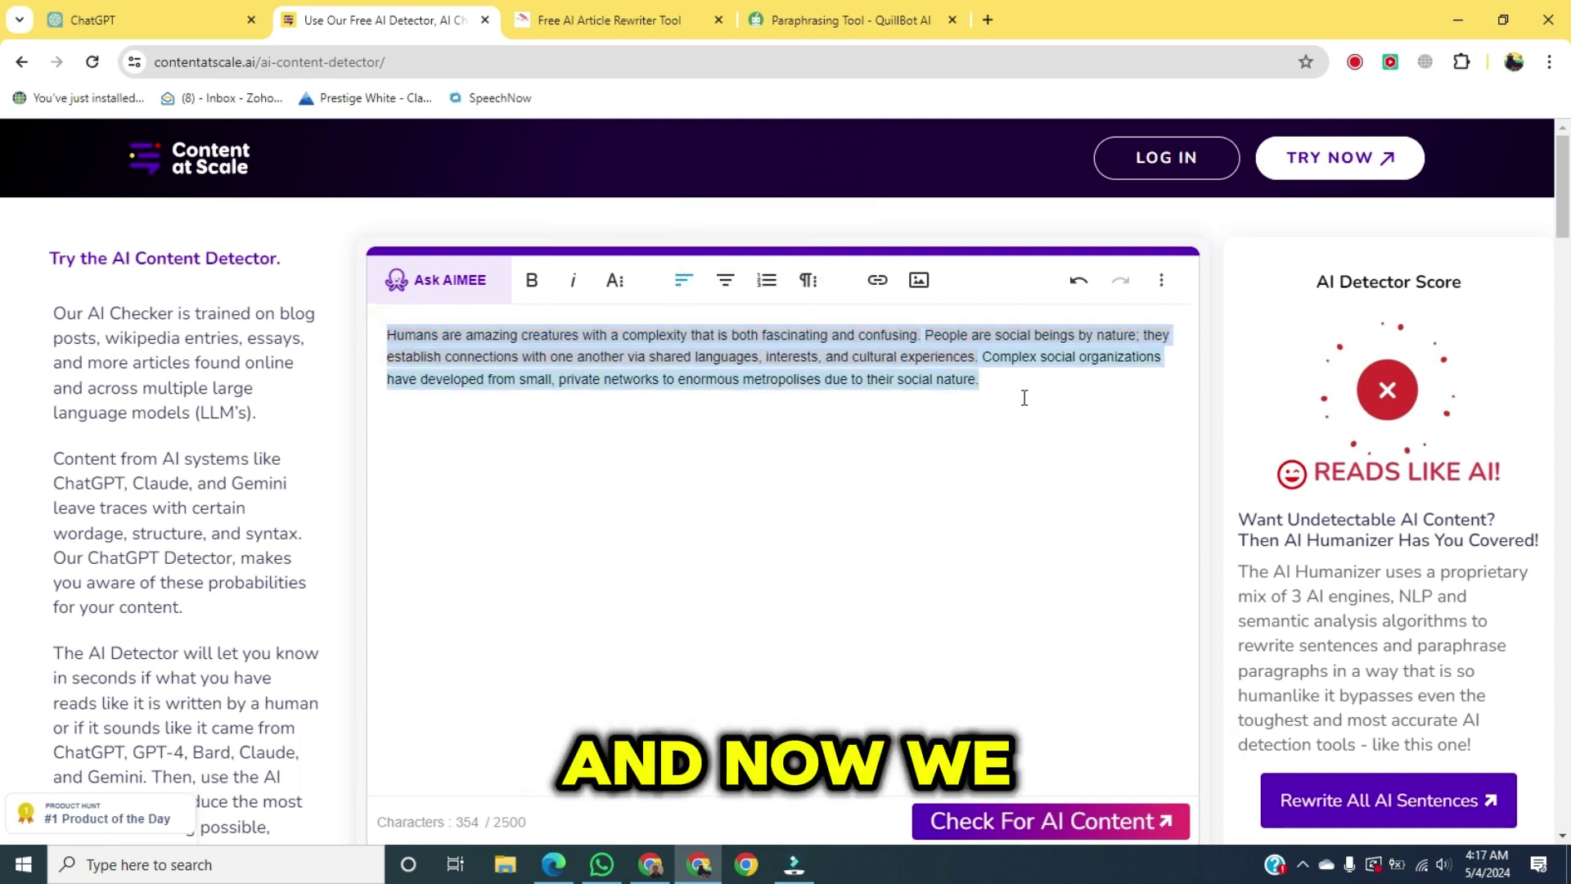
click(553, 18)
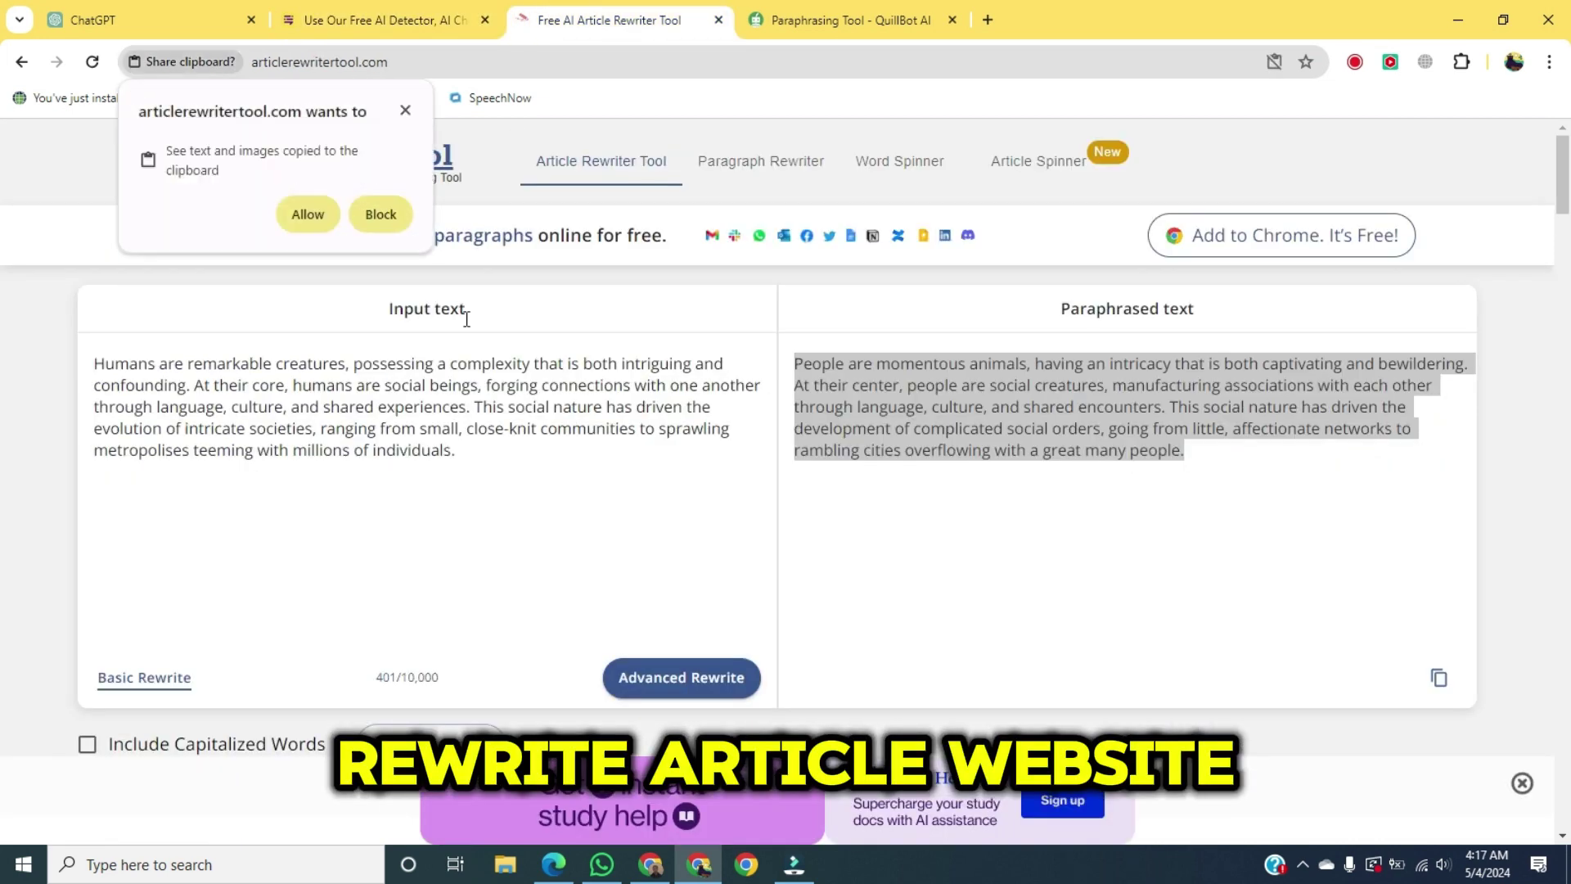
click(429, 419)
key(ctrl+a)
key(ctrl+v)
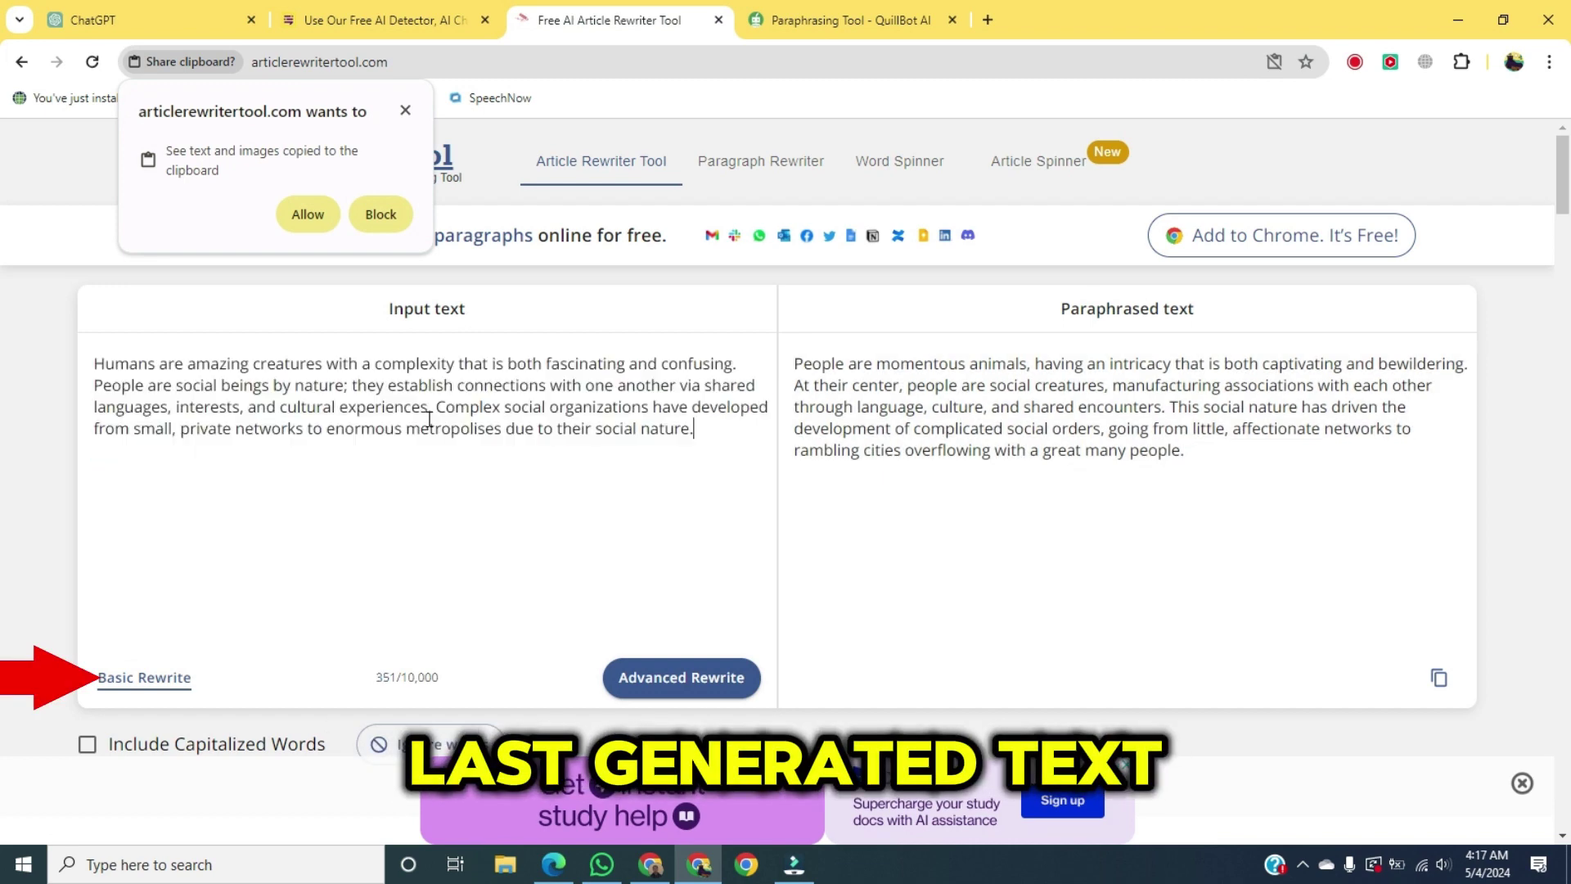
click(142, 679)
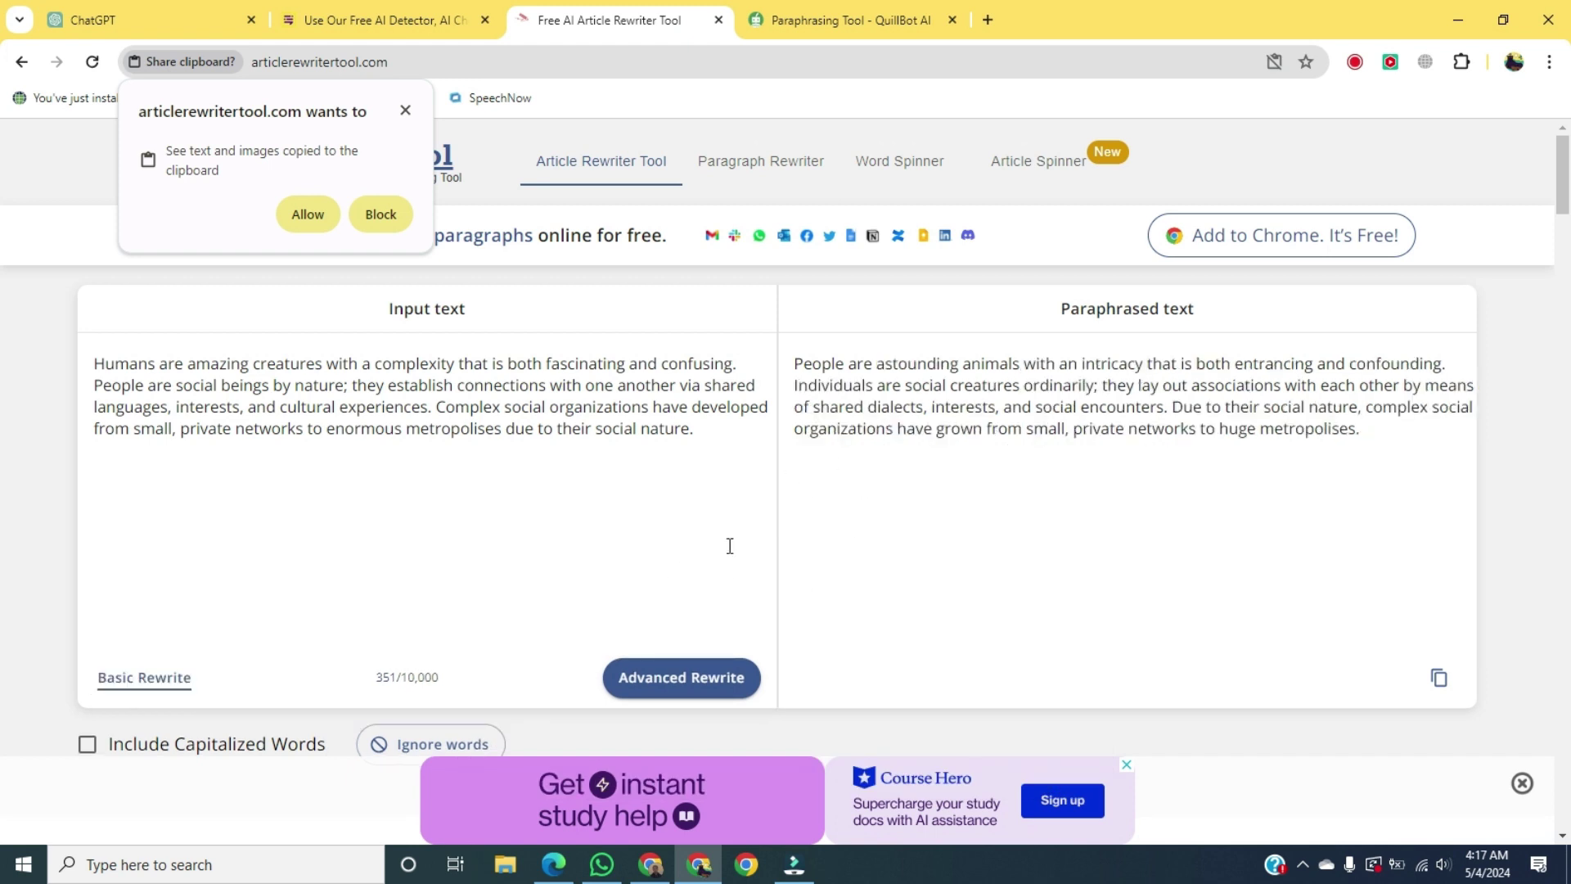
Copy the rewritten text starting "People are astounding animals", replace the paragraph in the Content at Scale detector with it and check it for AI content.
drag(795, 363, 1401, 431)
key(ctrl+c)
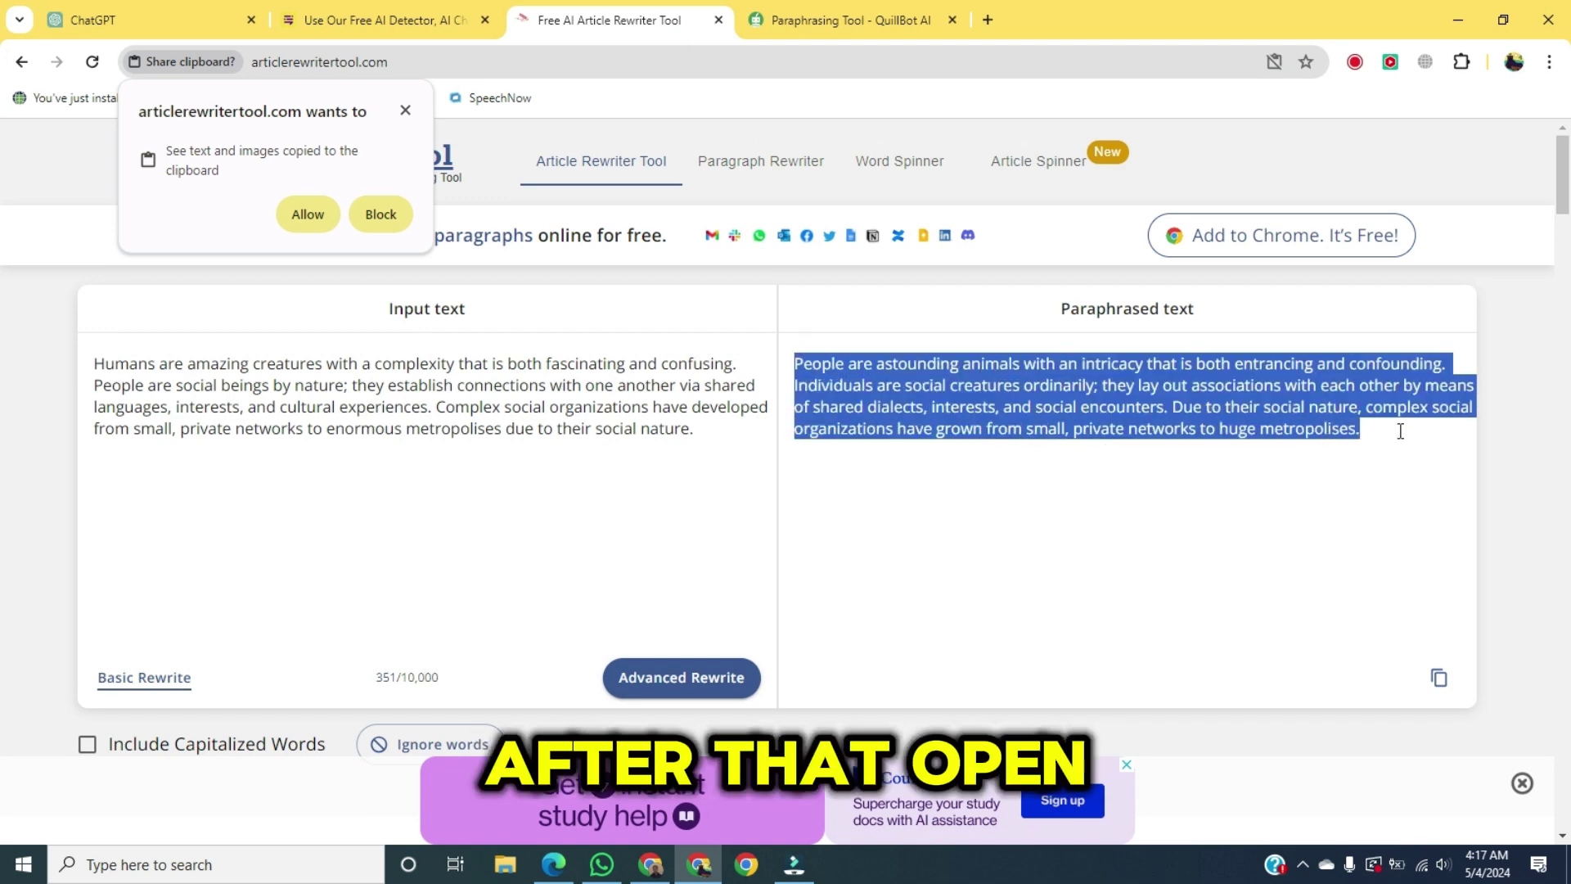
click(384, 20)
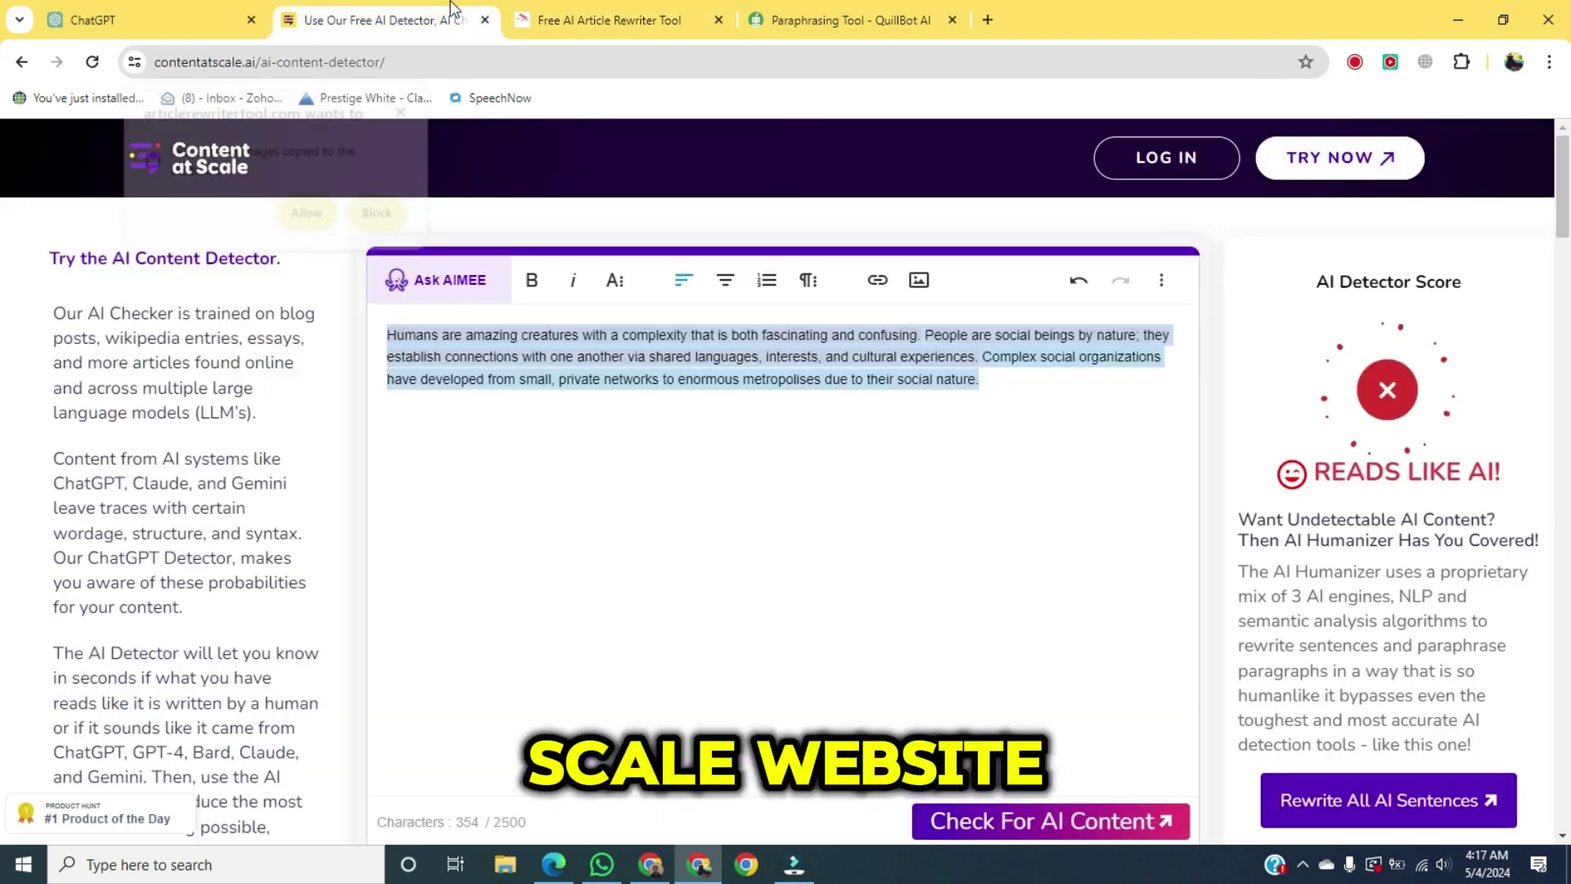
key(ctrl+v)
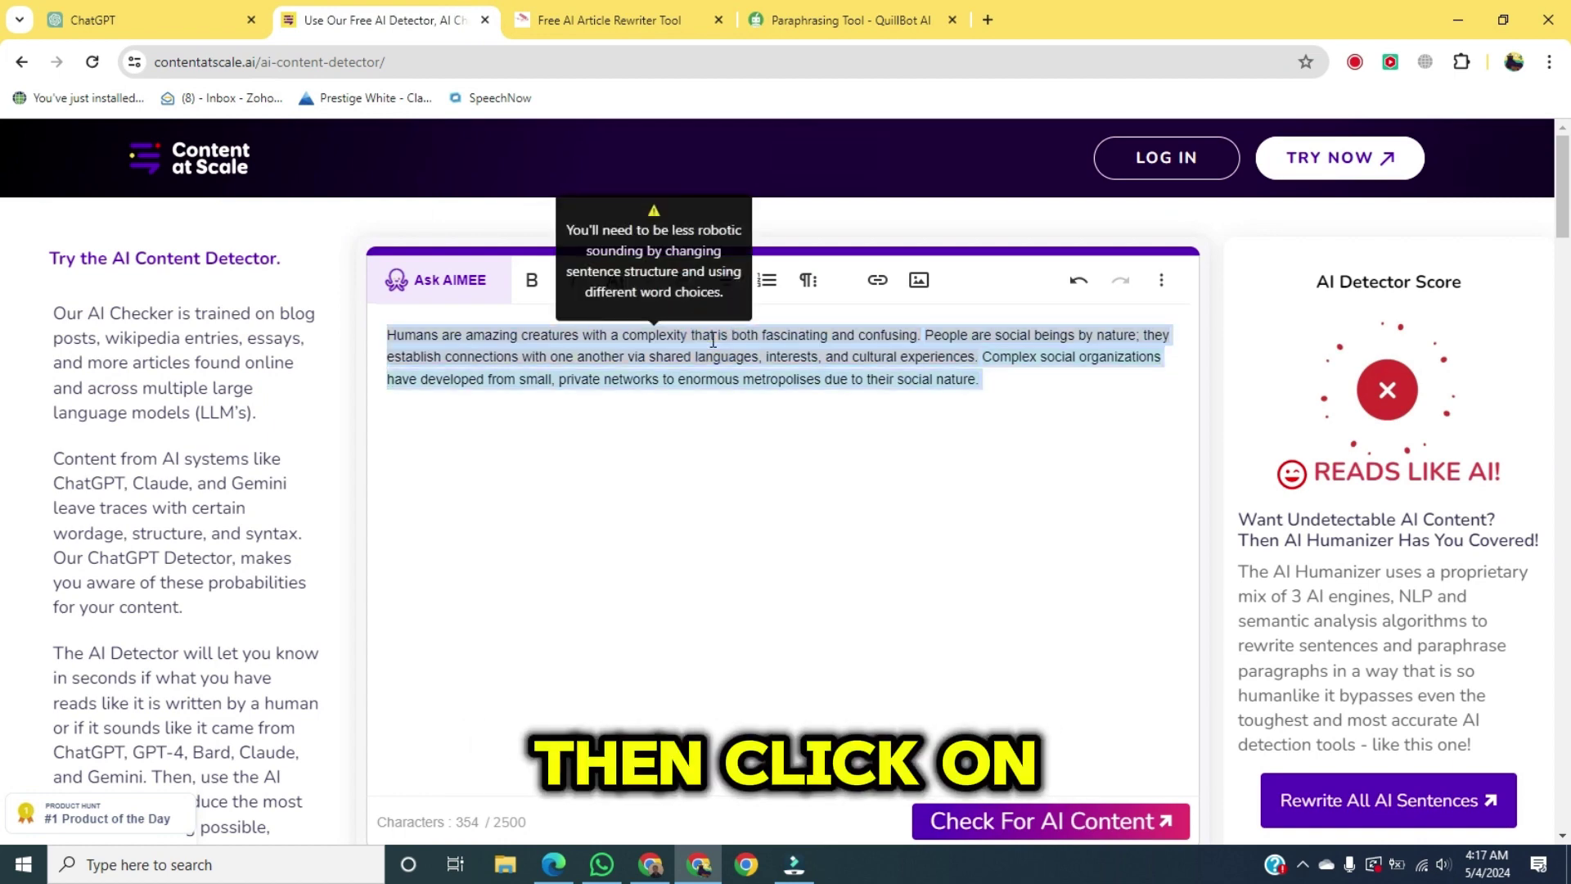
click(1068, 817)
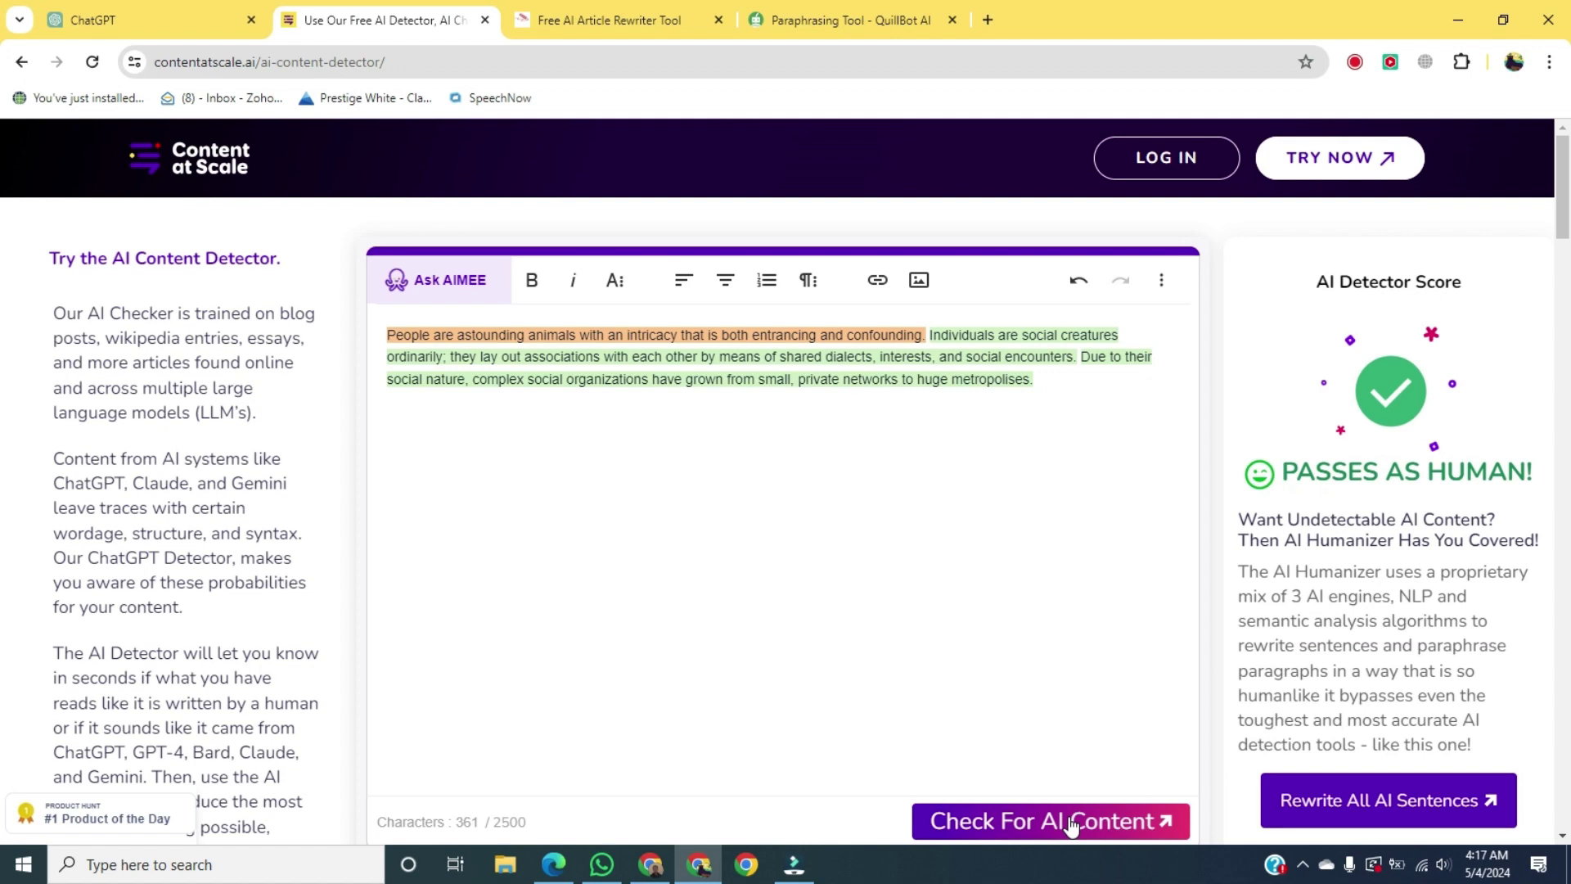
click(991, 603)
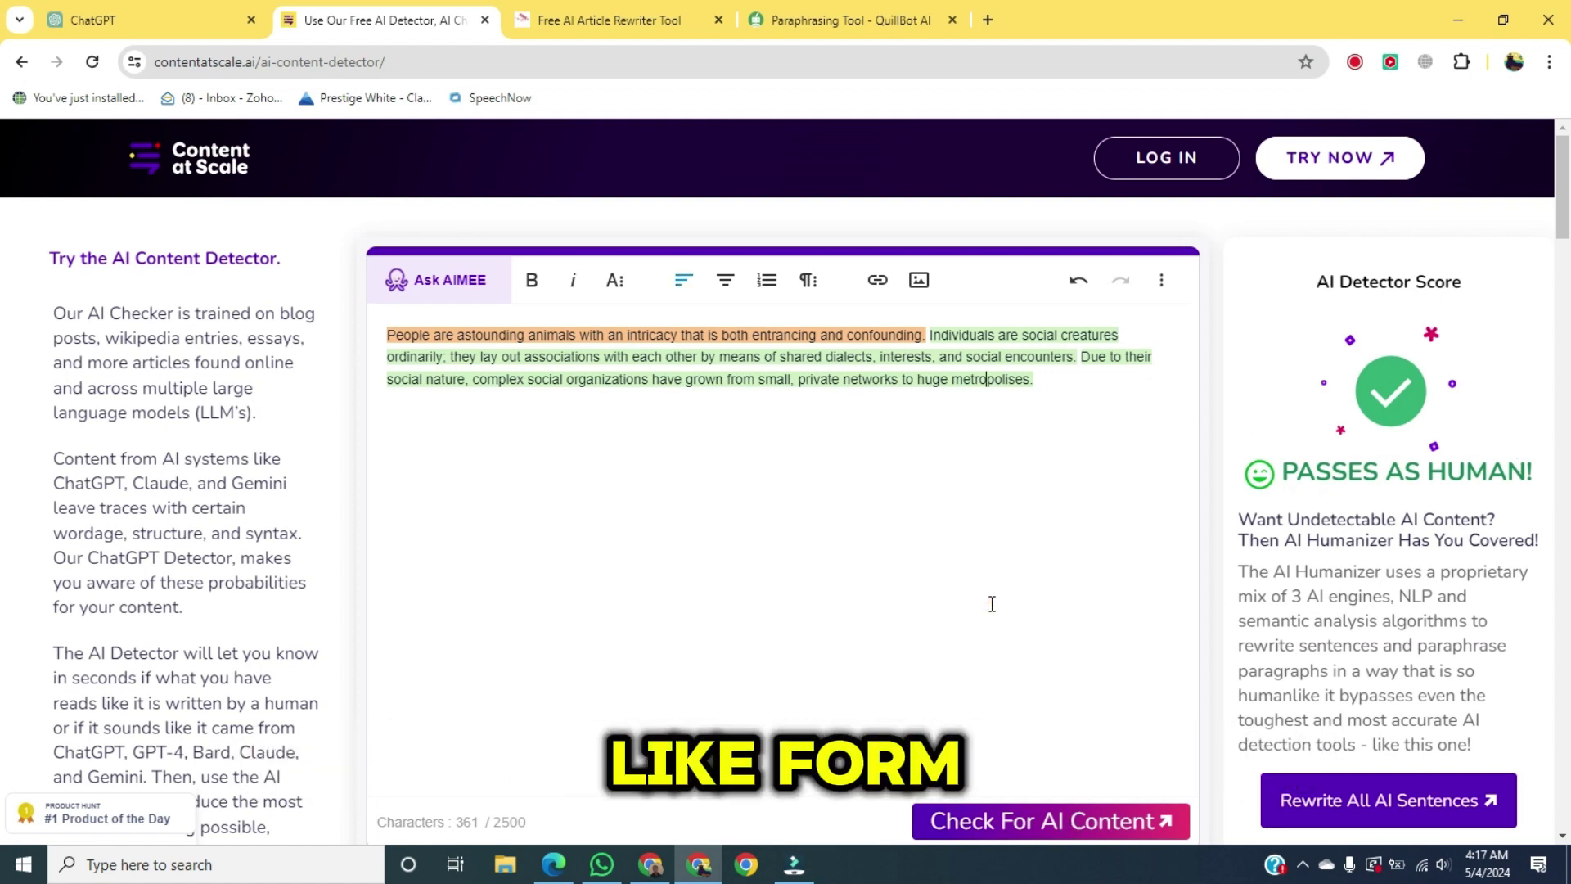